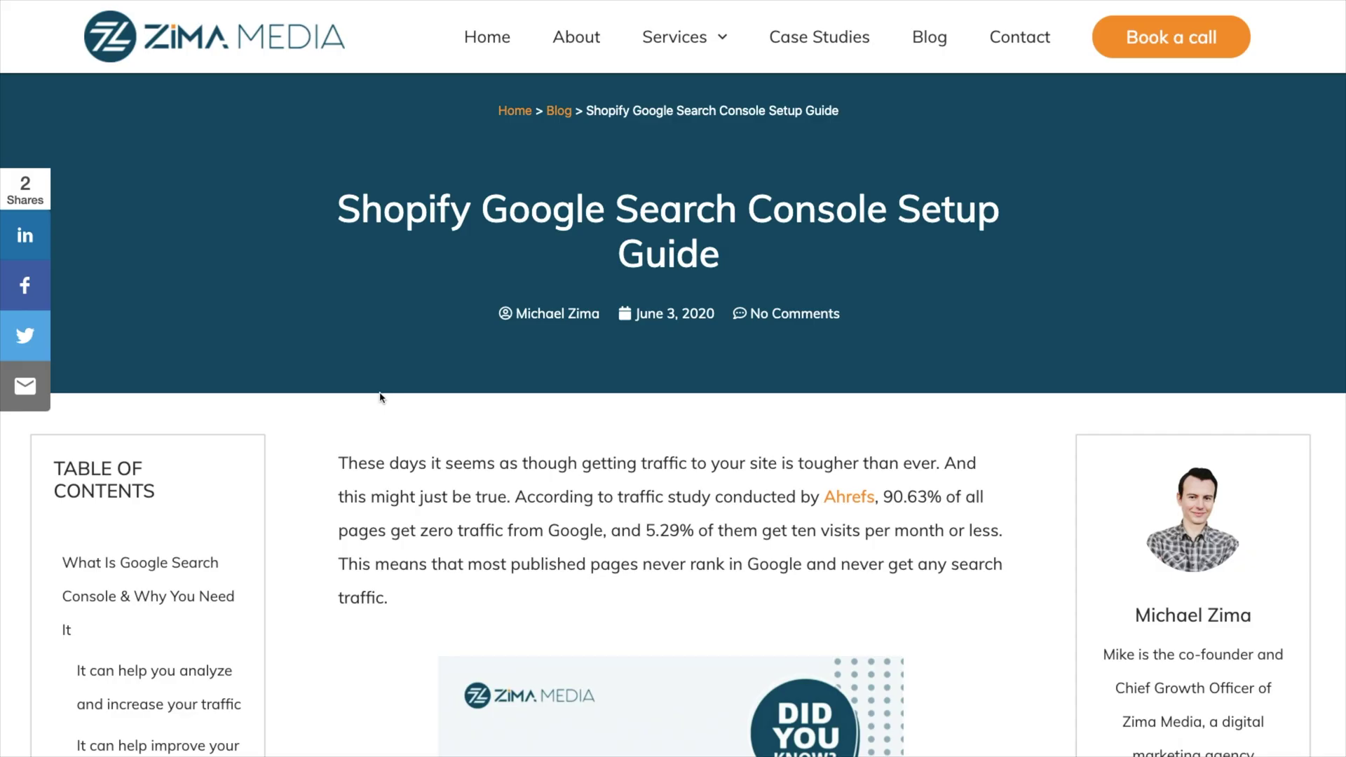
Step: Scroll down and back up the vapingliquid.com Search Console Overview page
scroll(379, 397, "down", 1)
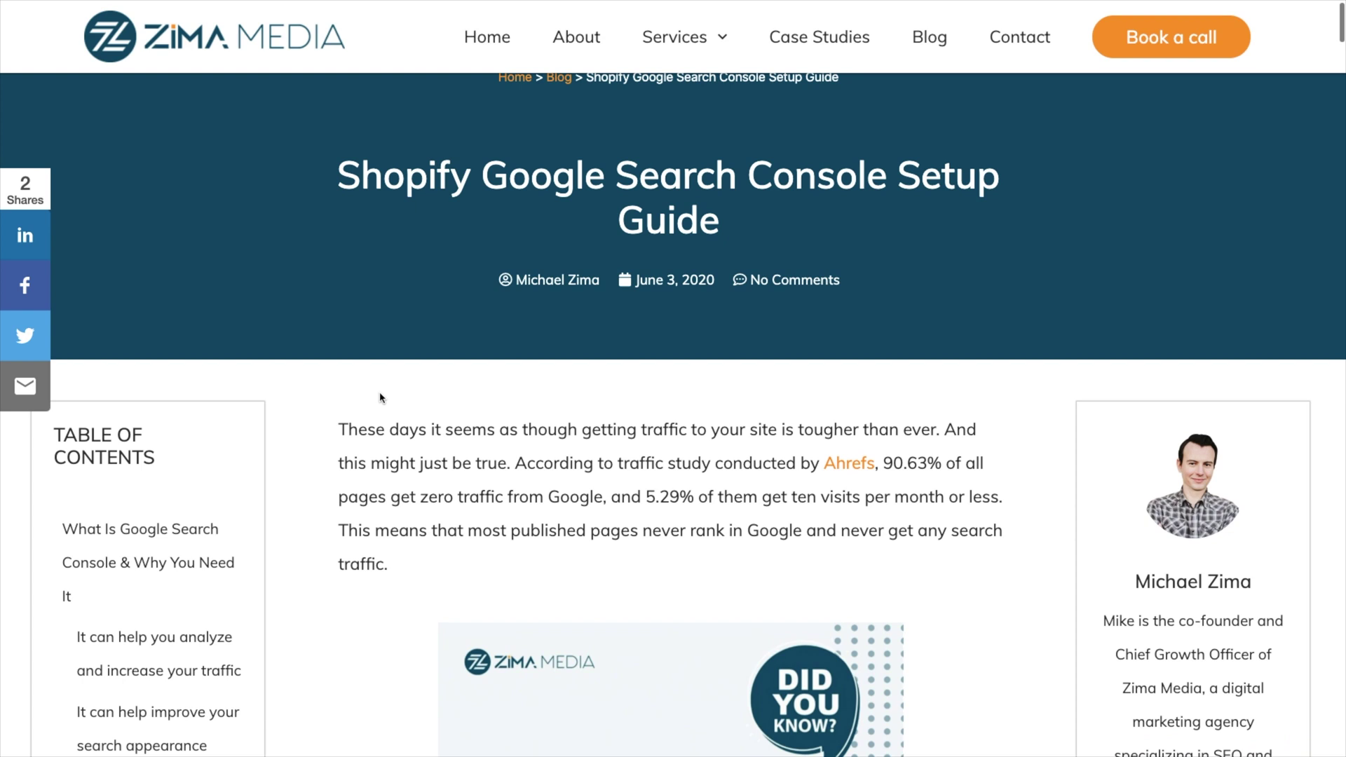
scroll(380, 396, "up", 1)
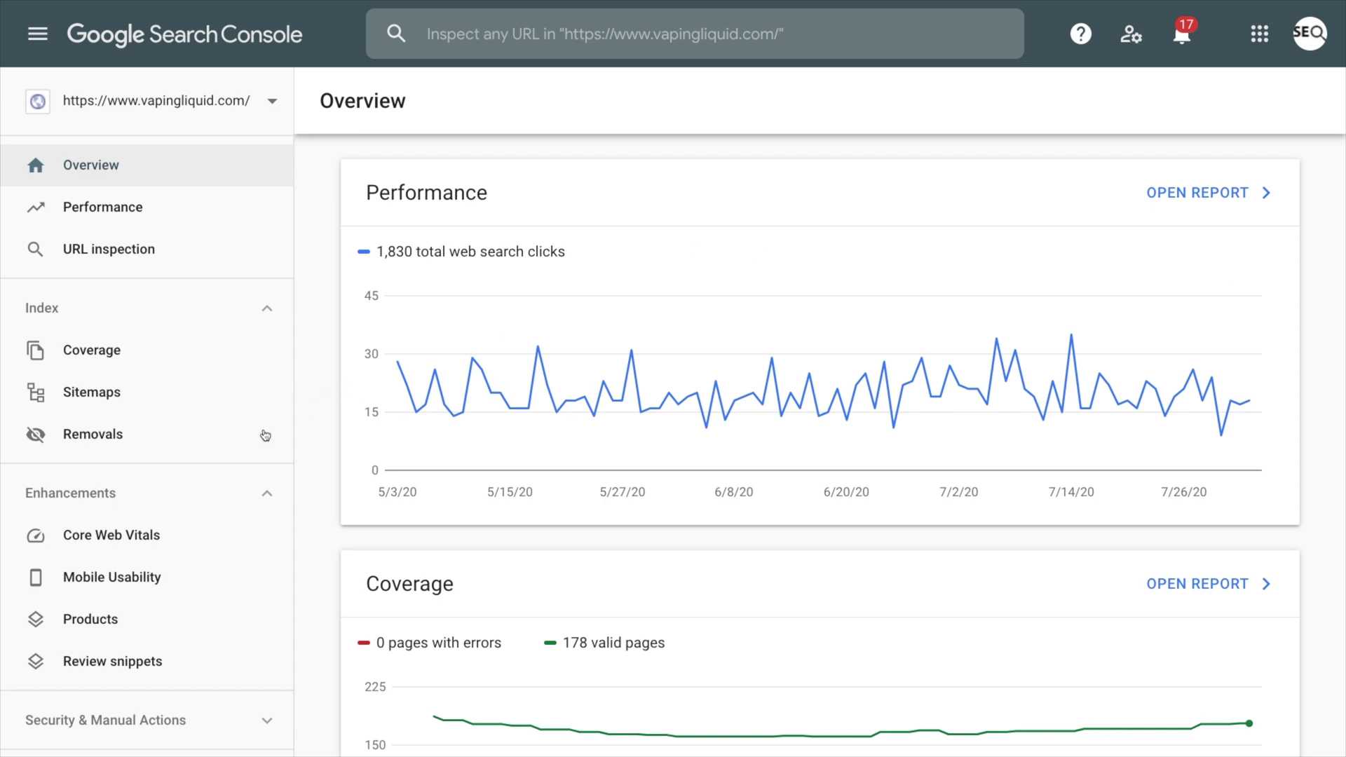
Step: Open the Performance report and break traffic down by country, led by United Kingdom
scroll(260, 441, "down", 5)
scroll(243, 444, "up", 5)
left_click(141, 206)
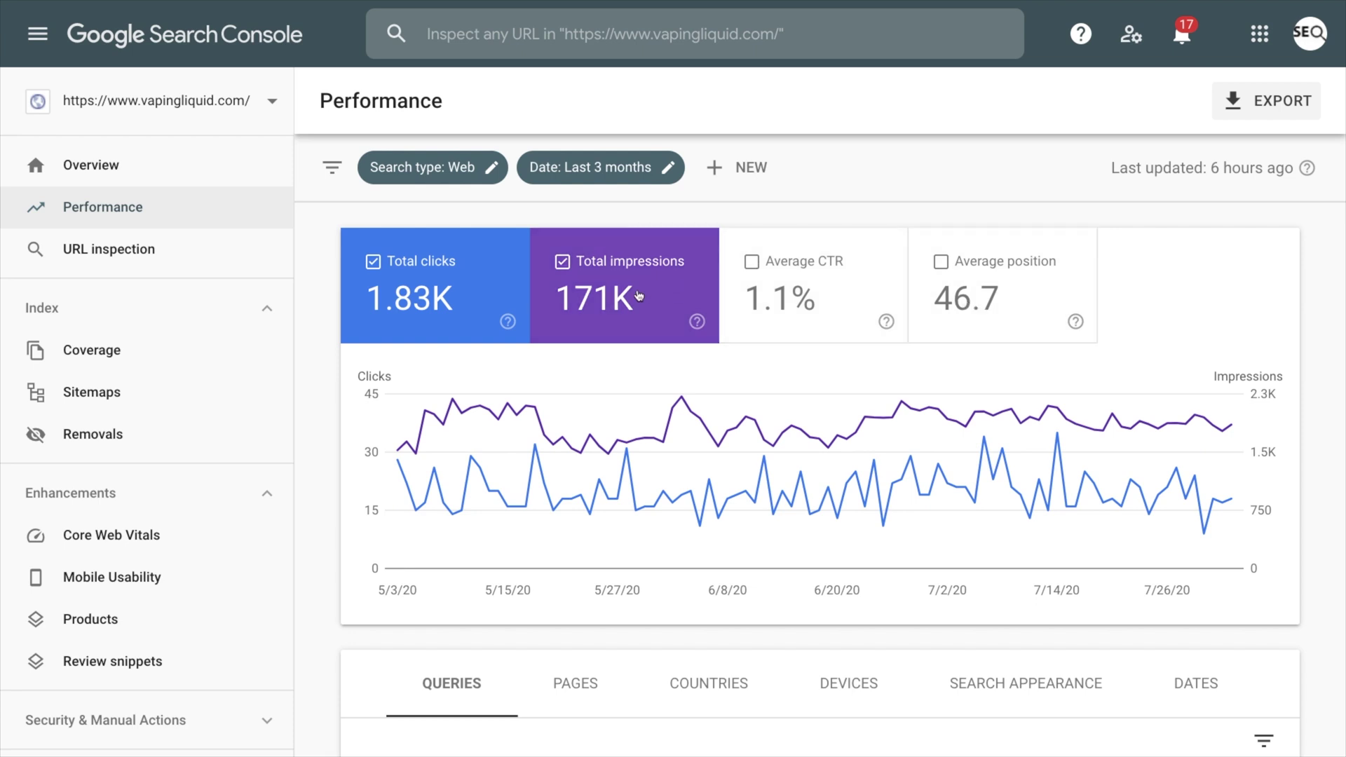
scroll(647, 404, "down", 5)
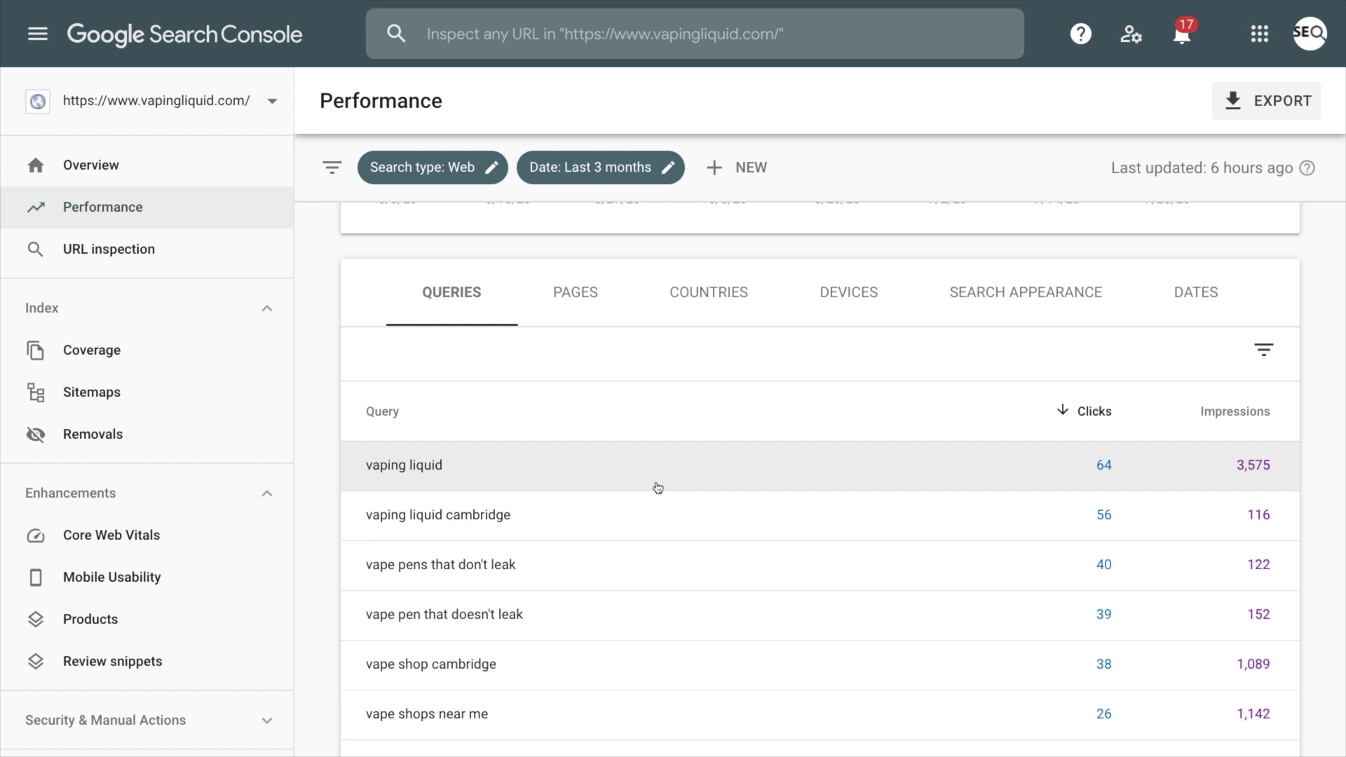
scroll(657, 488, "down", 1)
scroll(657, 488, "up", 1)
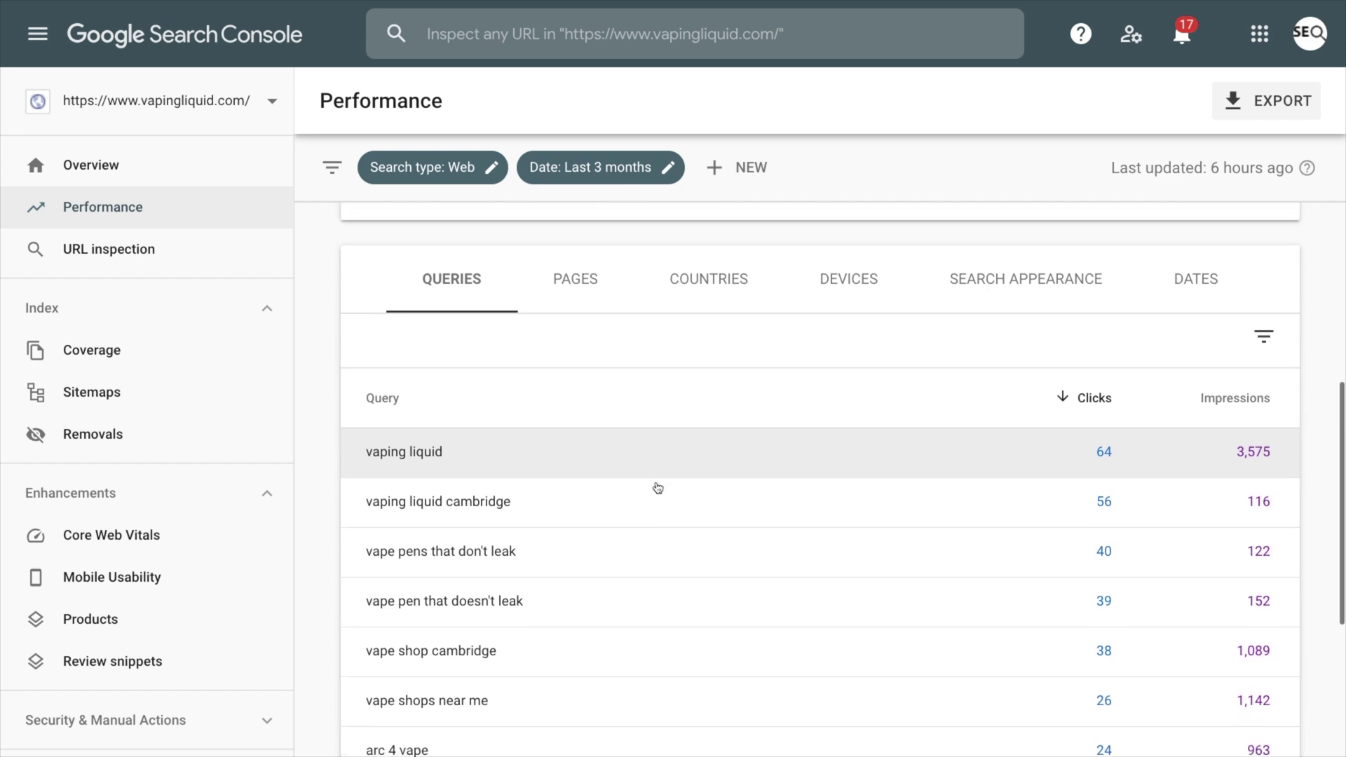
scroll(658, 488, "up", 3)
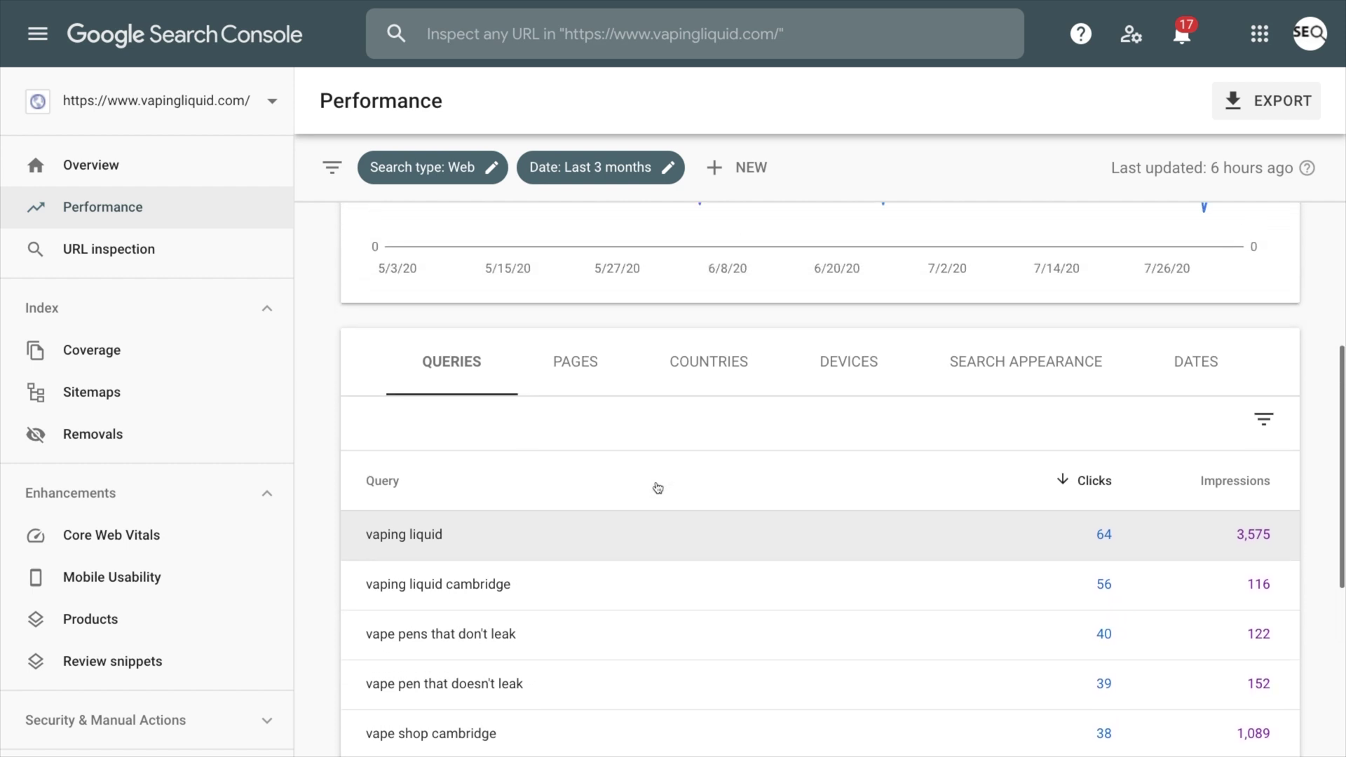
scroll(658, 488, "up", 7)
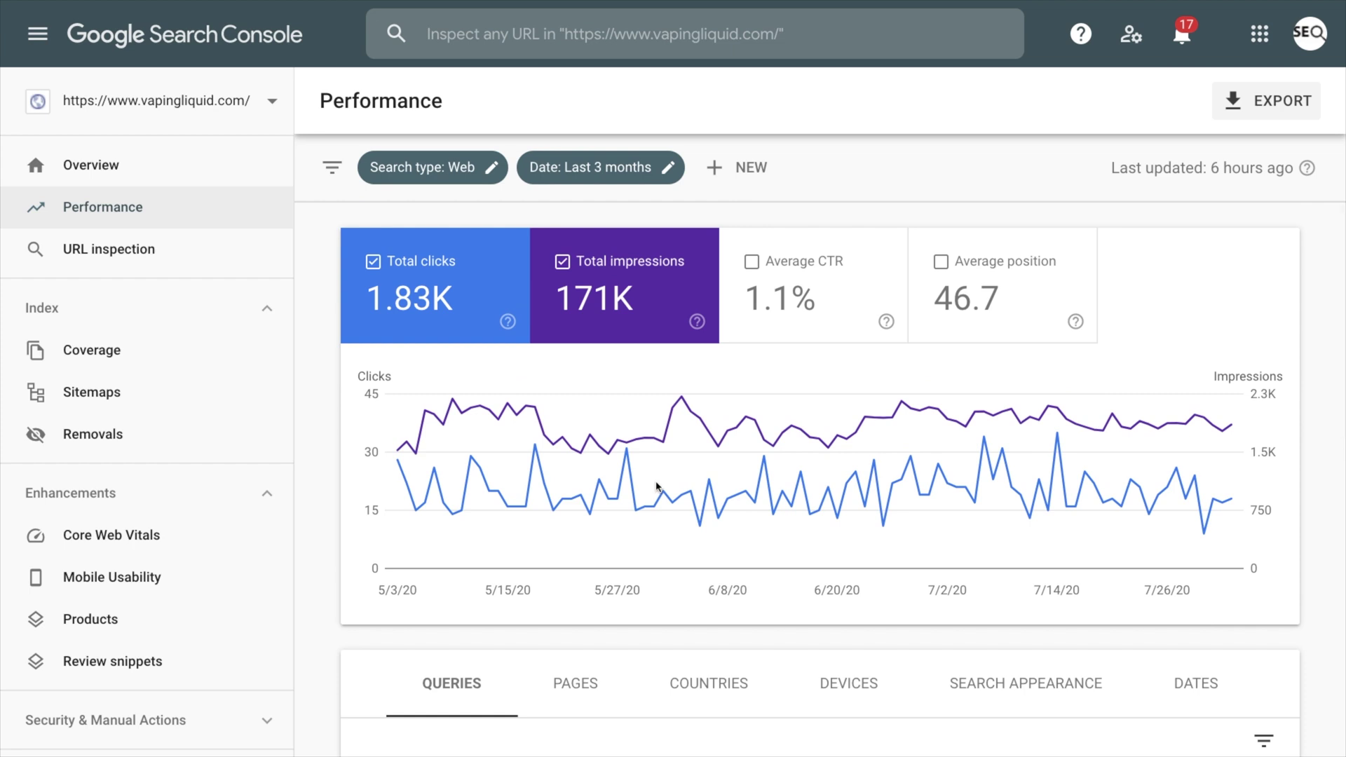
scroll(658, 487, "down", 4)
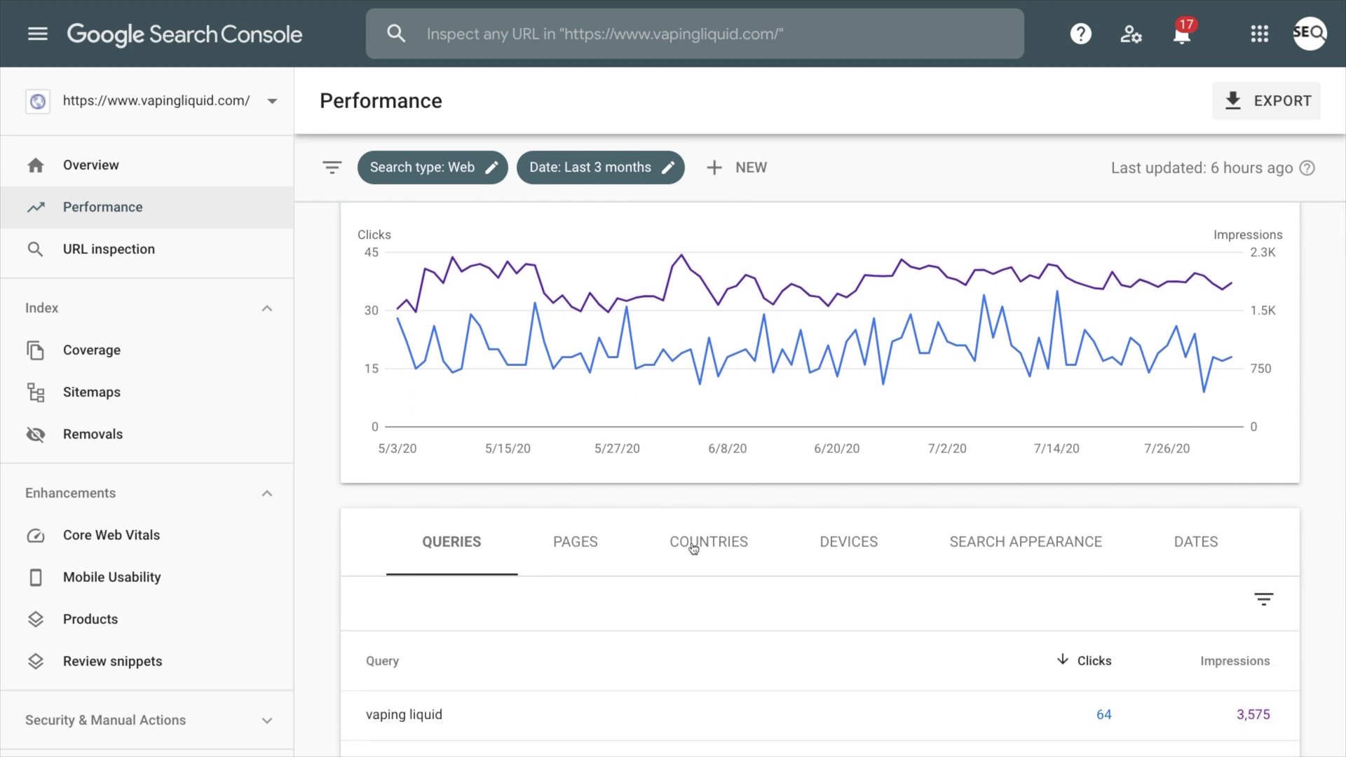
left_click(693, 544)
scroll(693, 548, "down", 4)
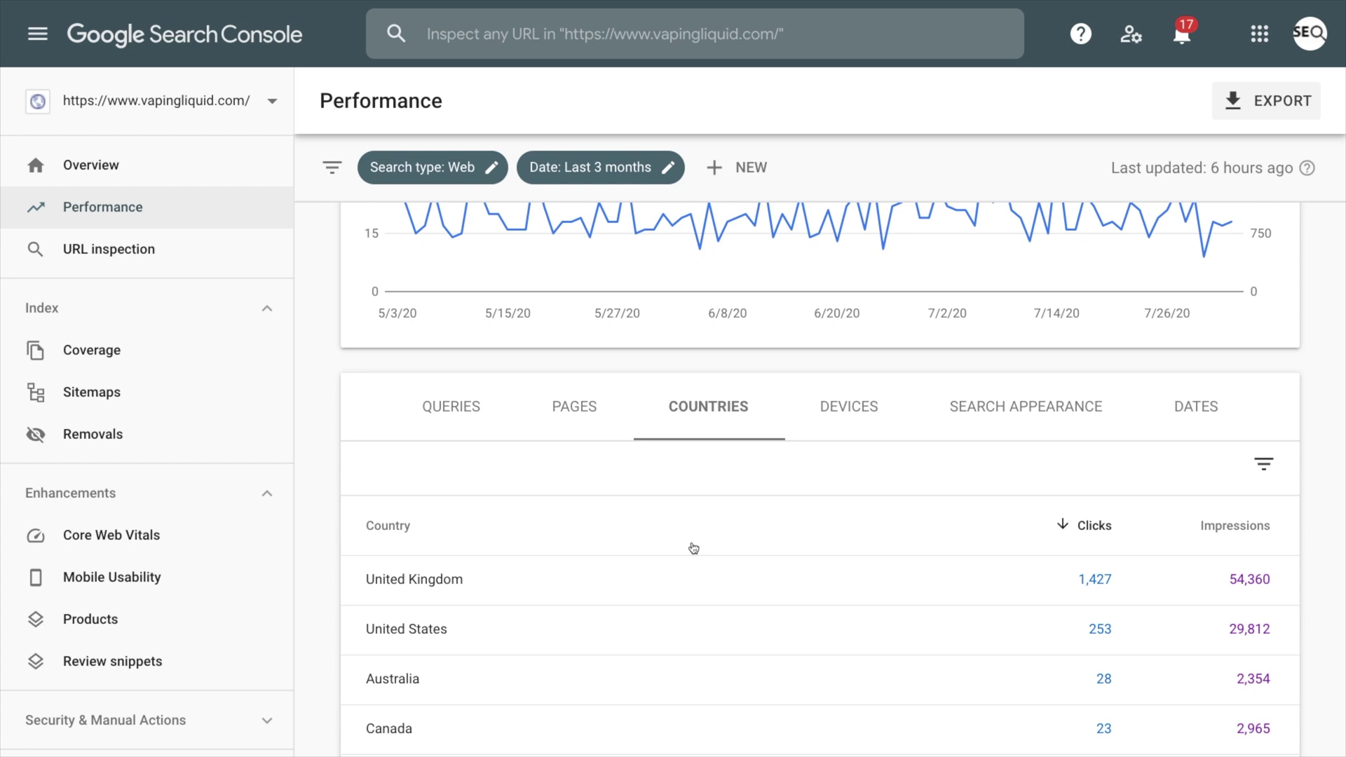
Step: Filter the report to United Kingdom traffic and open the Last 3 months date range options
left_click(578, 587)
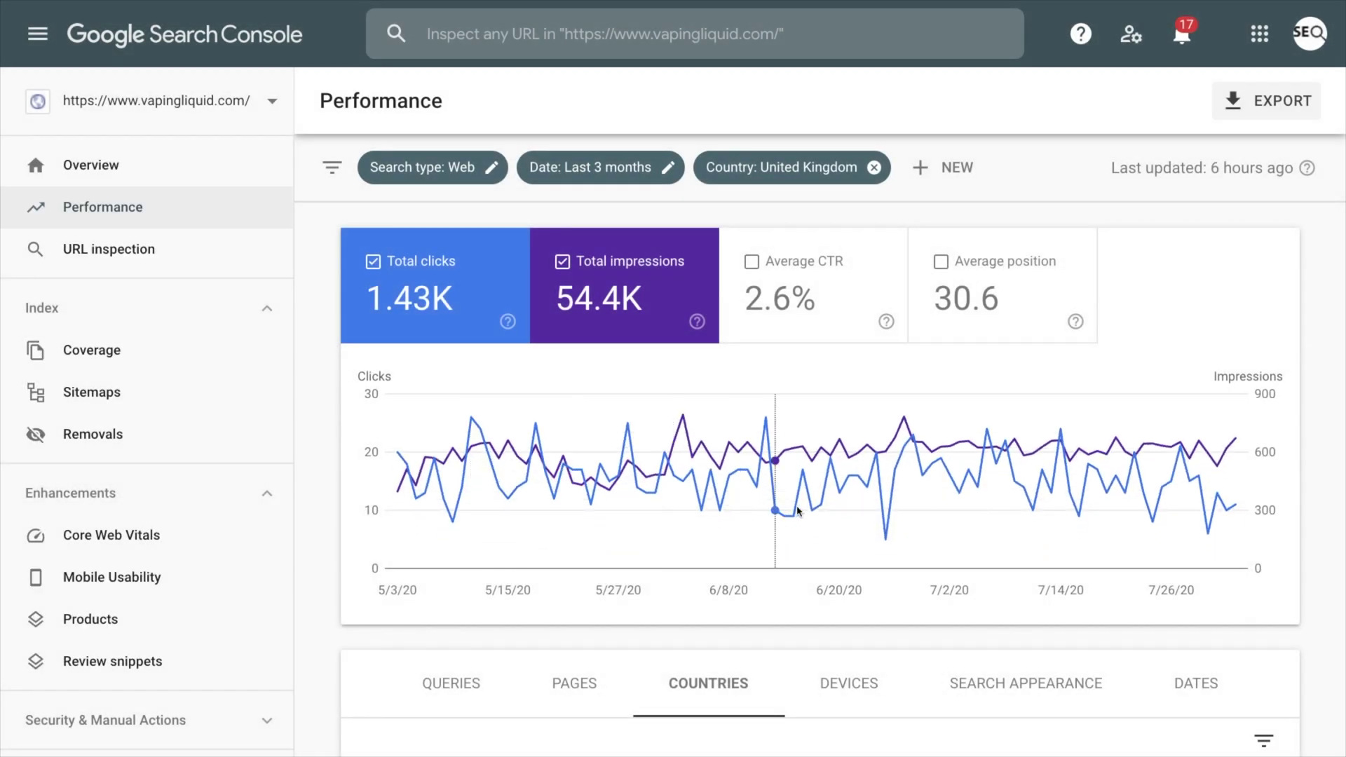
mouse_move(797, 510)
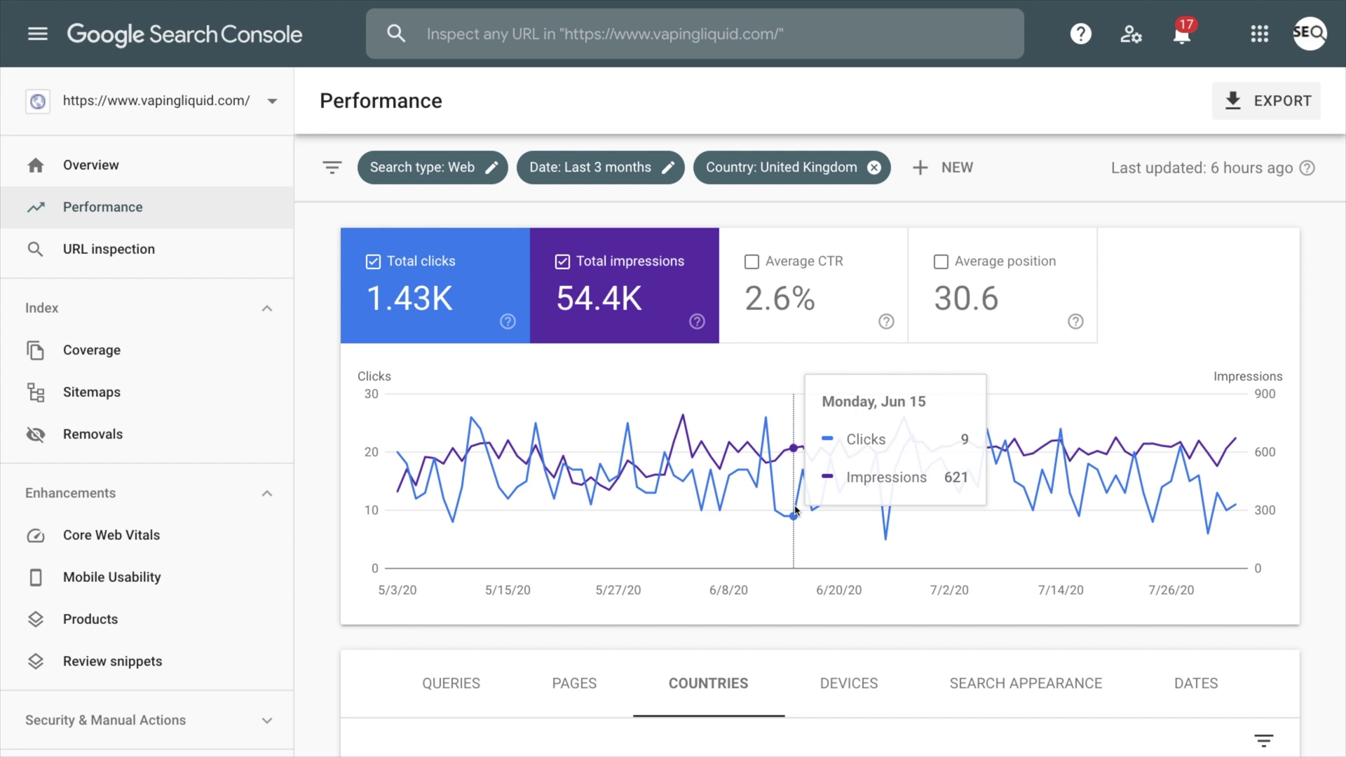
scroll(797, 509, "down", 2)
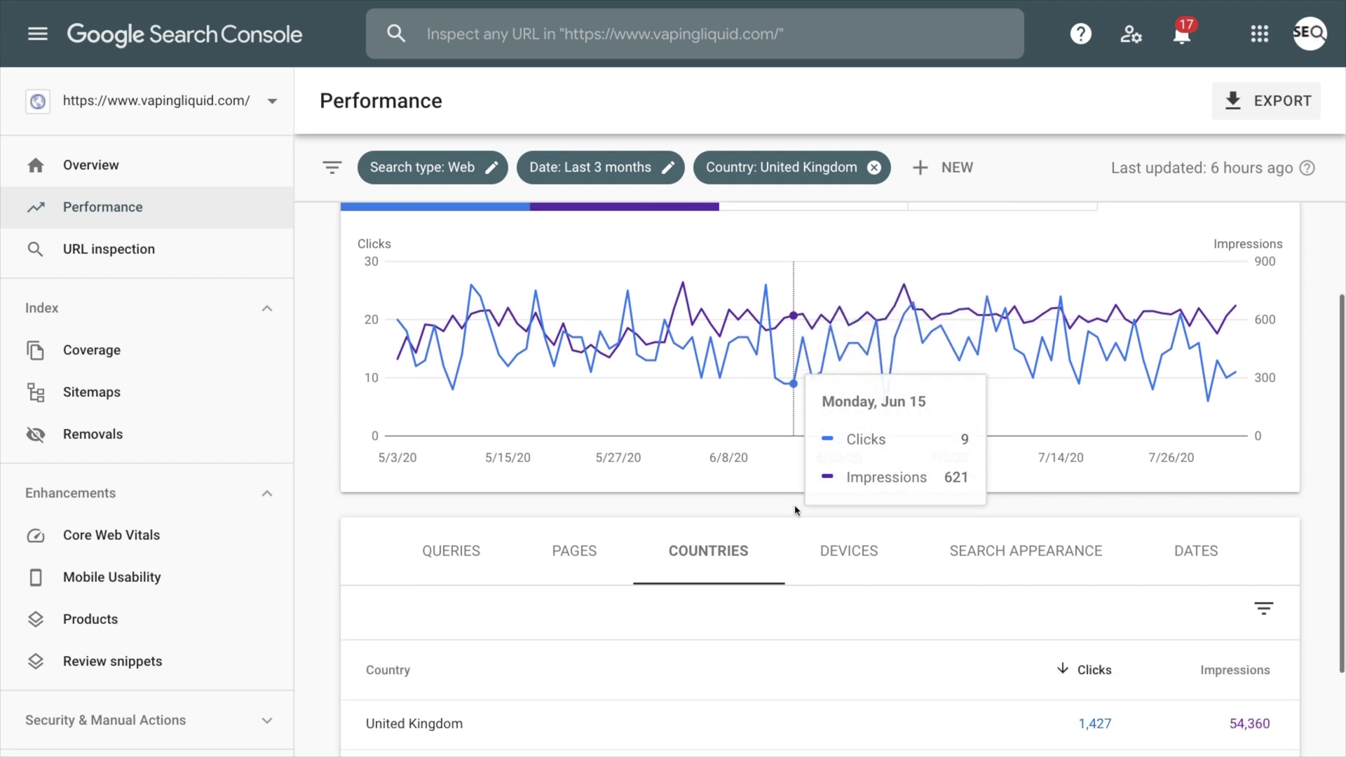
scroll(797, 510, "up", 2)
scroll(631, 393, "down", 2)
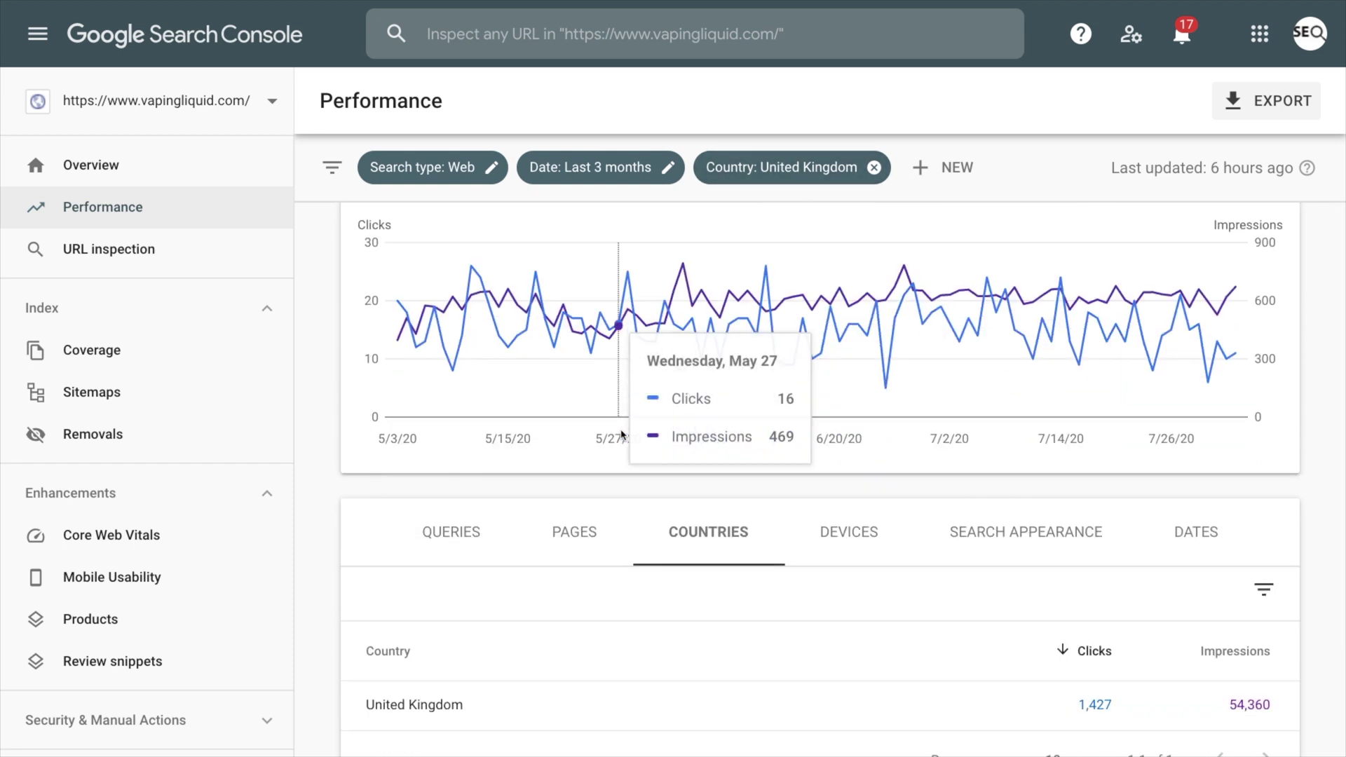
left_click(629, 161)
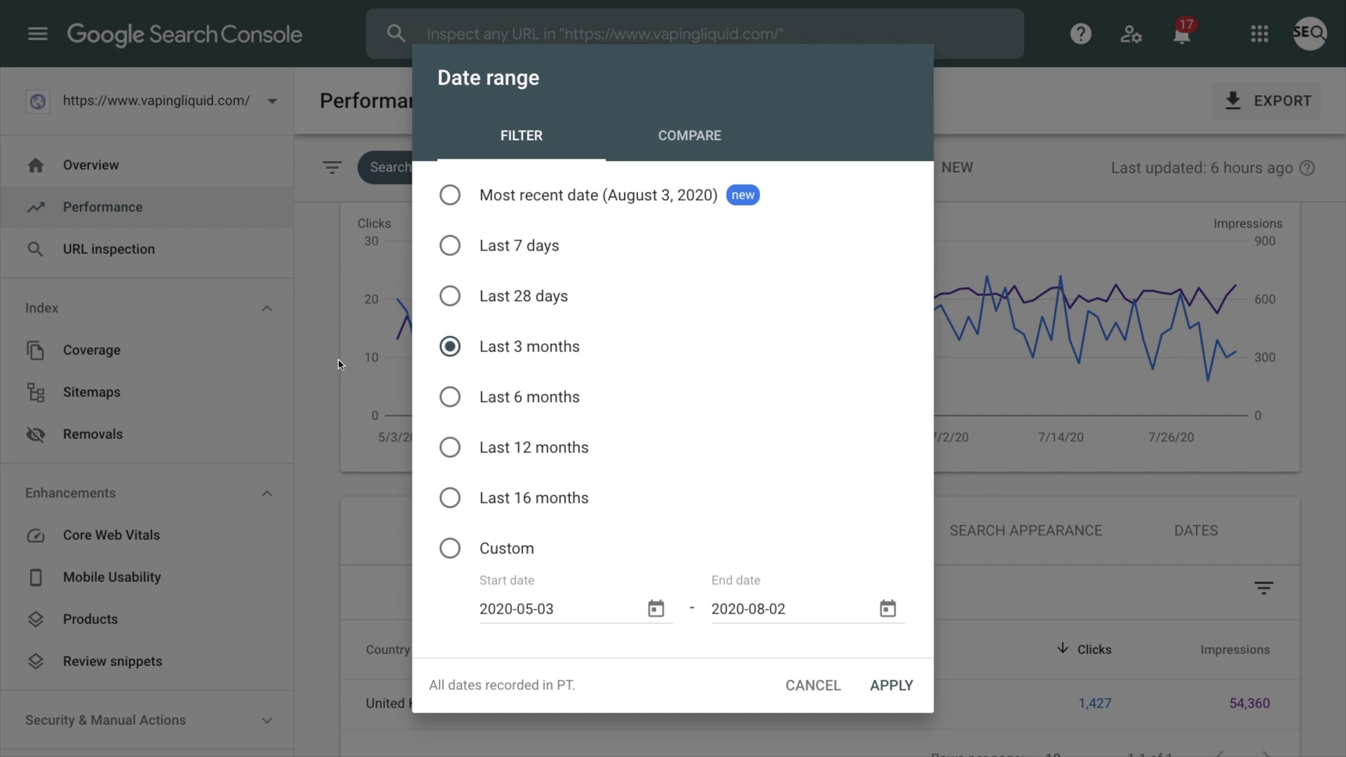
Step: Keep the Last 3 months range and show the UK search queries
left_click(309, 383)
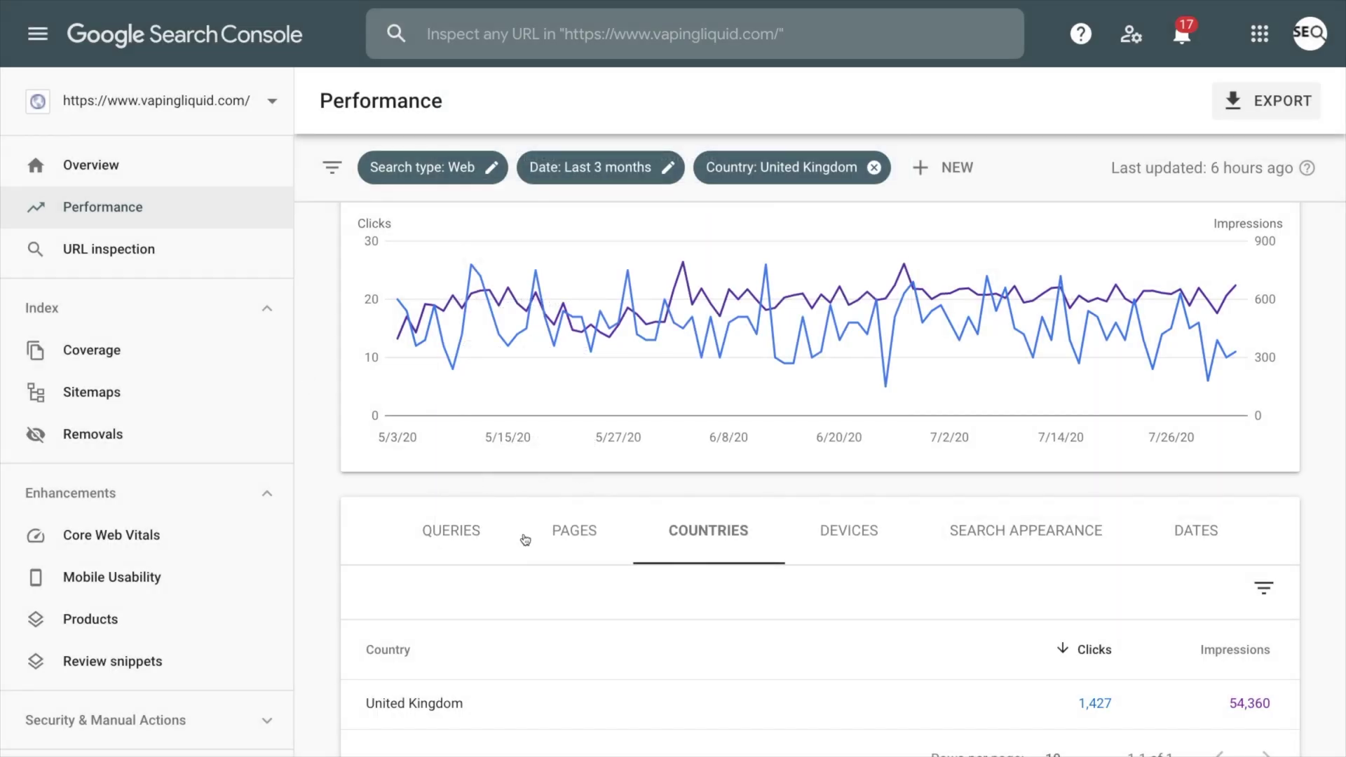
left_click(480, 531)
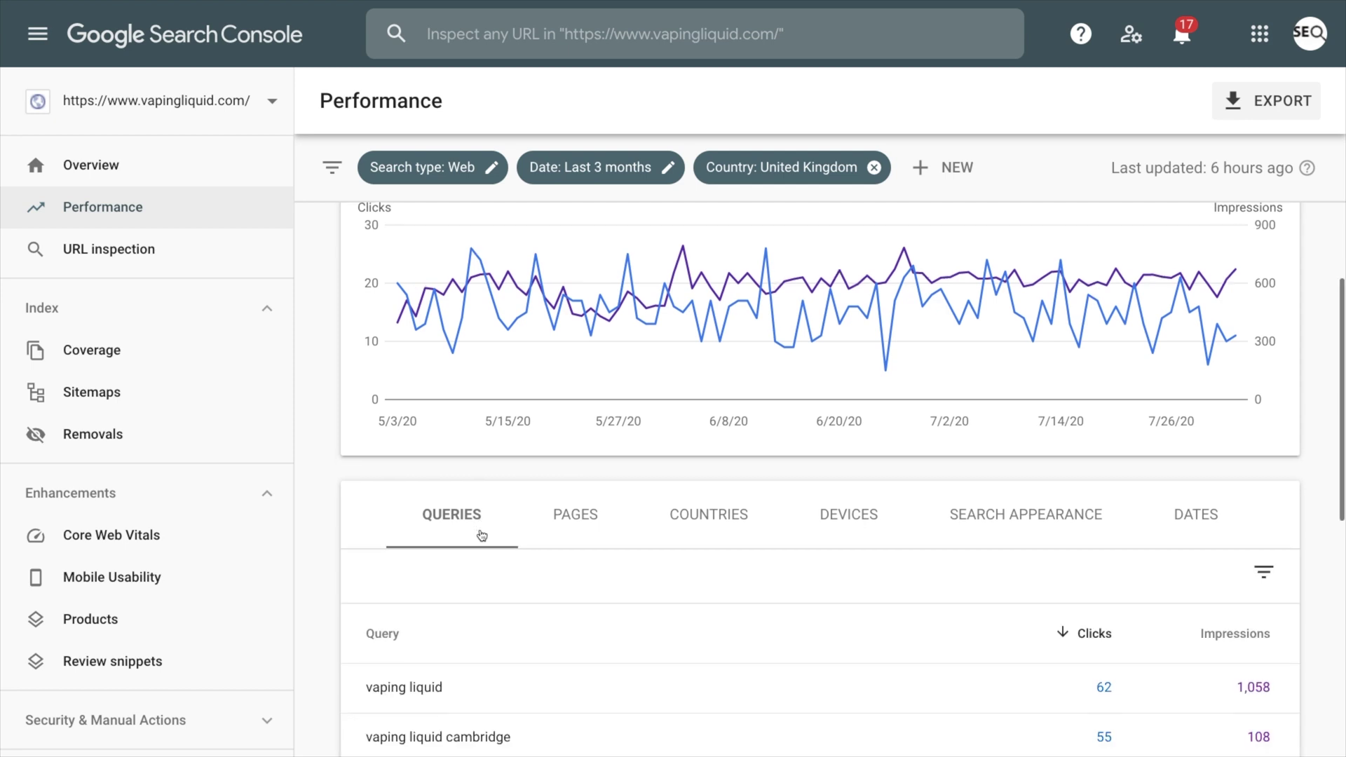
scroll(481, 535, "down", 5)
scroll(482, 535, "down", 1)
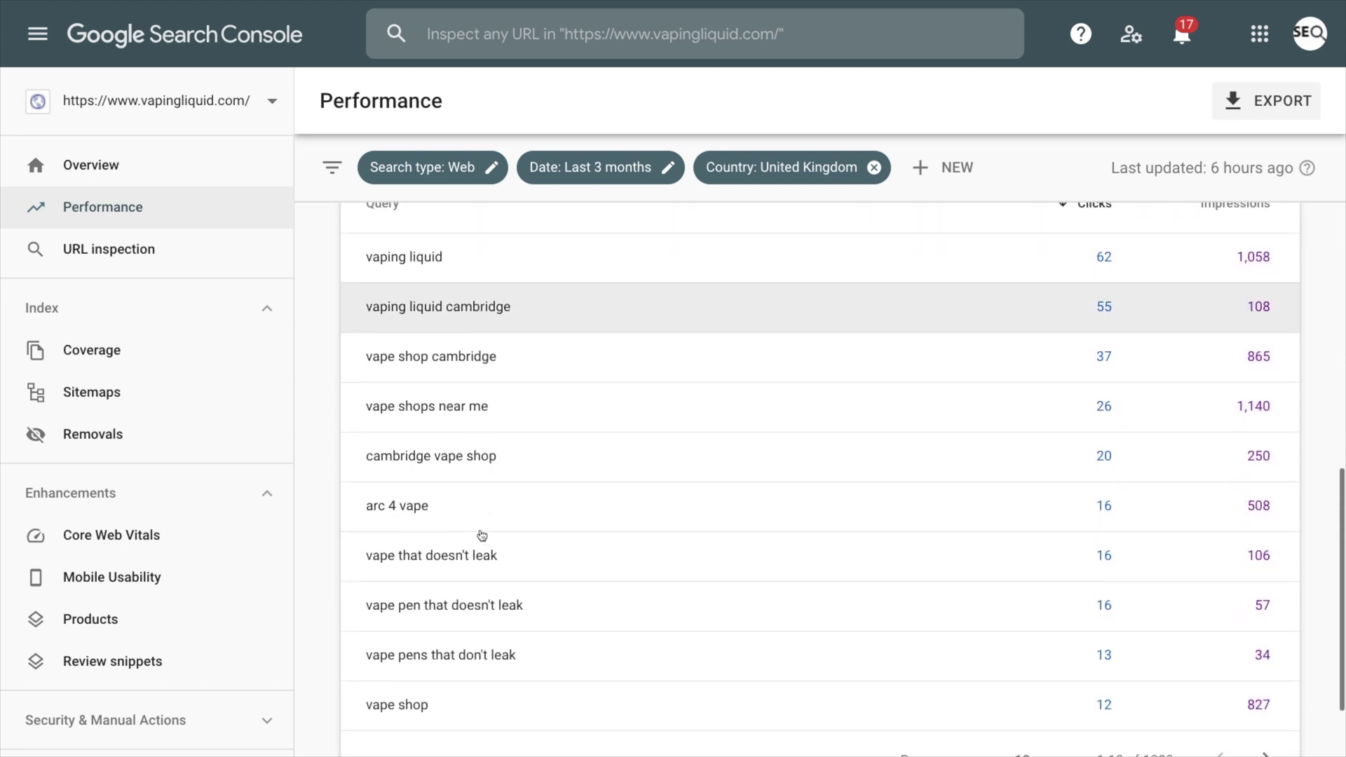
scroll(482, 535, "up", 2)
scroll(482, 526, "down", 1)
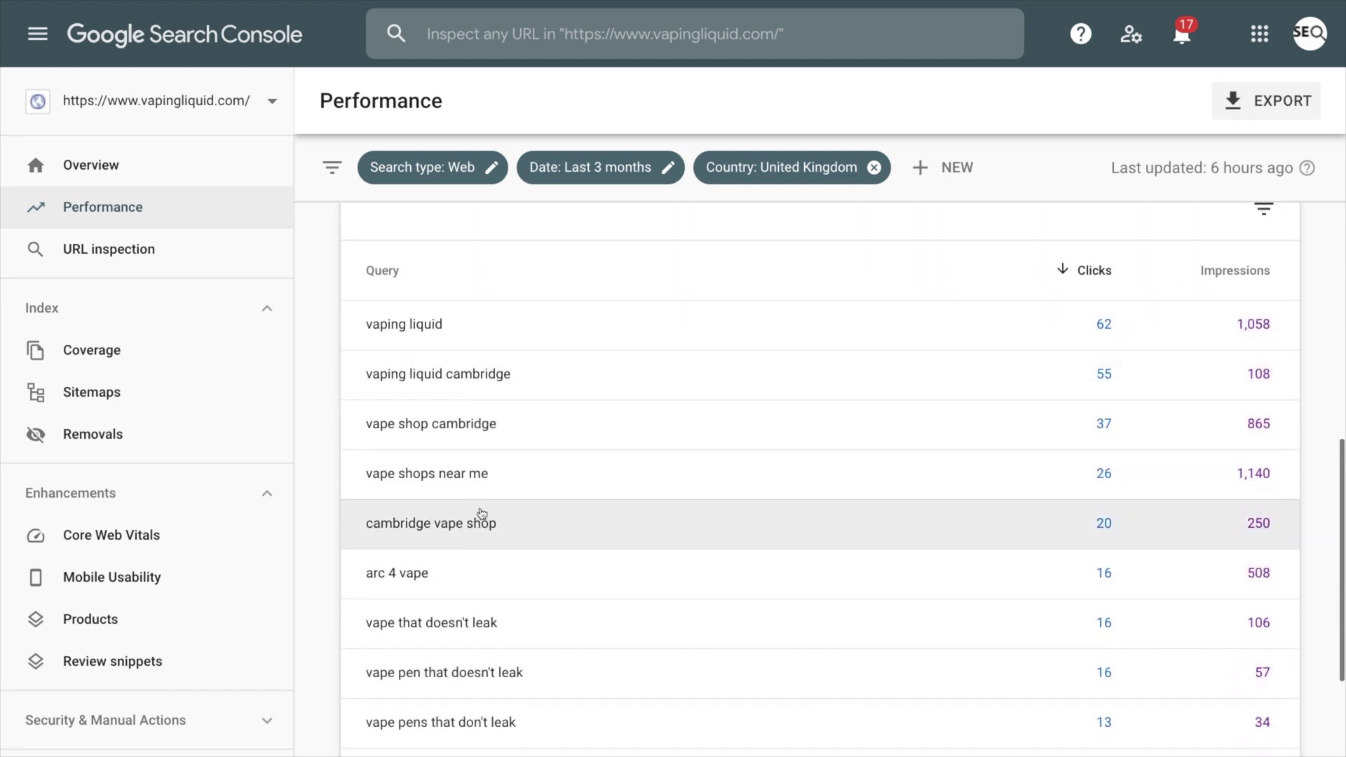
scroll(491, 519, "down", 1)
scroll(489, 533, "down", 2)
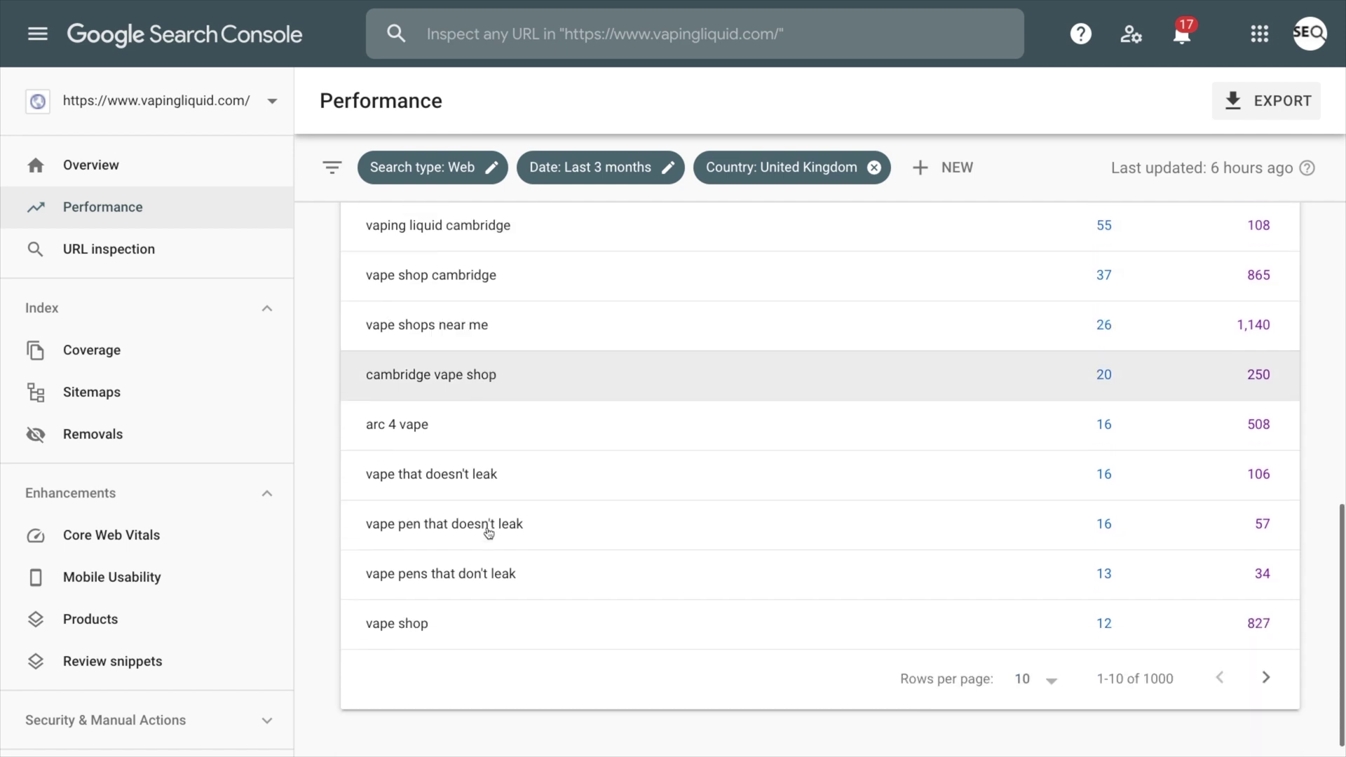
scroll(491, 533, "up", 3)
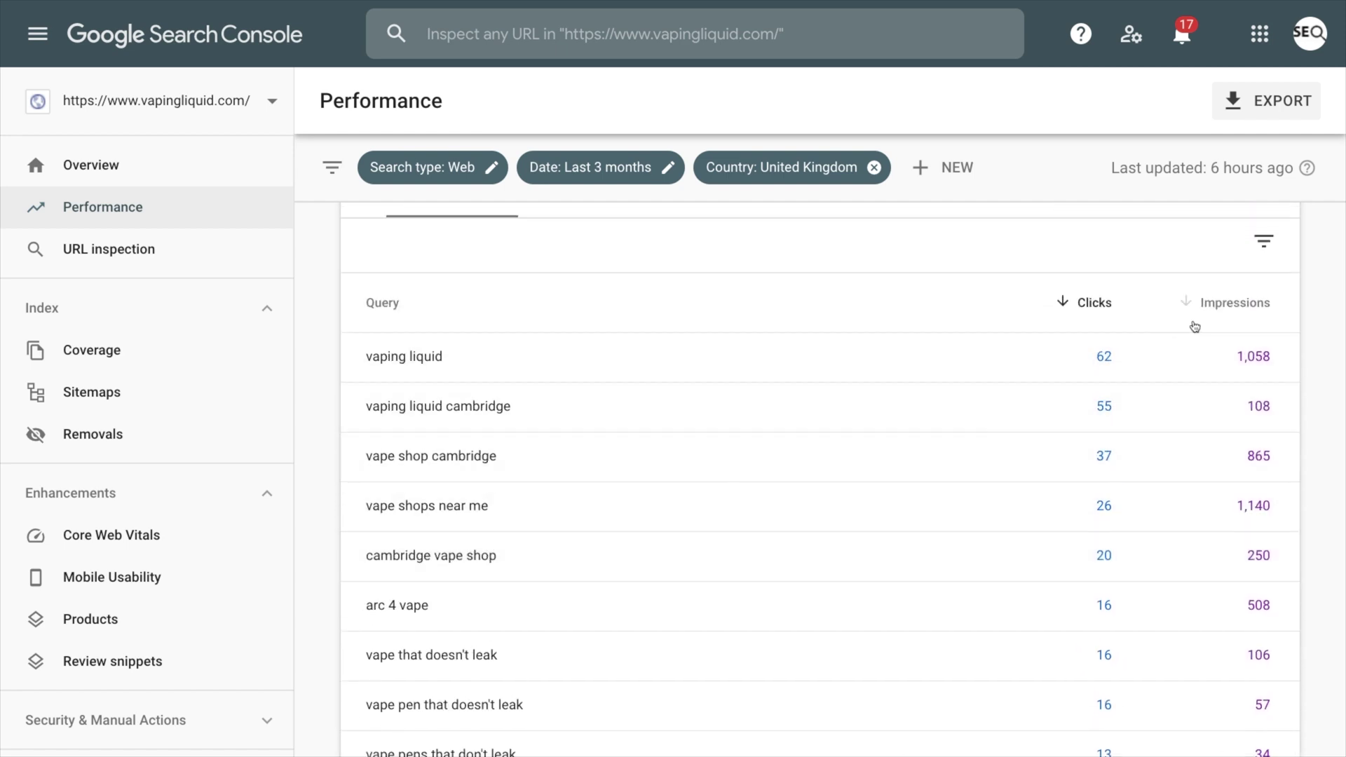
Step: Sort the UK queries by impressions, highest first, putting vape liquid uk on top
left_click(1220, 308)
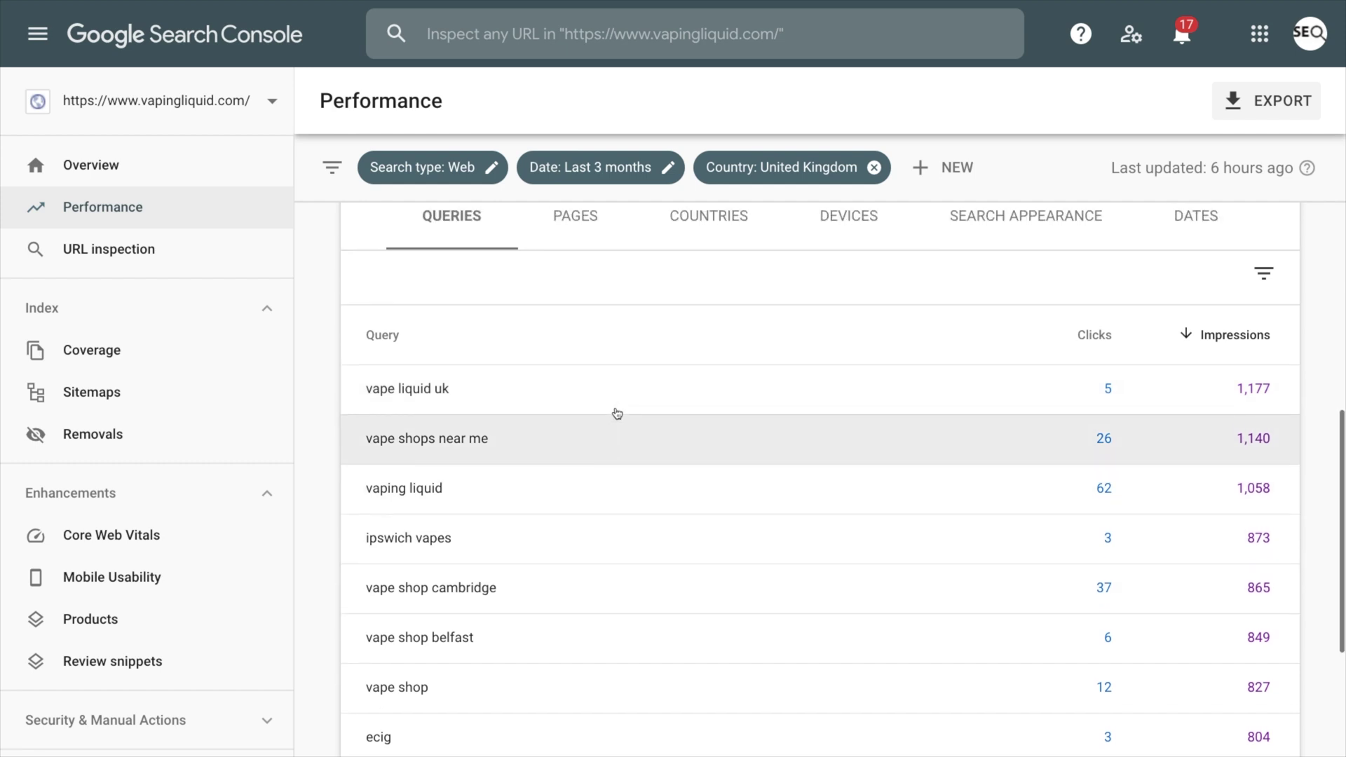
scroll(617, 414, "down", 3)
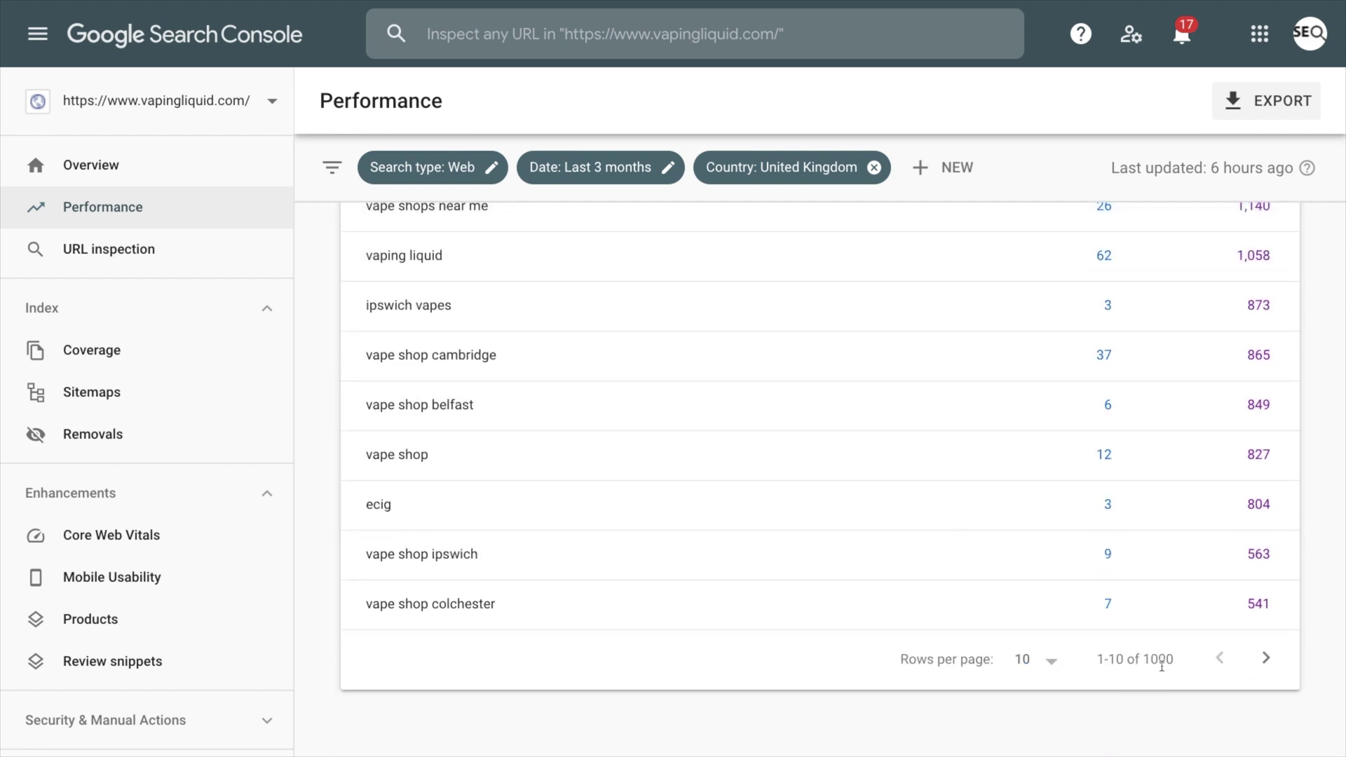
scroll(1162, 666, "up", 10)
scroll(1162, 666, "down", 2)
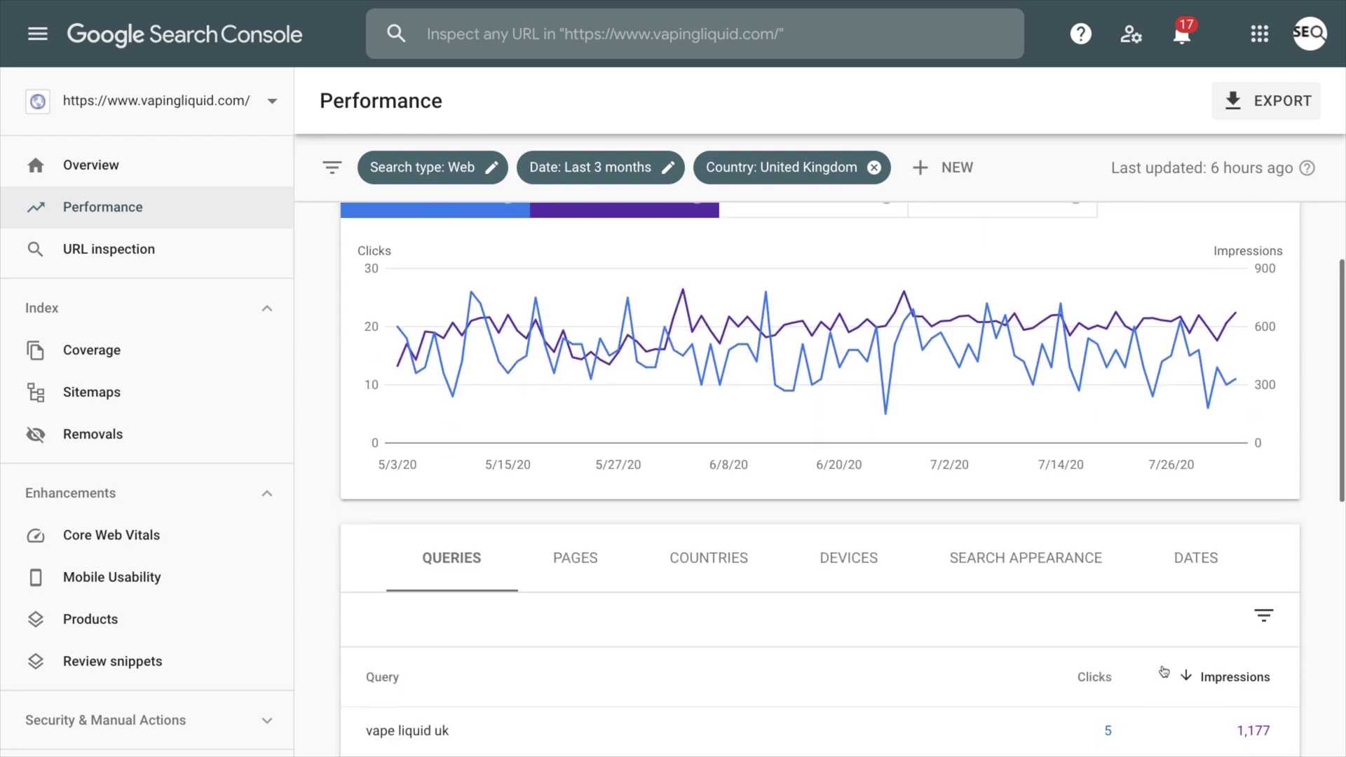
Step: List UK pages and sort by clicks, with cambridge-vaping-shop-uk on top at 271
left_click(592, 547)
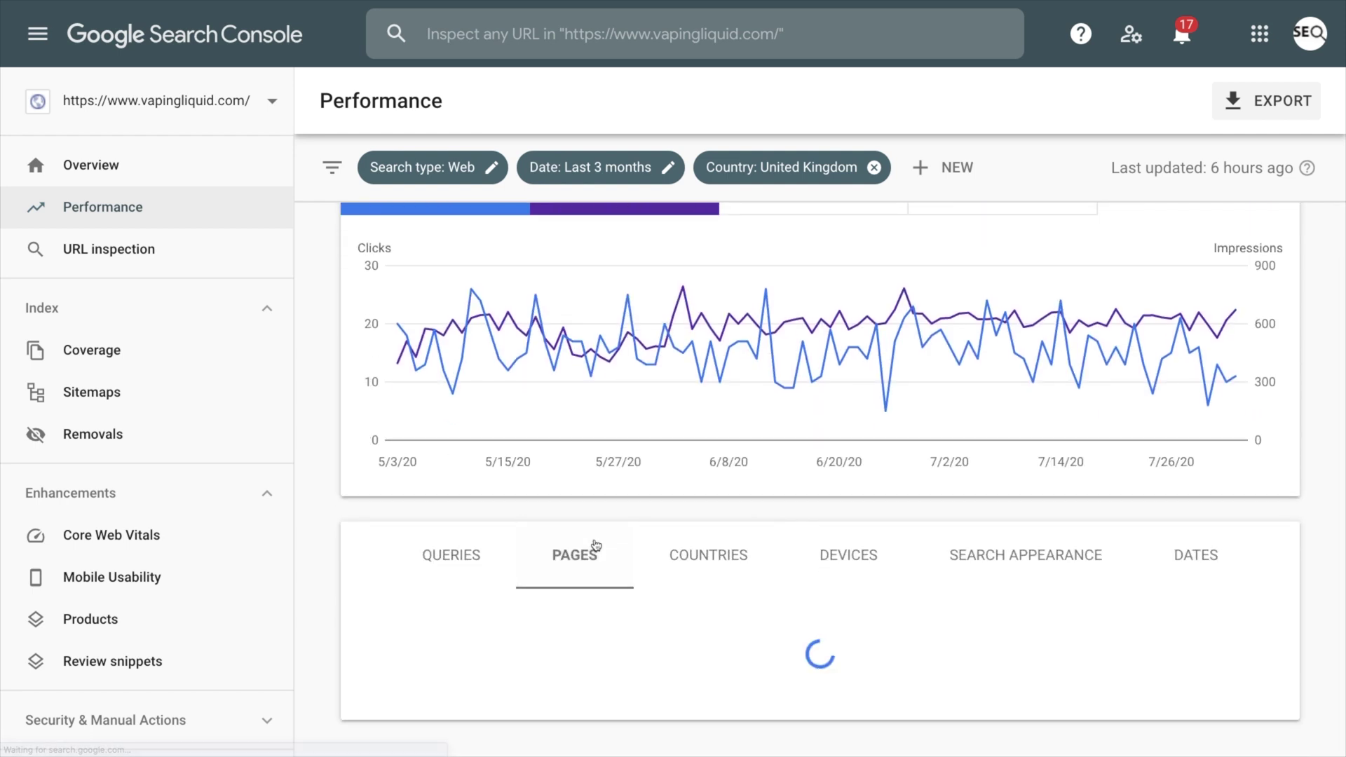
scroll(596, 546, "down", 2)
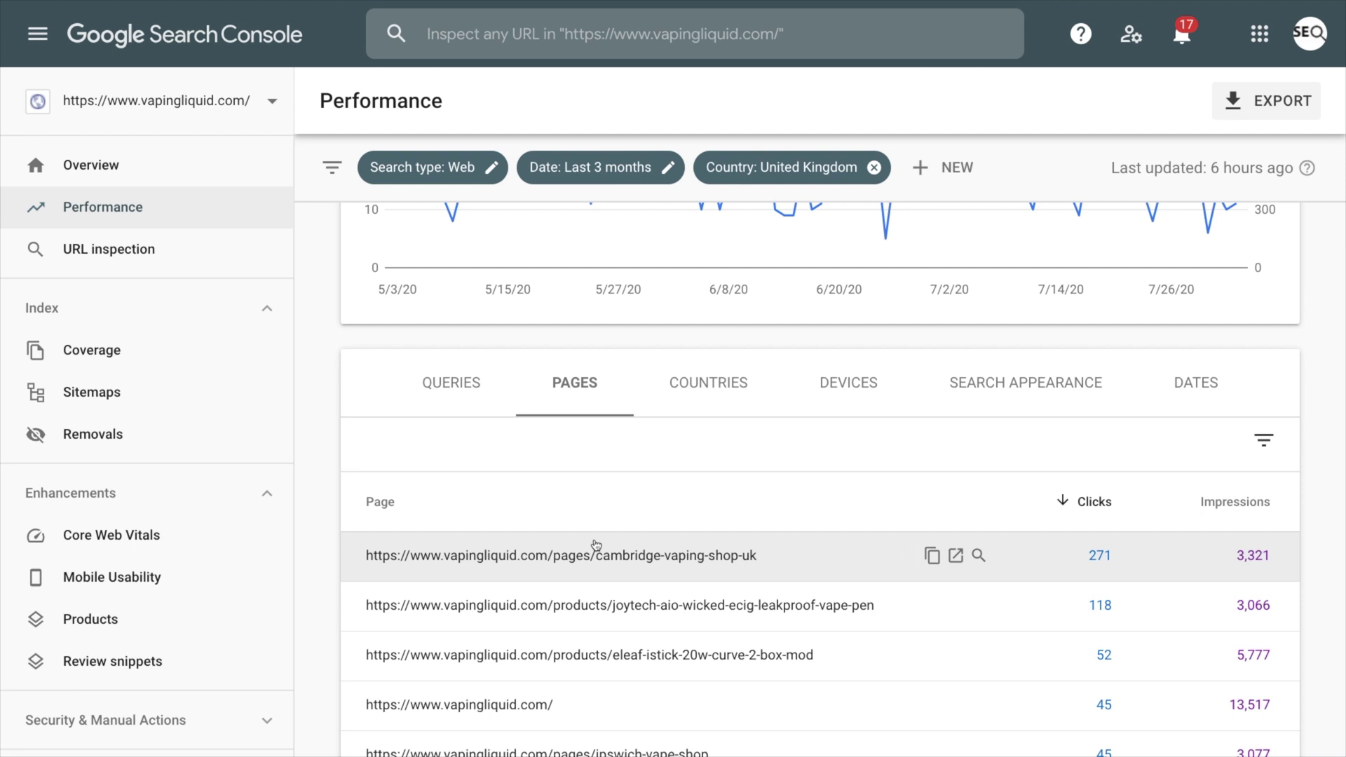
scroll(596, 545, "down", 1)
scroll(596, 546, "up", 5)
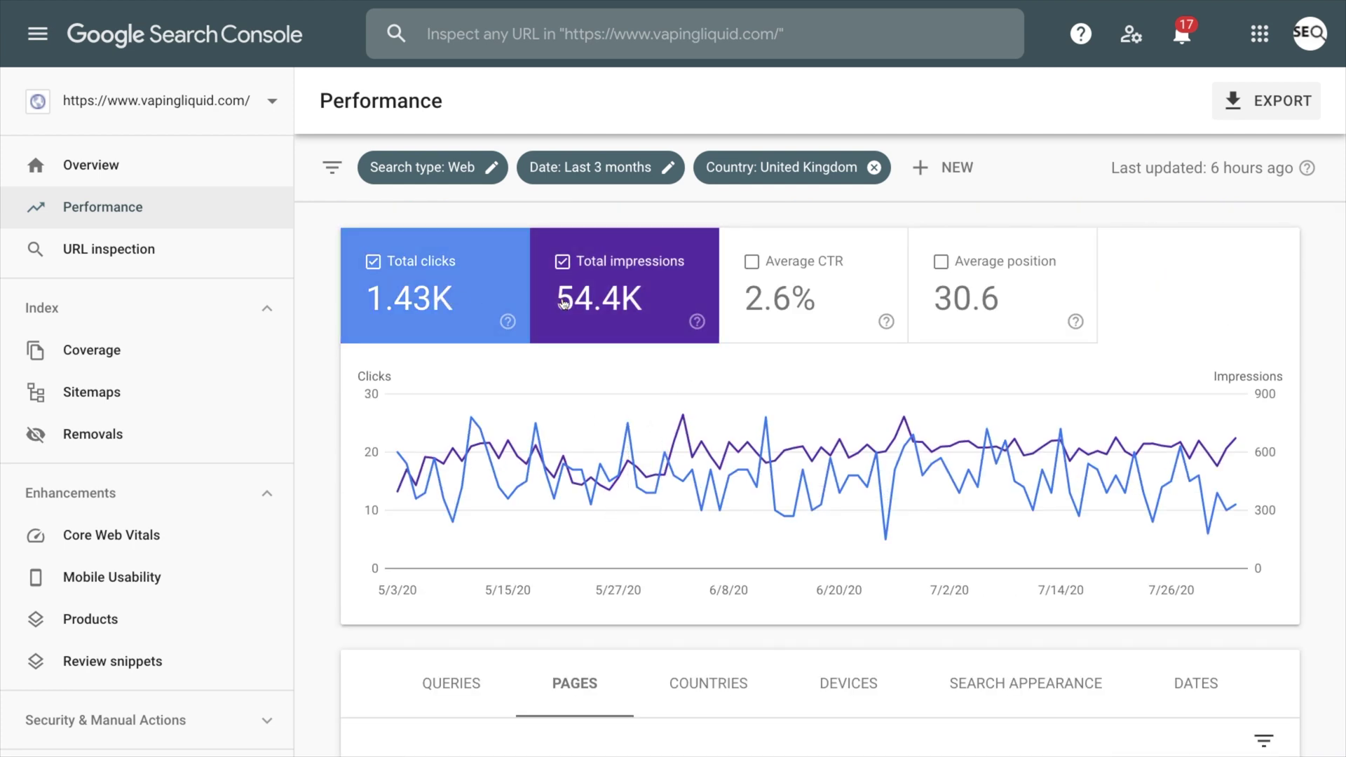
scroll(564, 306, "down", 3)
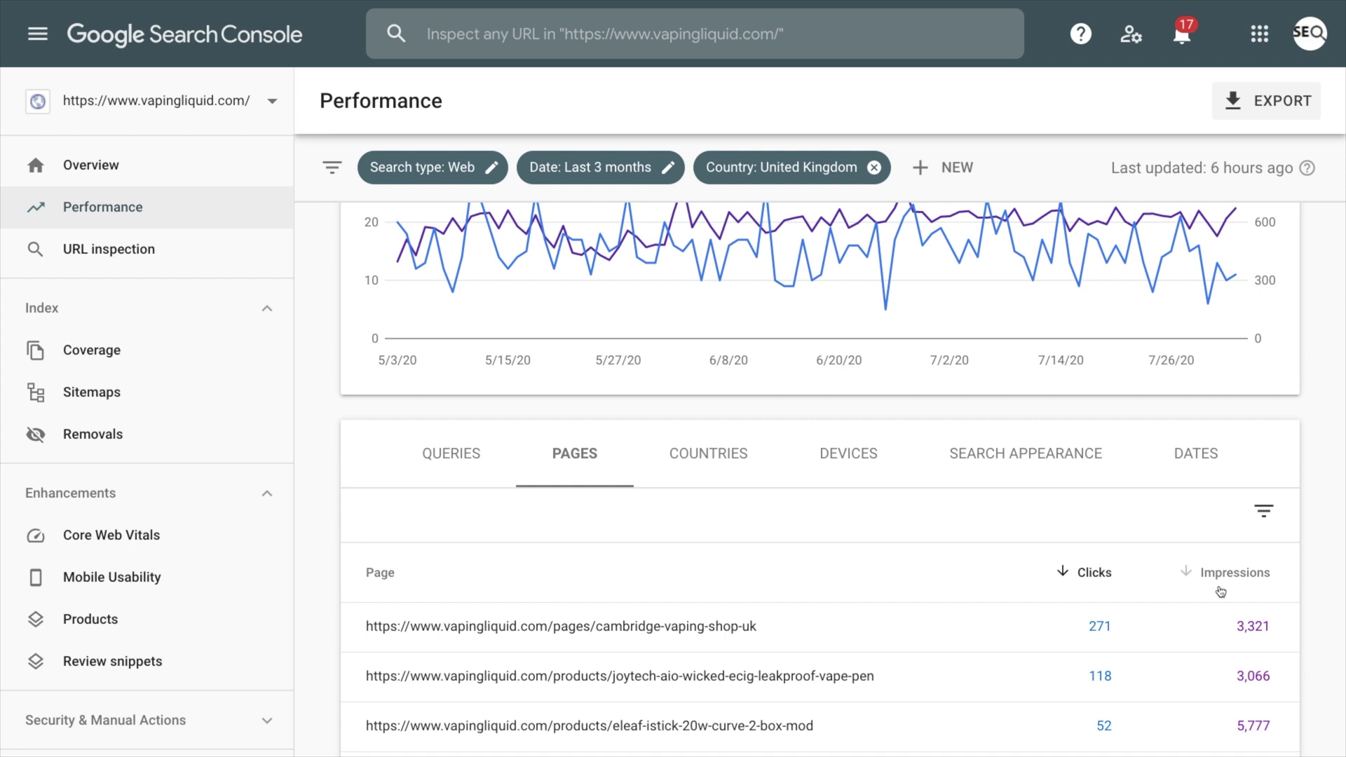
scroll(1217, 589, "down", 3)
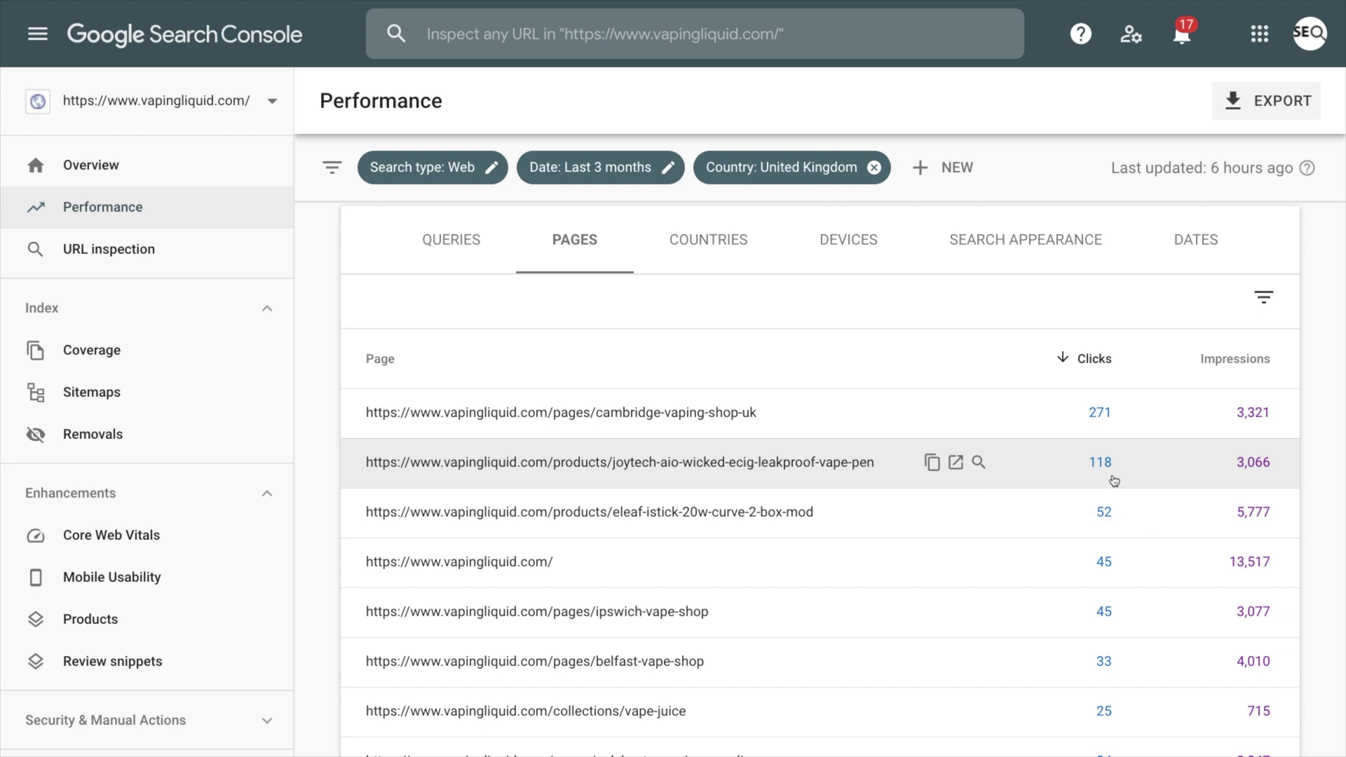
left_click(1236, 360)
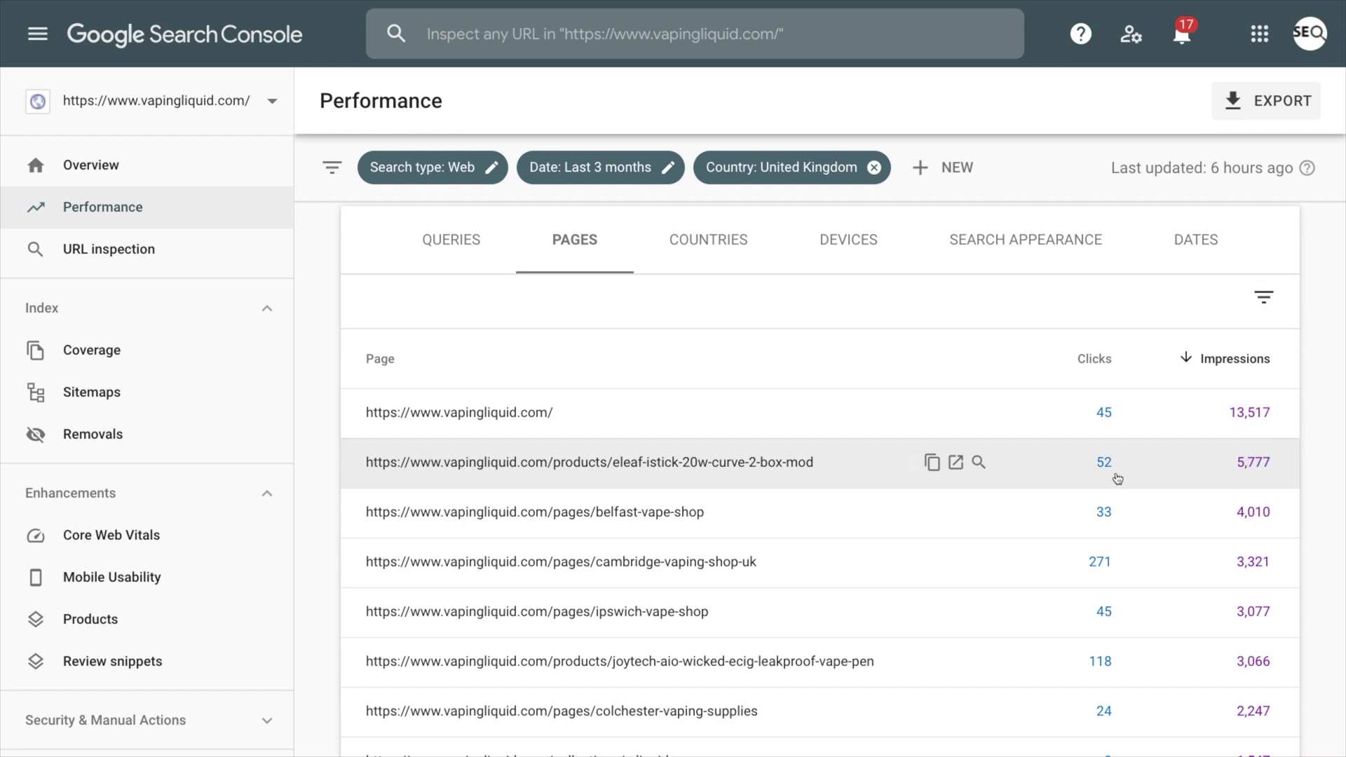
left_click(1094, 359)
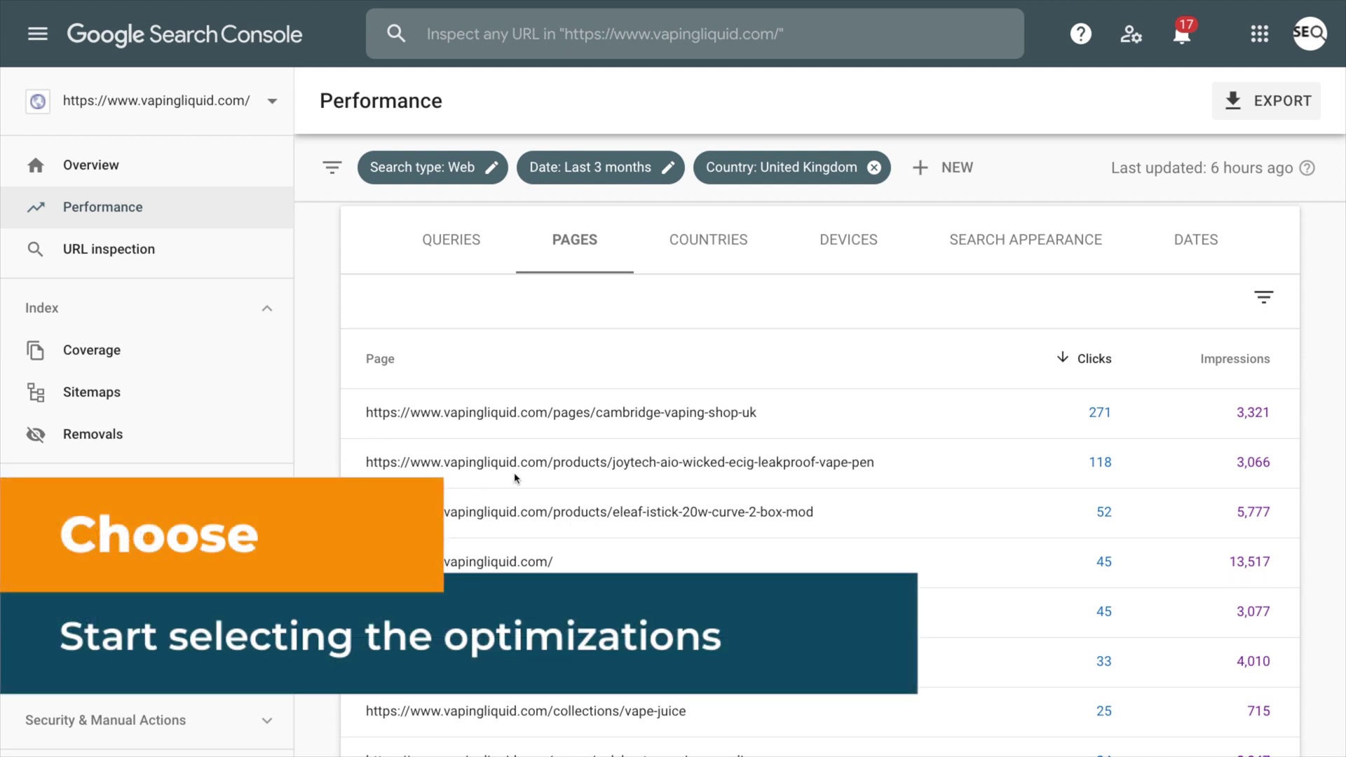
scroll(517, 479, "down", 1)
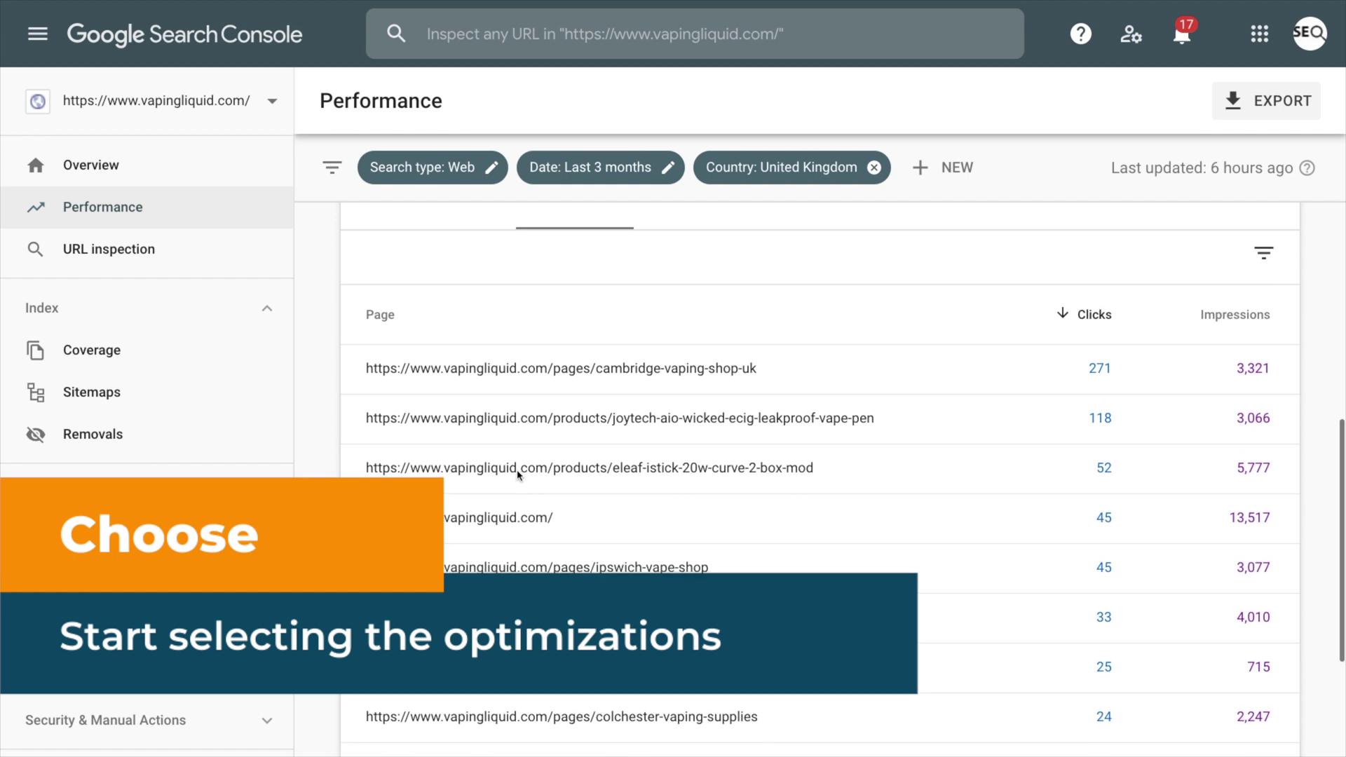
scroll(518, 475, "up", 1)
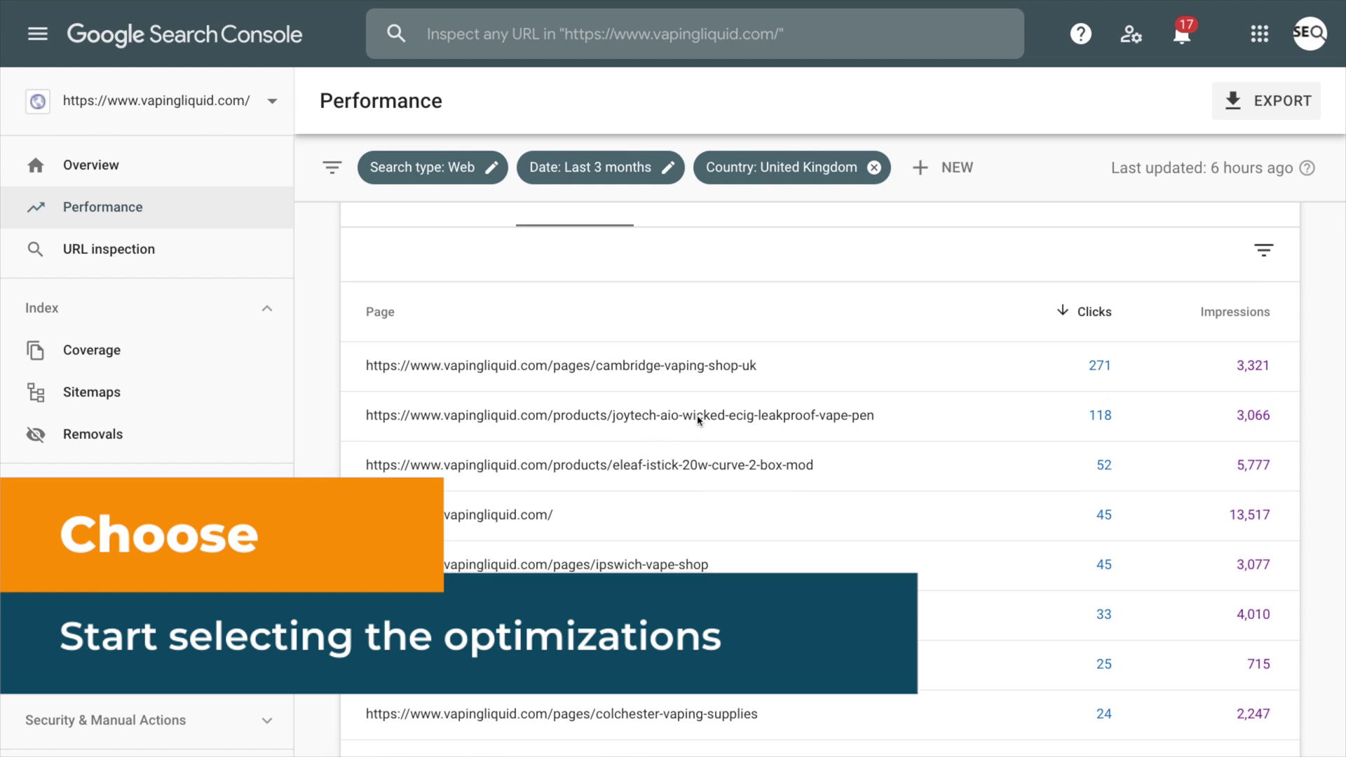
scroll(983, 430, "down", 3)
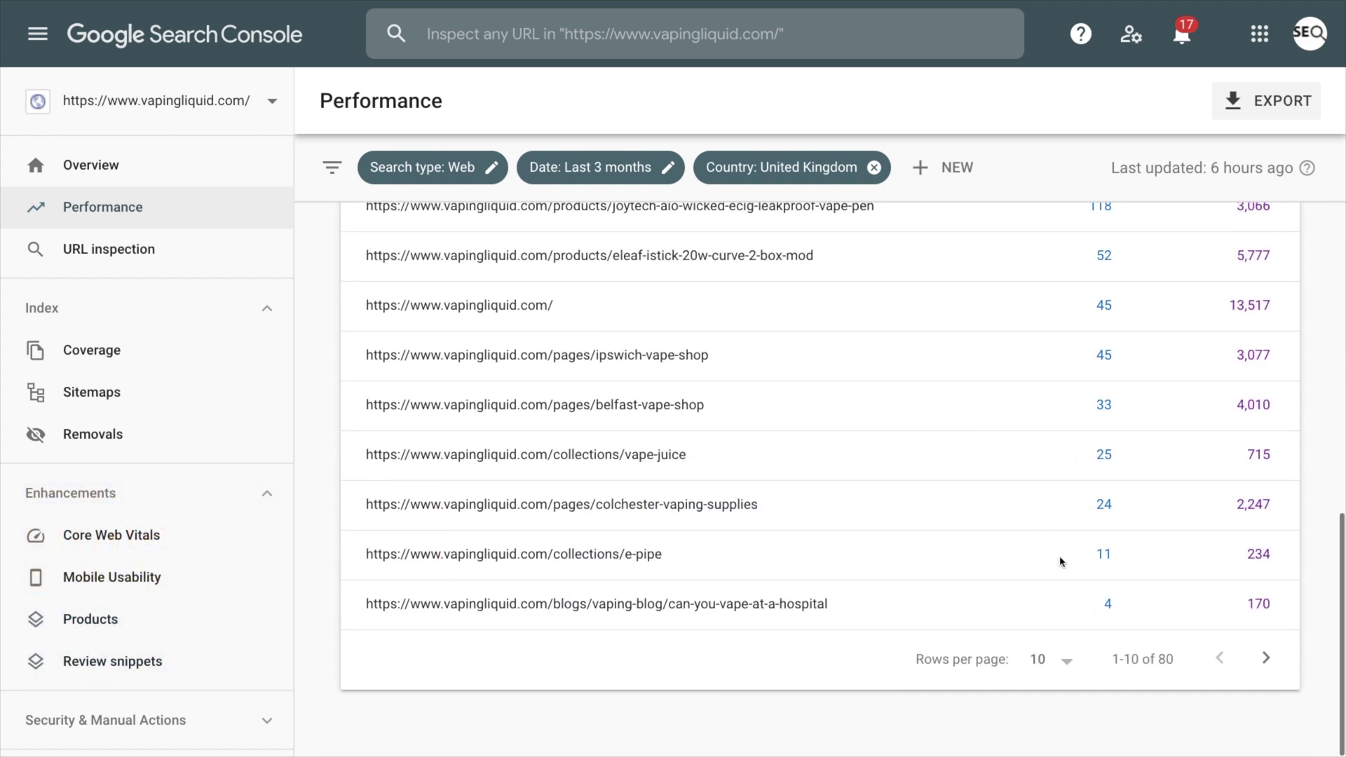
scroll(979, 480, "up", 5)
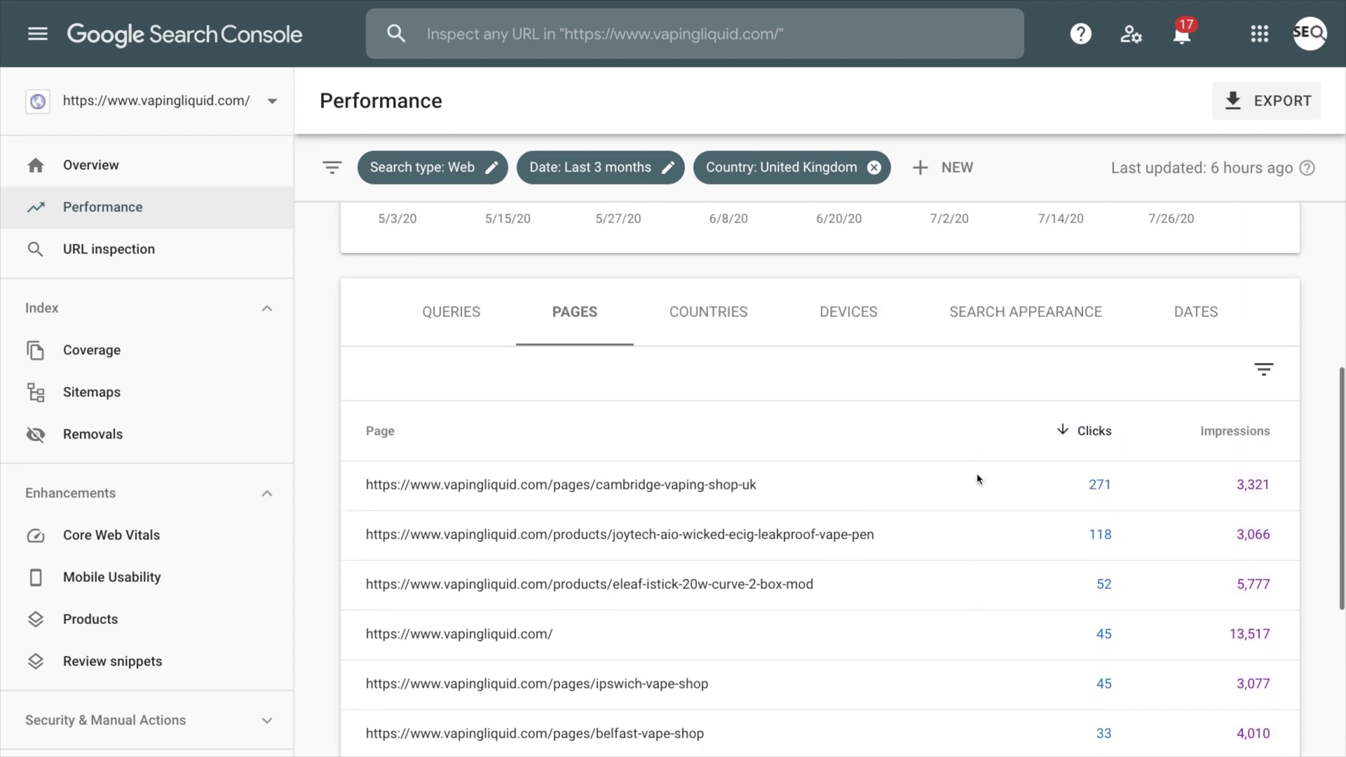
scroll(979, 480, "down", 1)
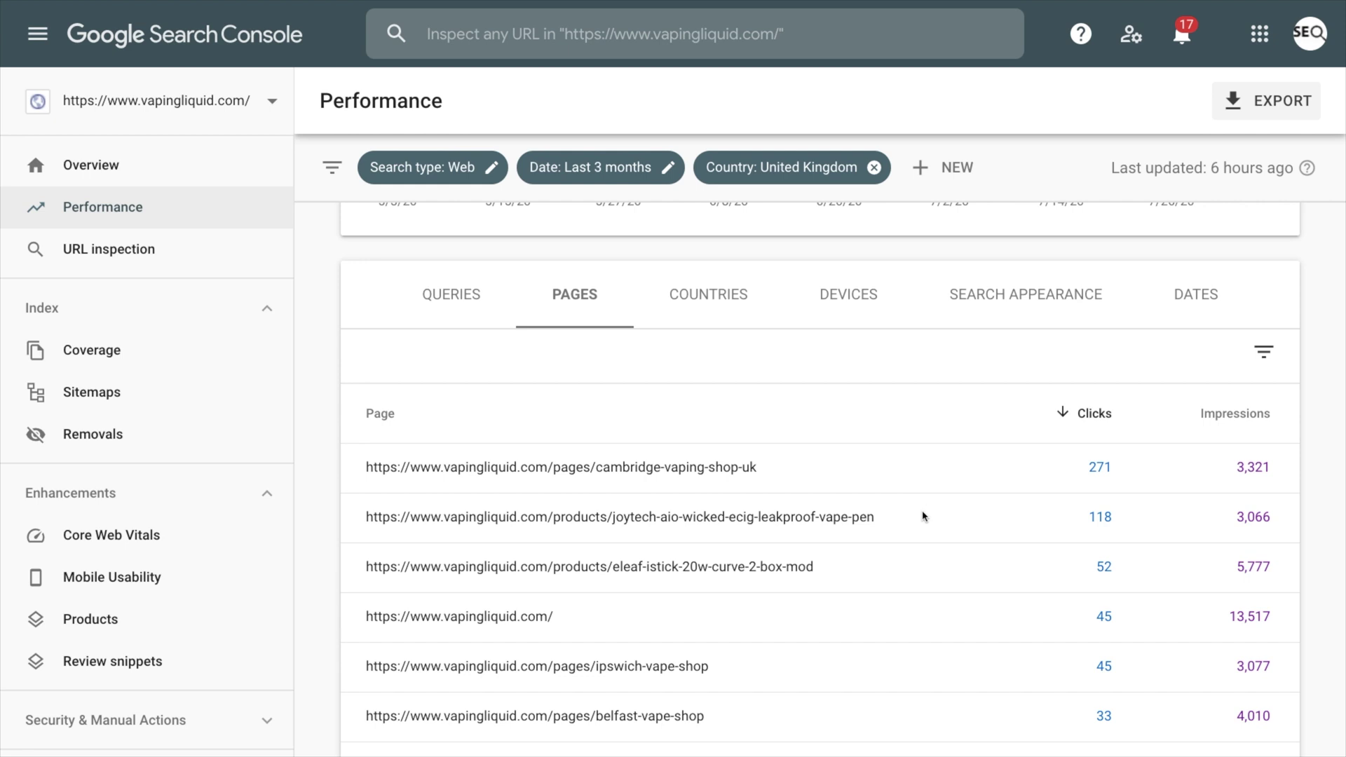
mouse_move(909, 521)
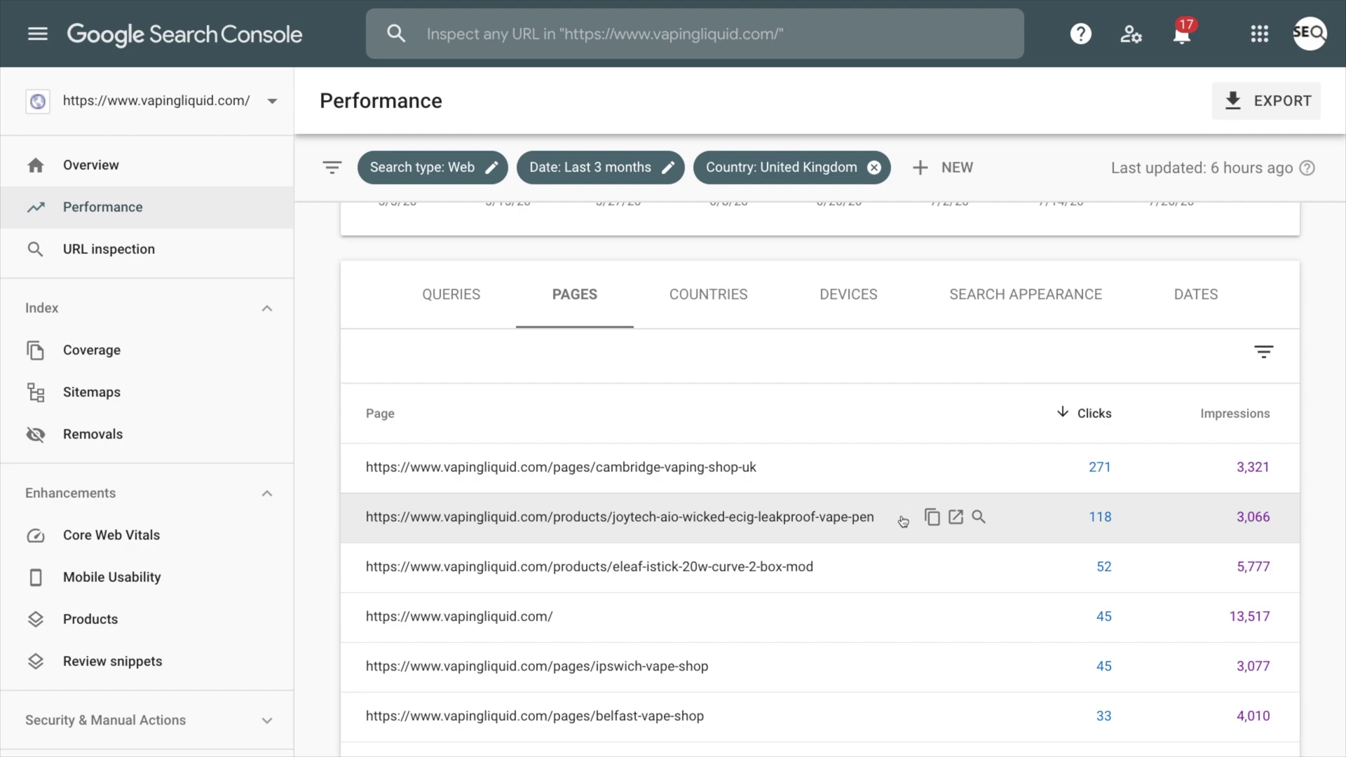
Step: Filter to the joytech vape pen page (118 clicks, 3,066 impressions) and compare chart metrics
left_click(903, 519)
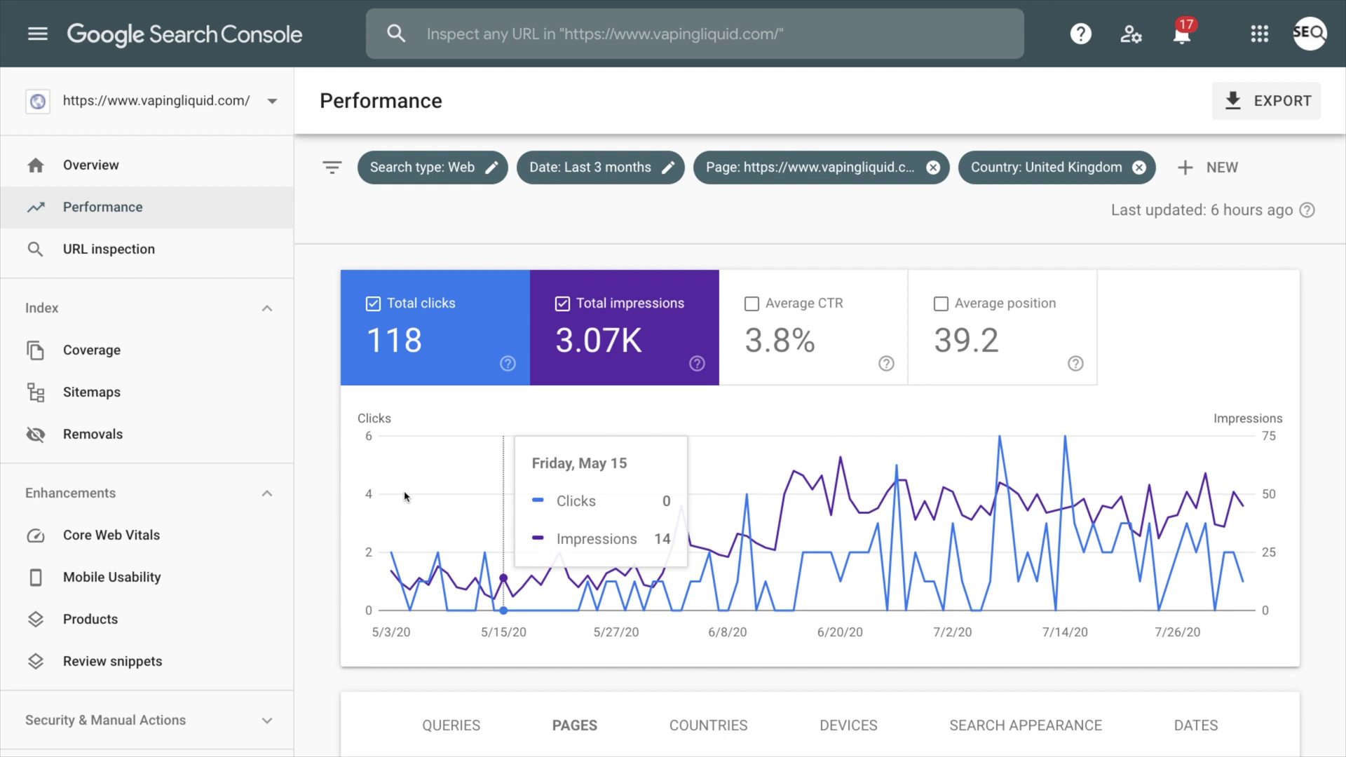
left_click(452, 306)
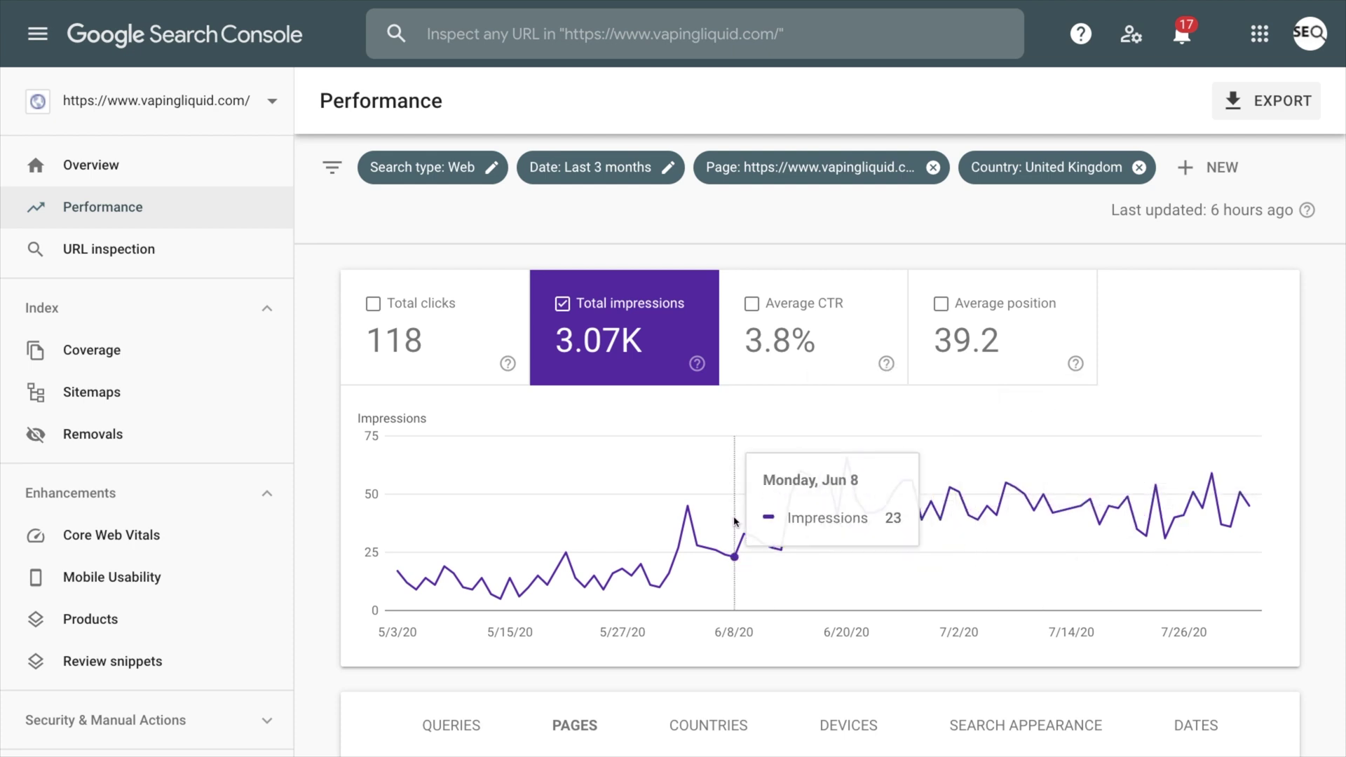
left_click(463, 341)
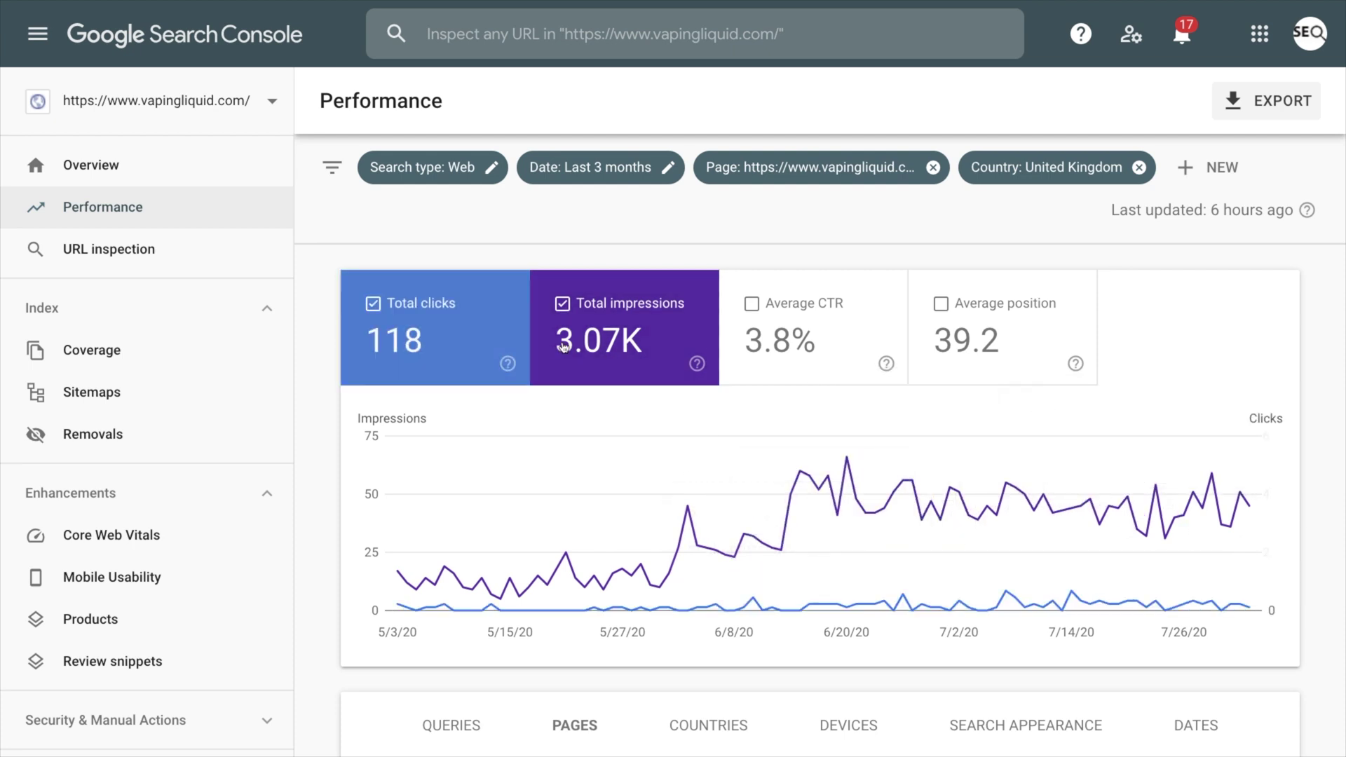
left_click(563, 346)
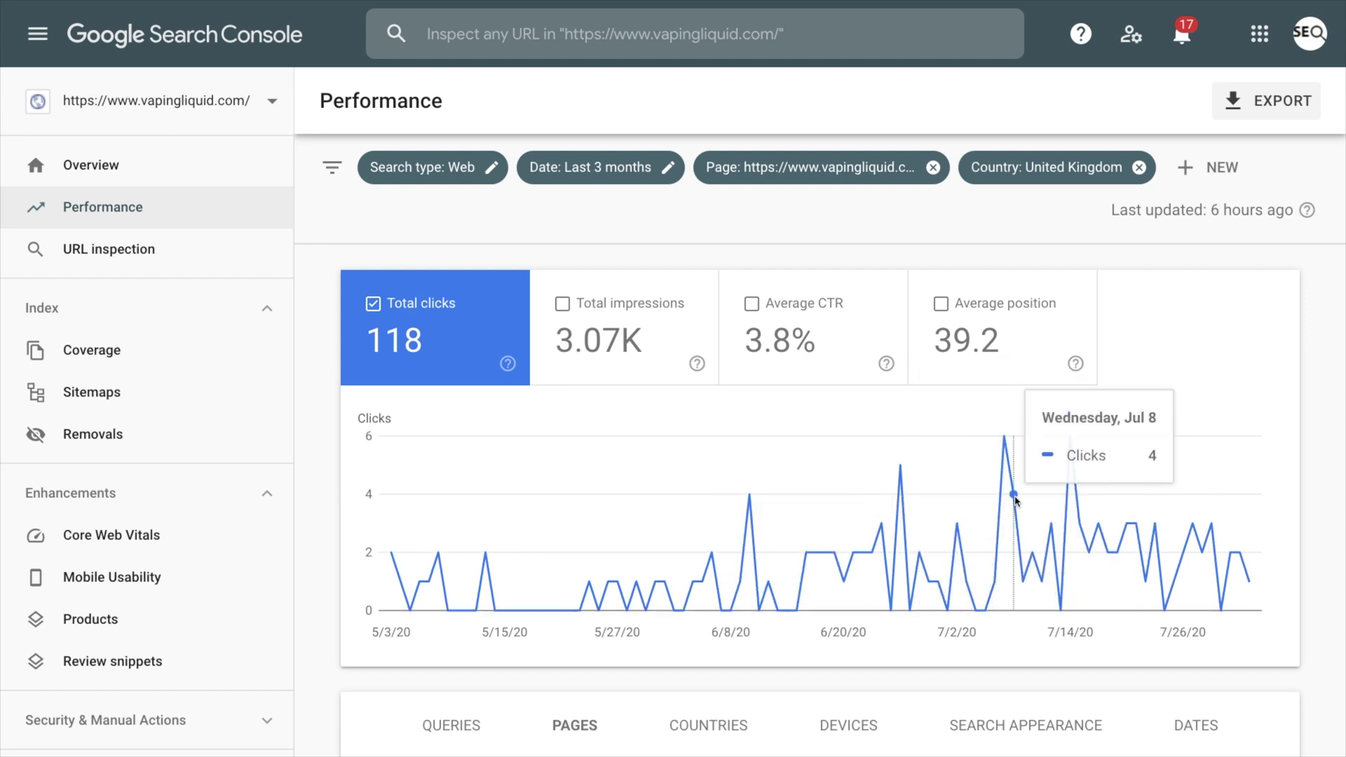
left_click(563, 330)
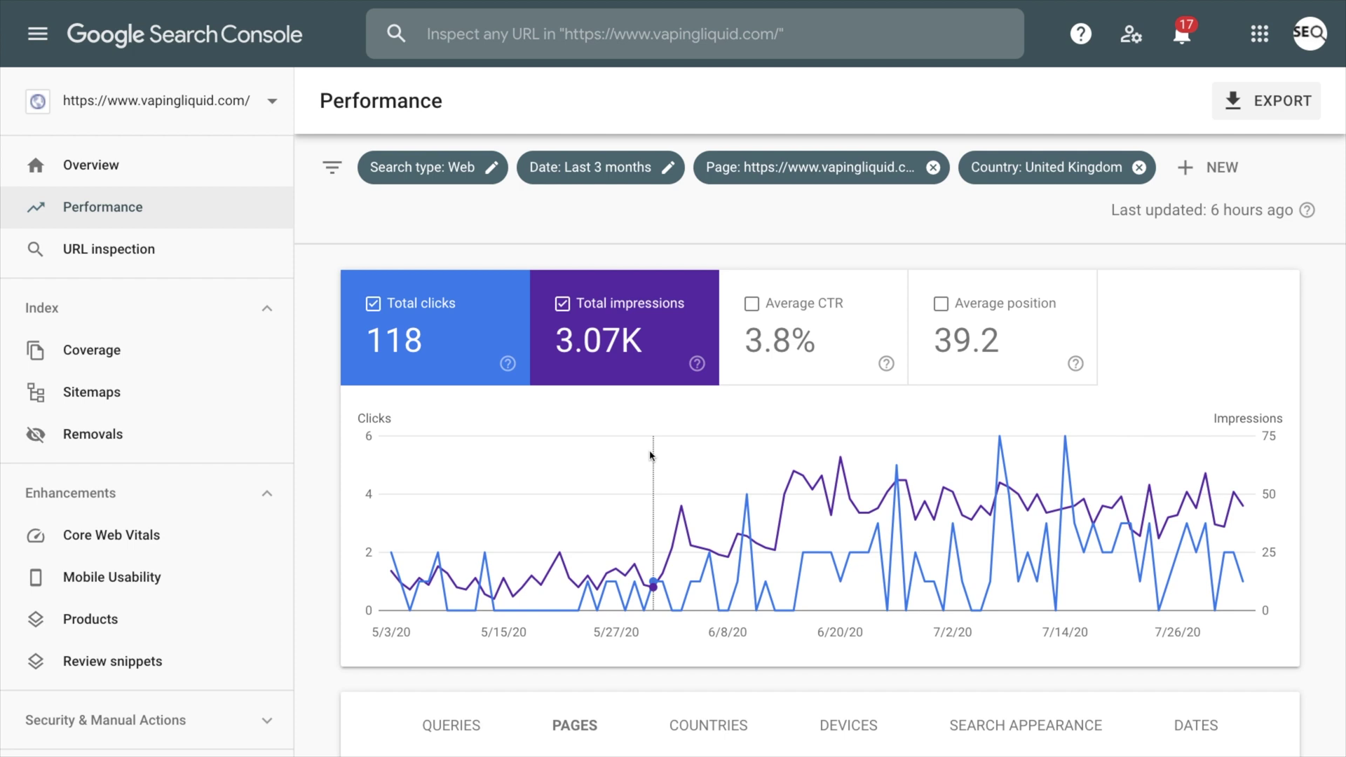
scroll(651, 454, "down", 3)
scroll(651, 454, "down", 2)
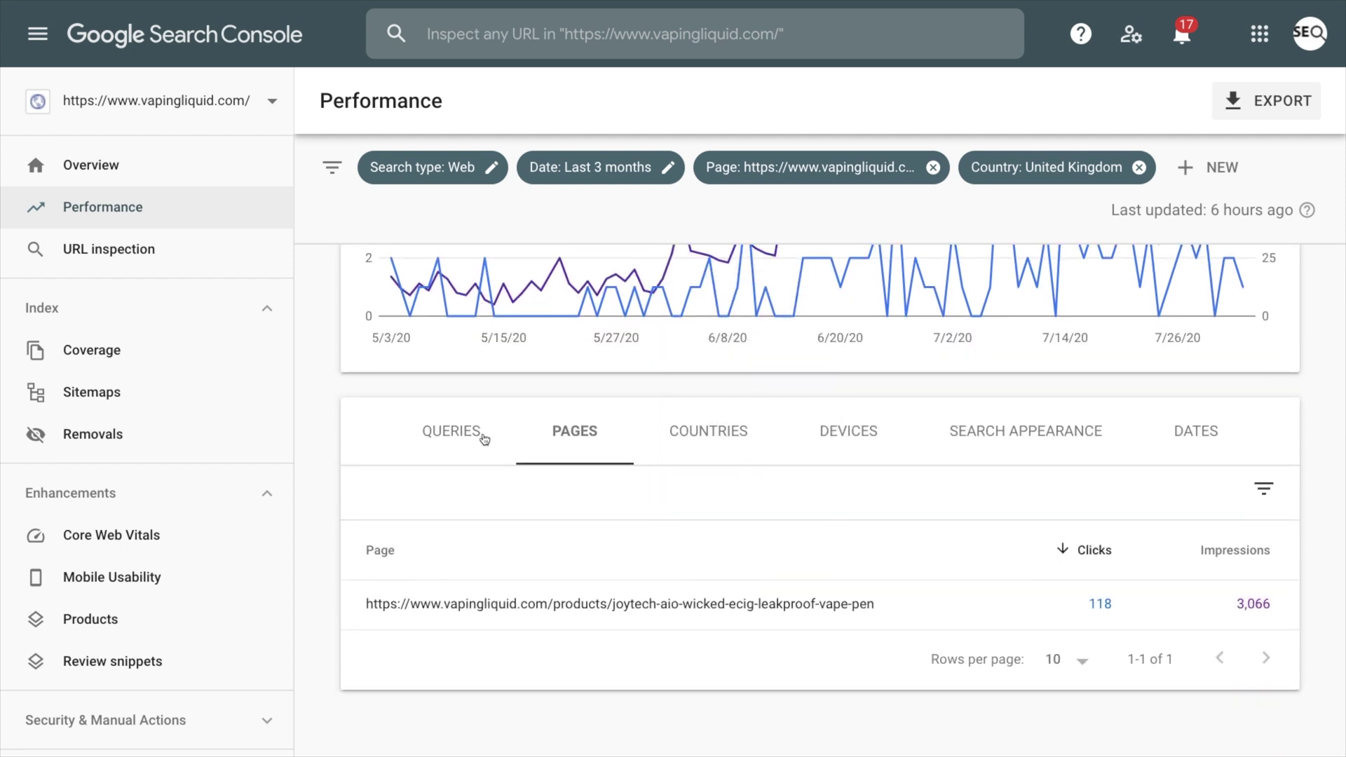
Step: Show the search queries bringing UK traffic to the joytech page
mouse_move(548, 608)
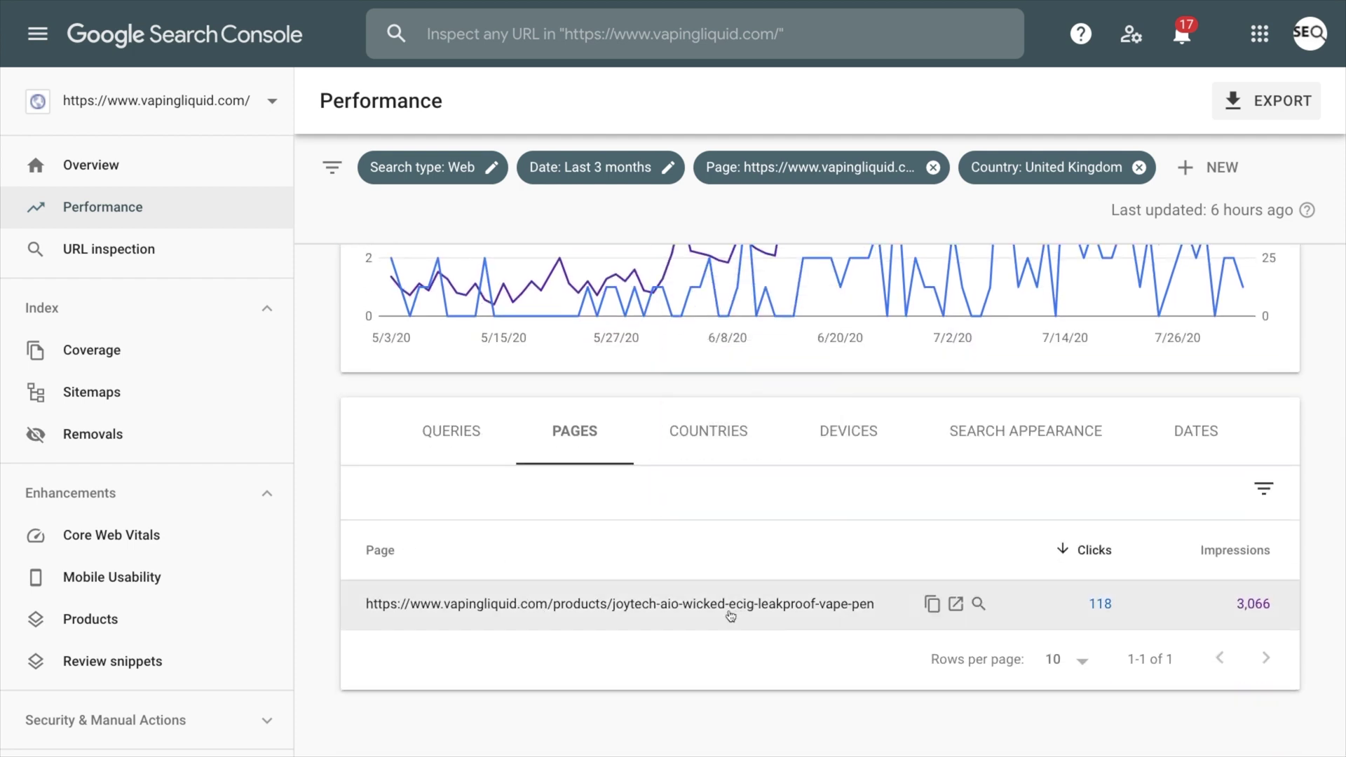
left_click(454, 433)
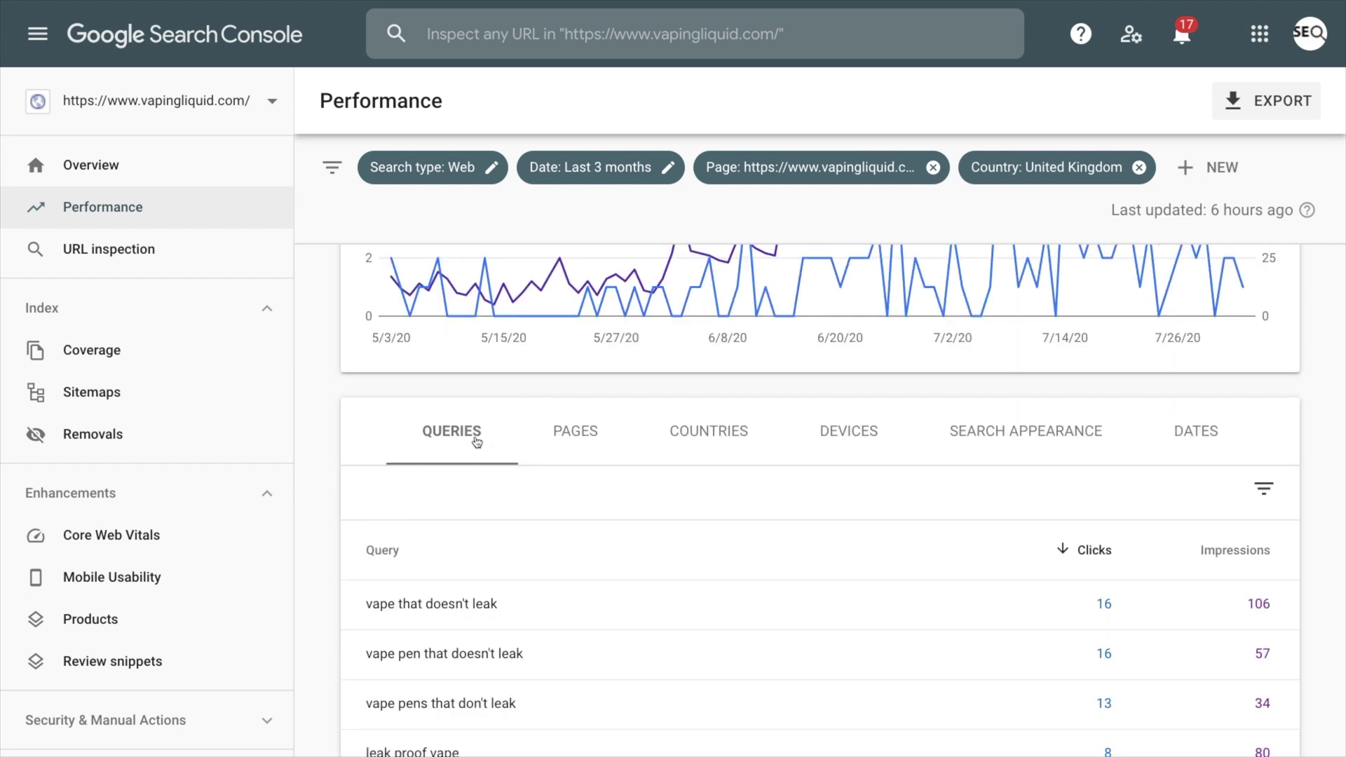
scroll(704, 588, "down", 4)
scroll(703, 588, "down", 2)
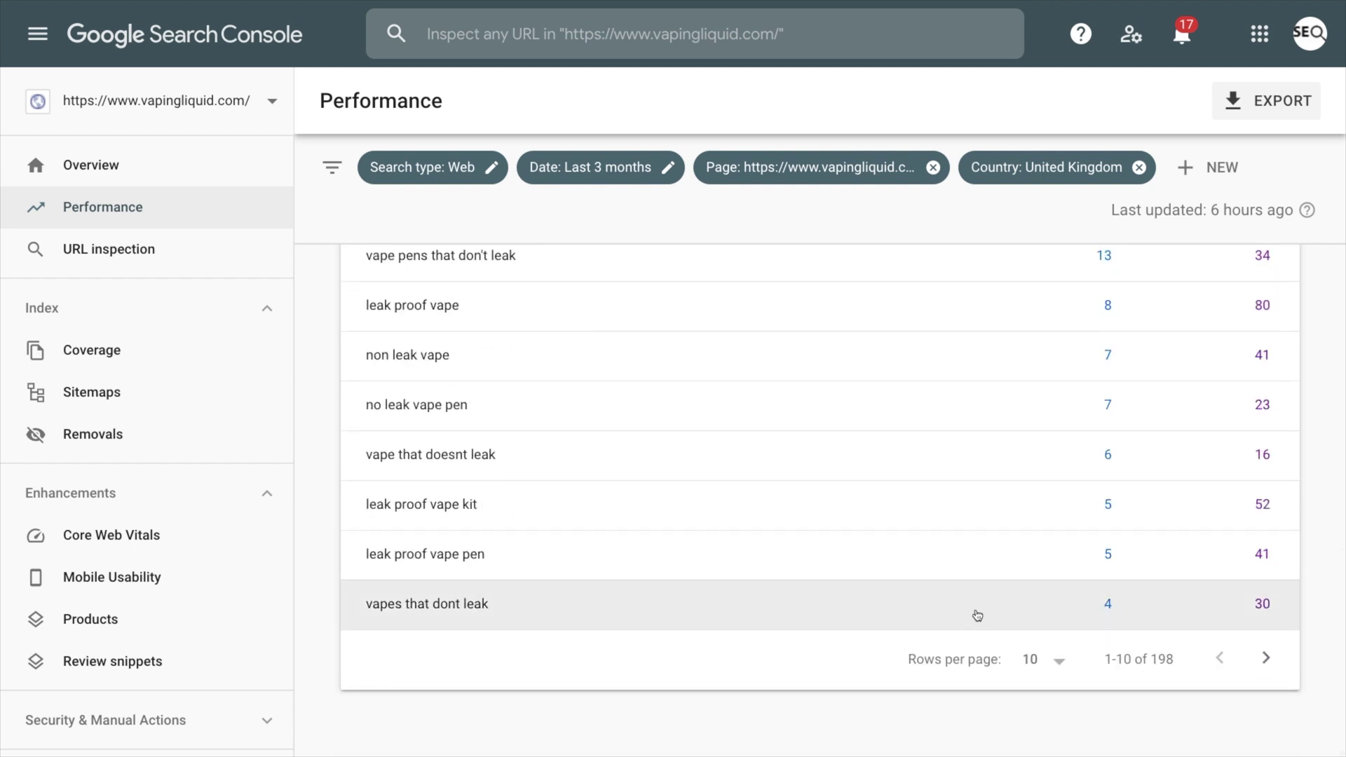
scroll(1035, 608, "up", 5)
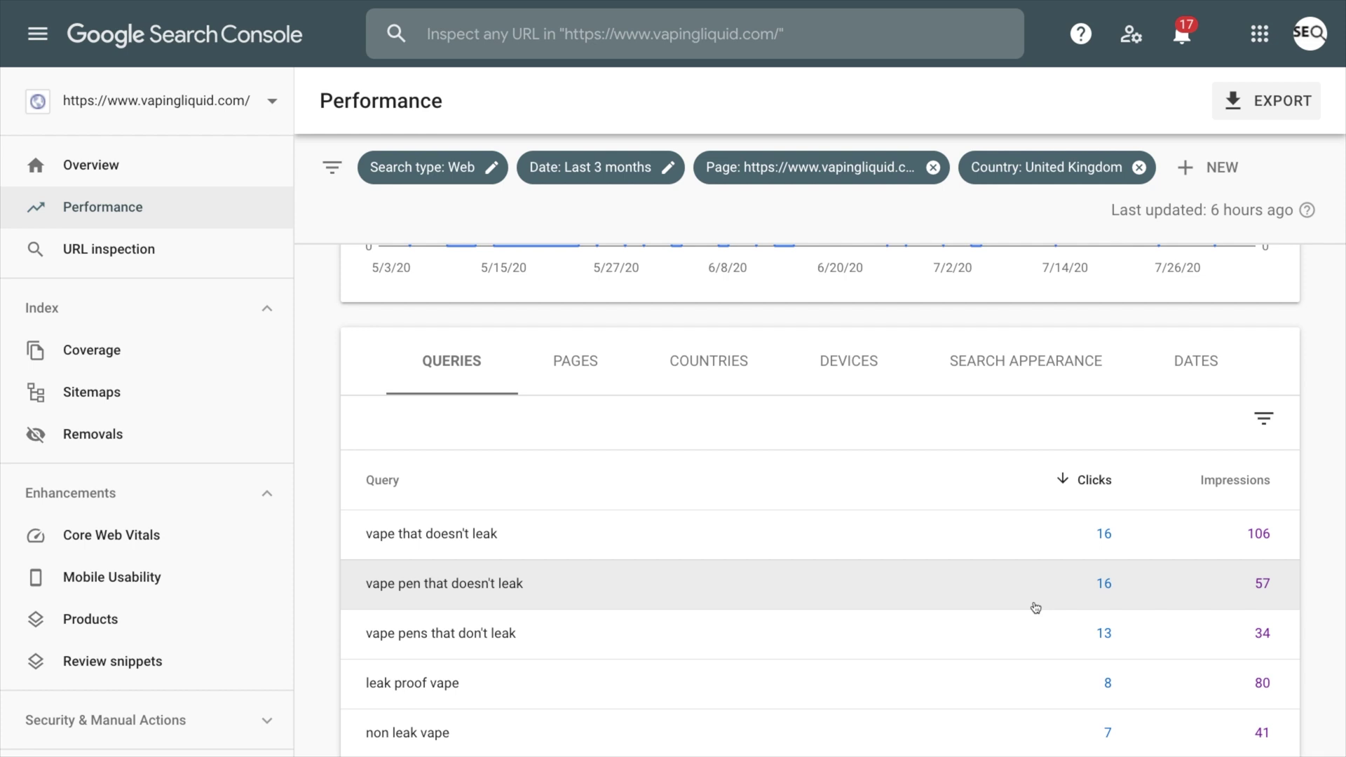
scroll(1036, 607, "down", 1)
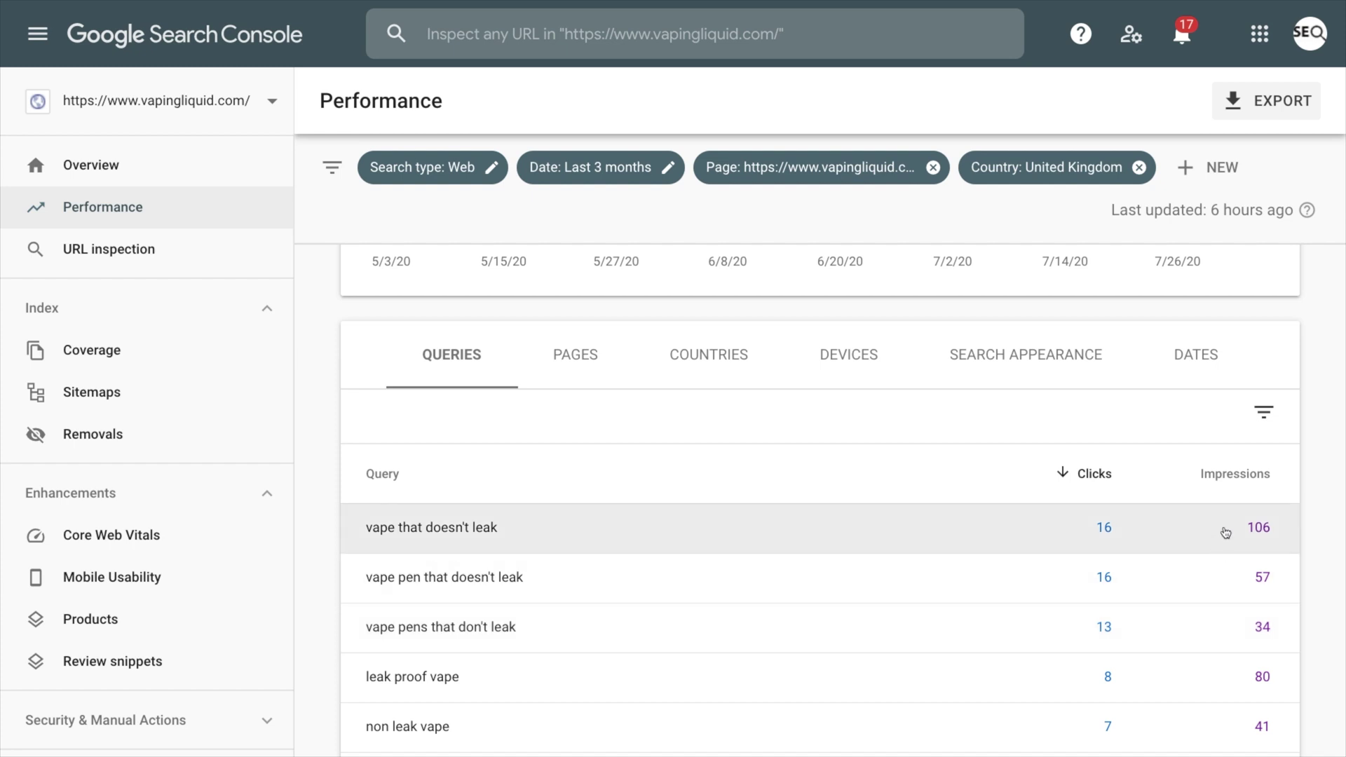
scroll(1226, 528, "down", 4)
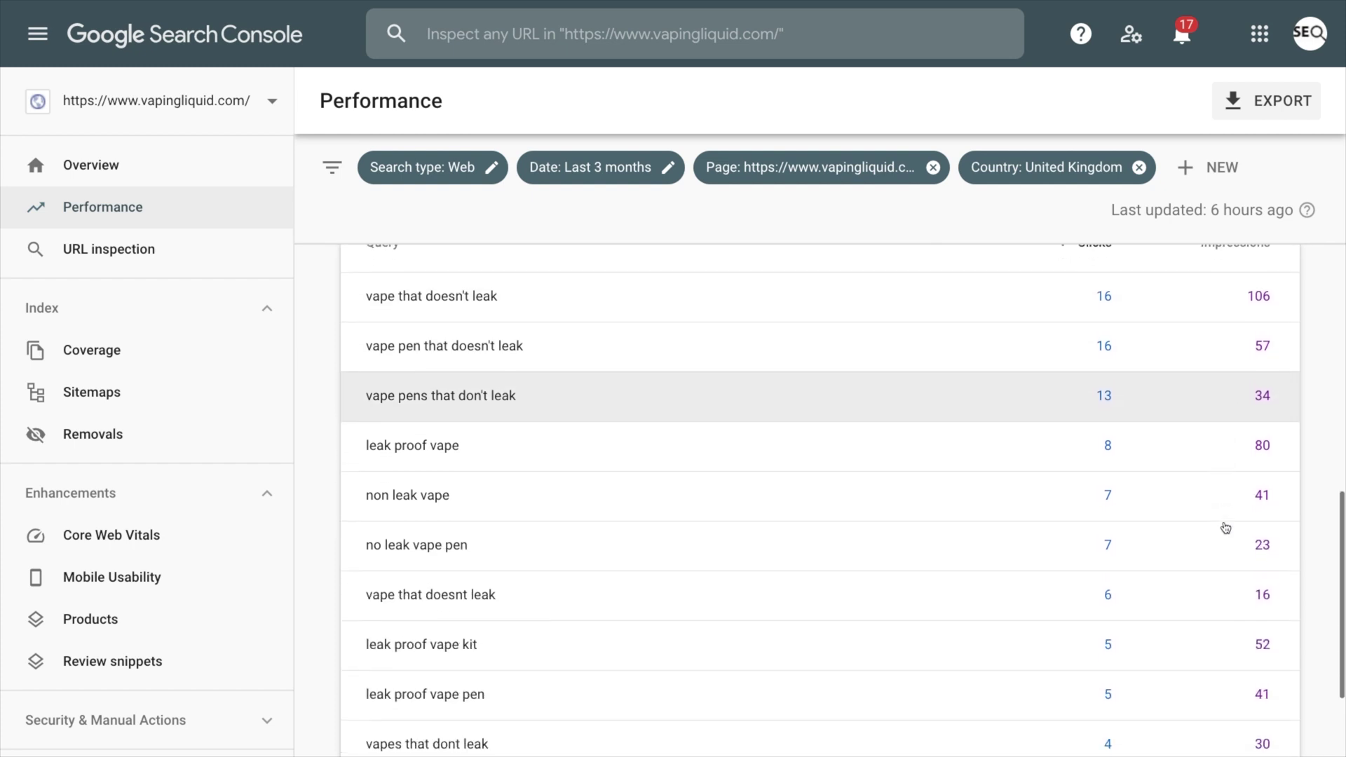
scroll(1225, 529, "up", 2)
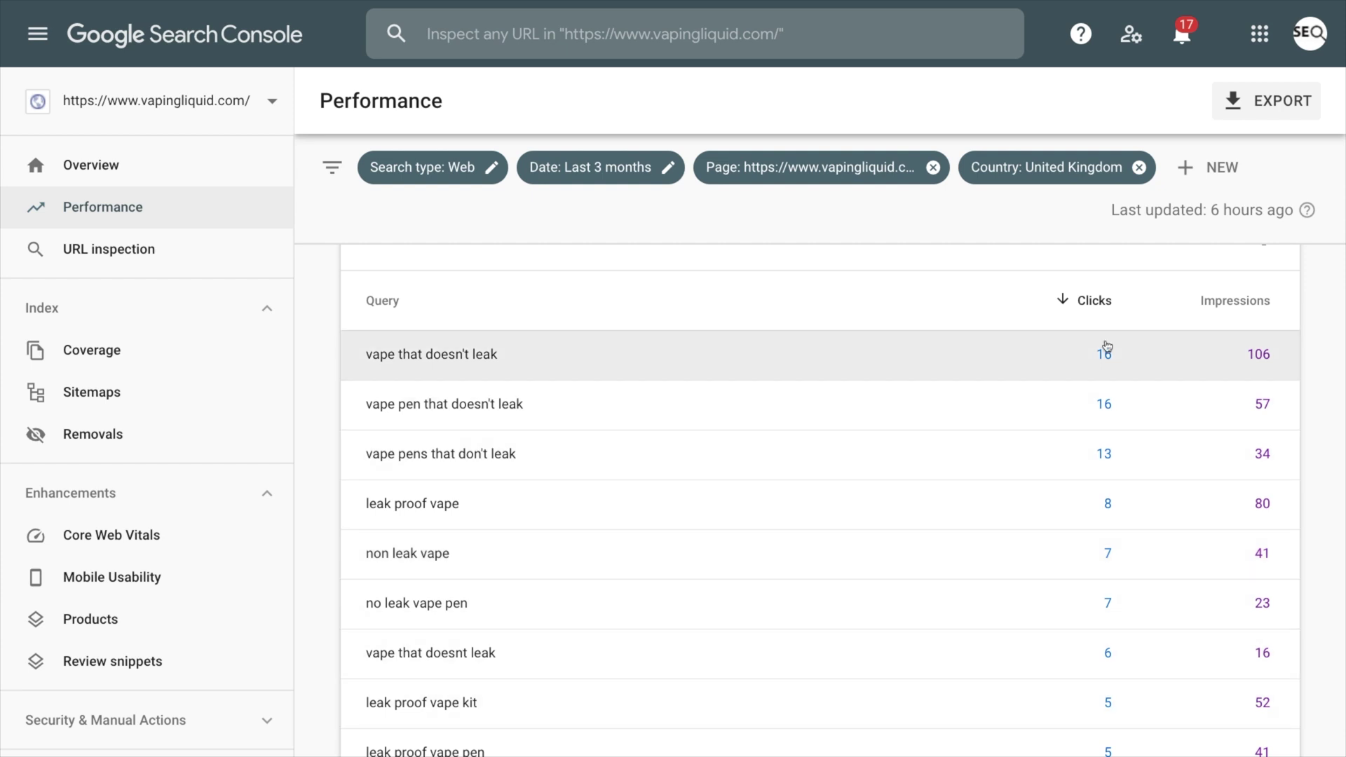
scroll(1087, 319, "down", 3)
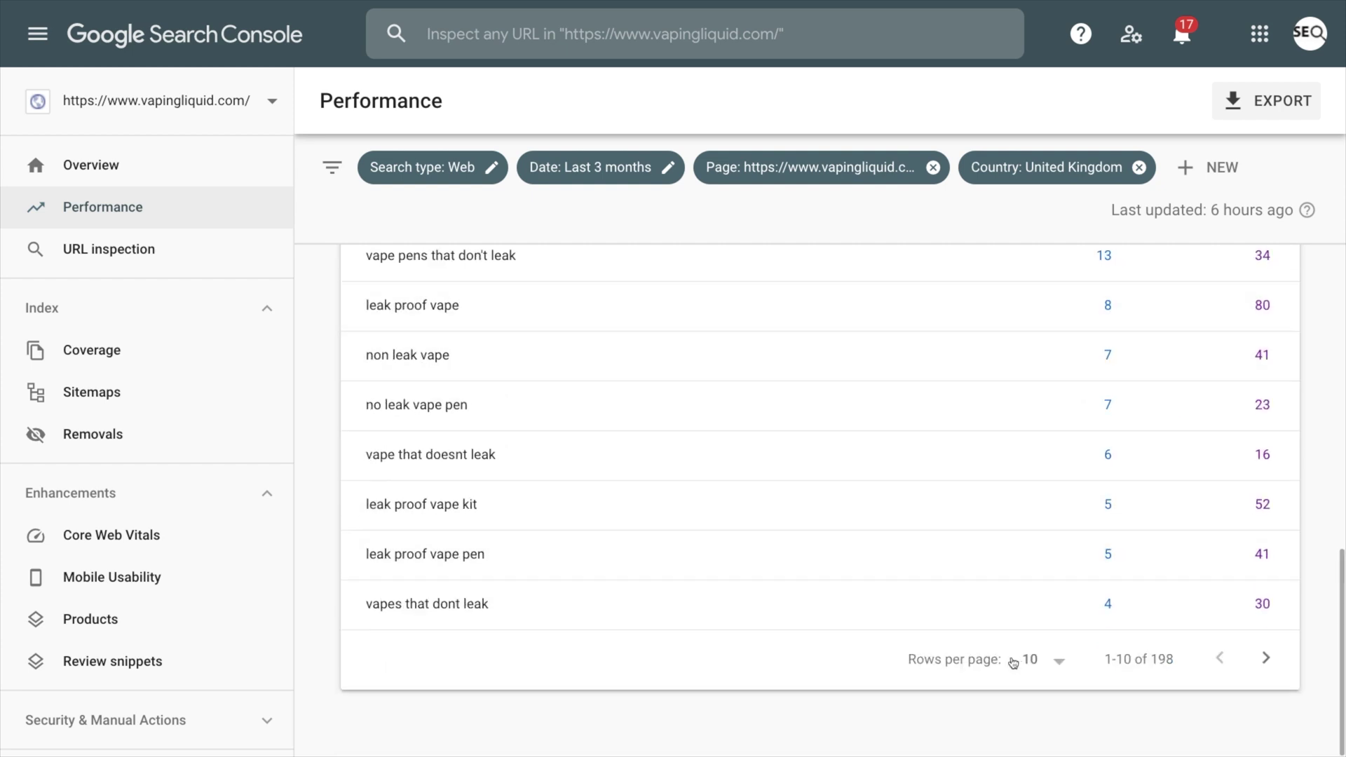
Step: Display 25 query rows per page
left_click(1038, 663)
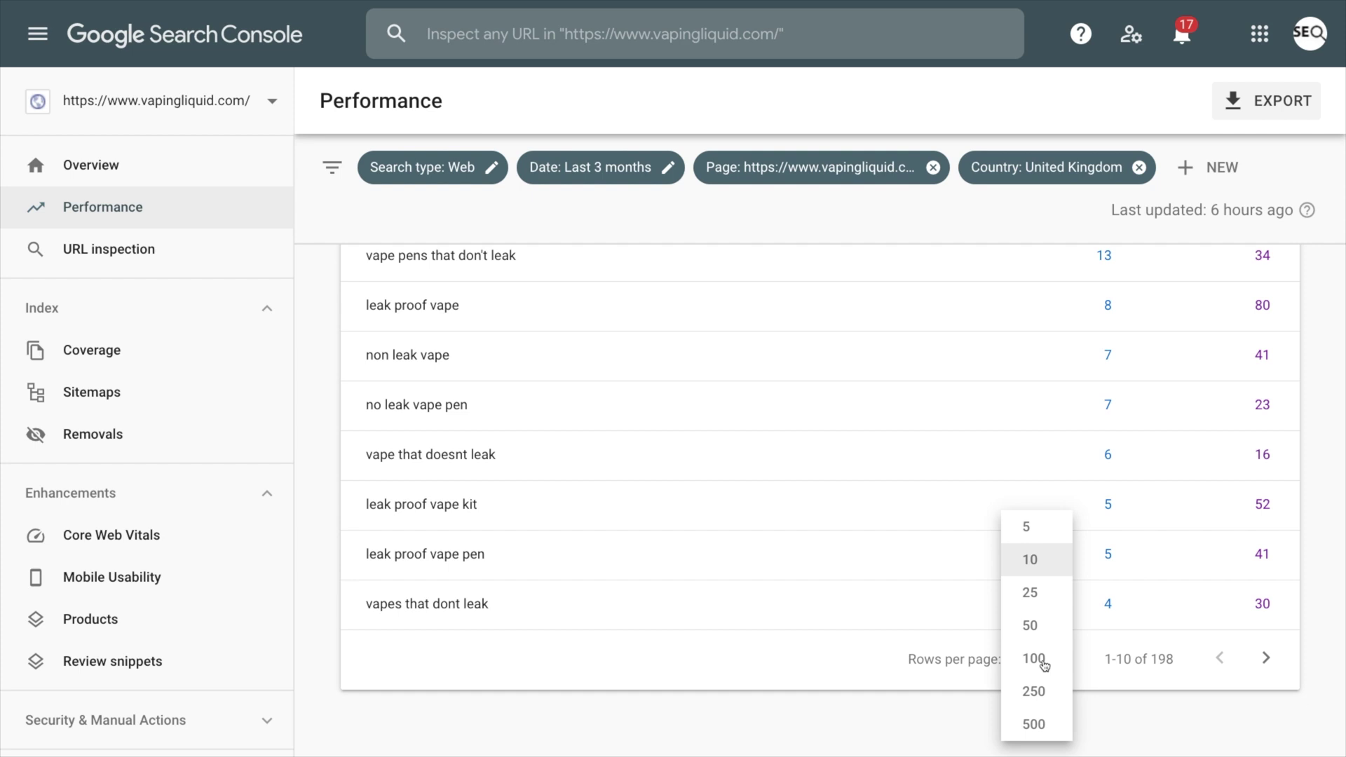
left_click(1038, 593)
scroll(1039, 594, "up", 15)
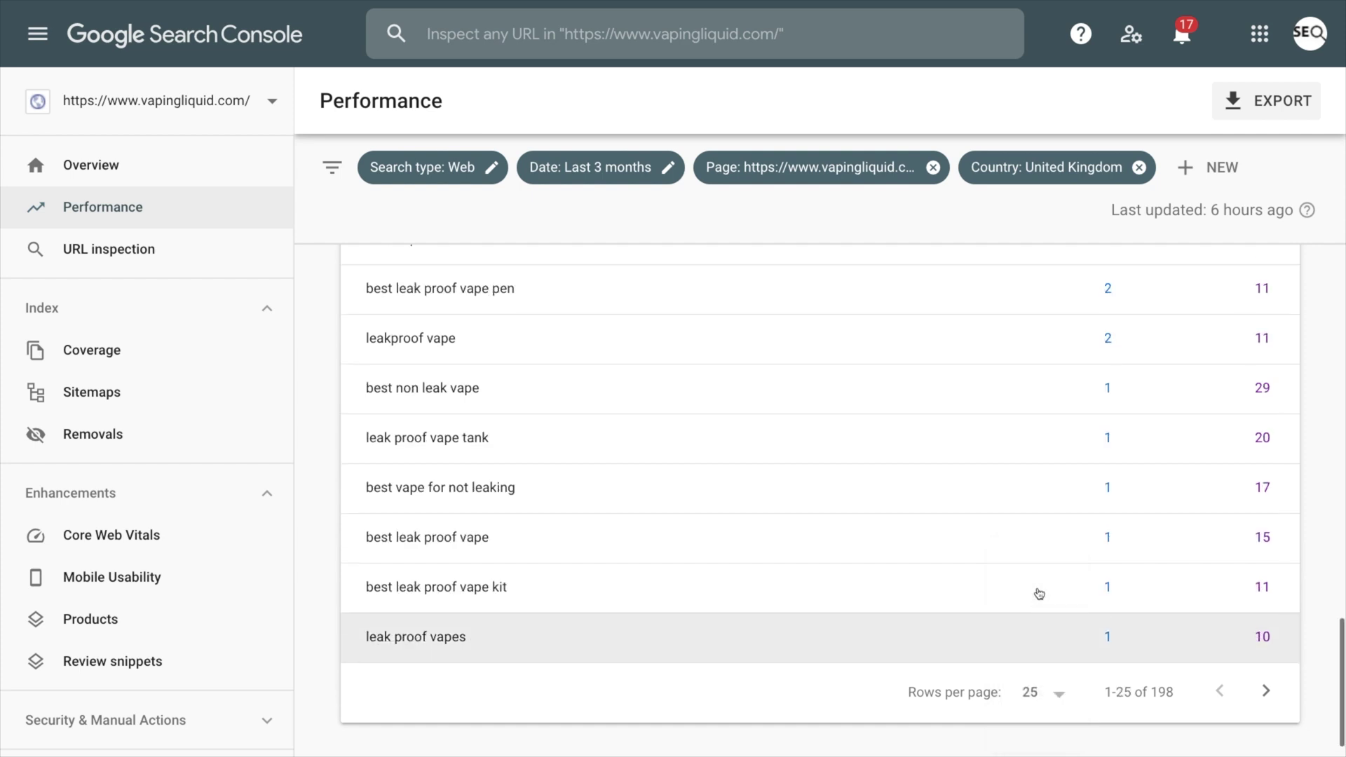
scroll(1040, 594, "up", 8)
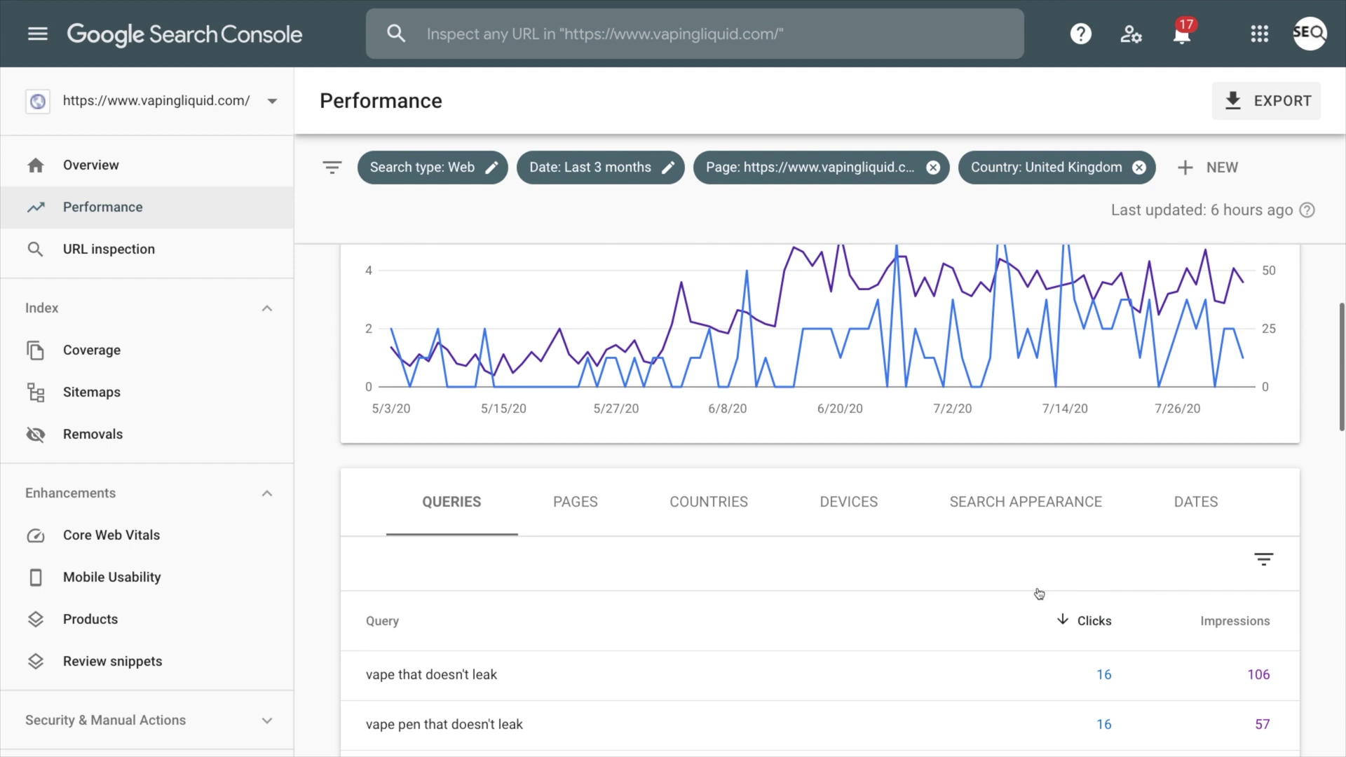
scroll(1040, 594, "down", 4)
scroll(1039, 593, "up", 5)
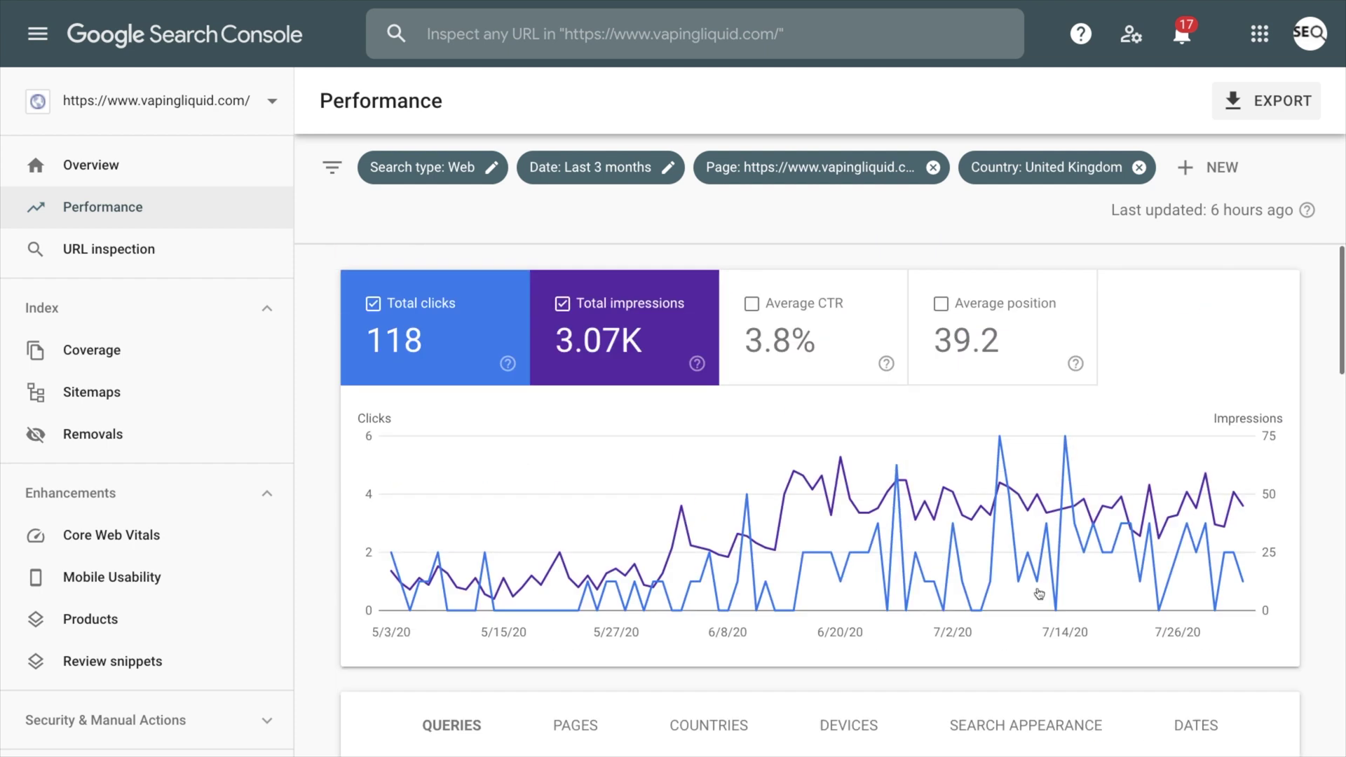
Step: Export the joytech page's filtered query report to a new Google Sheets spreadsheet
left_click(1278, 105)
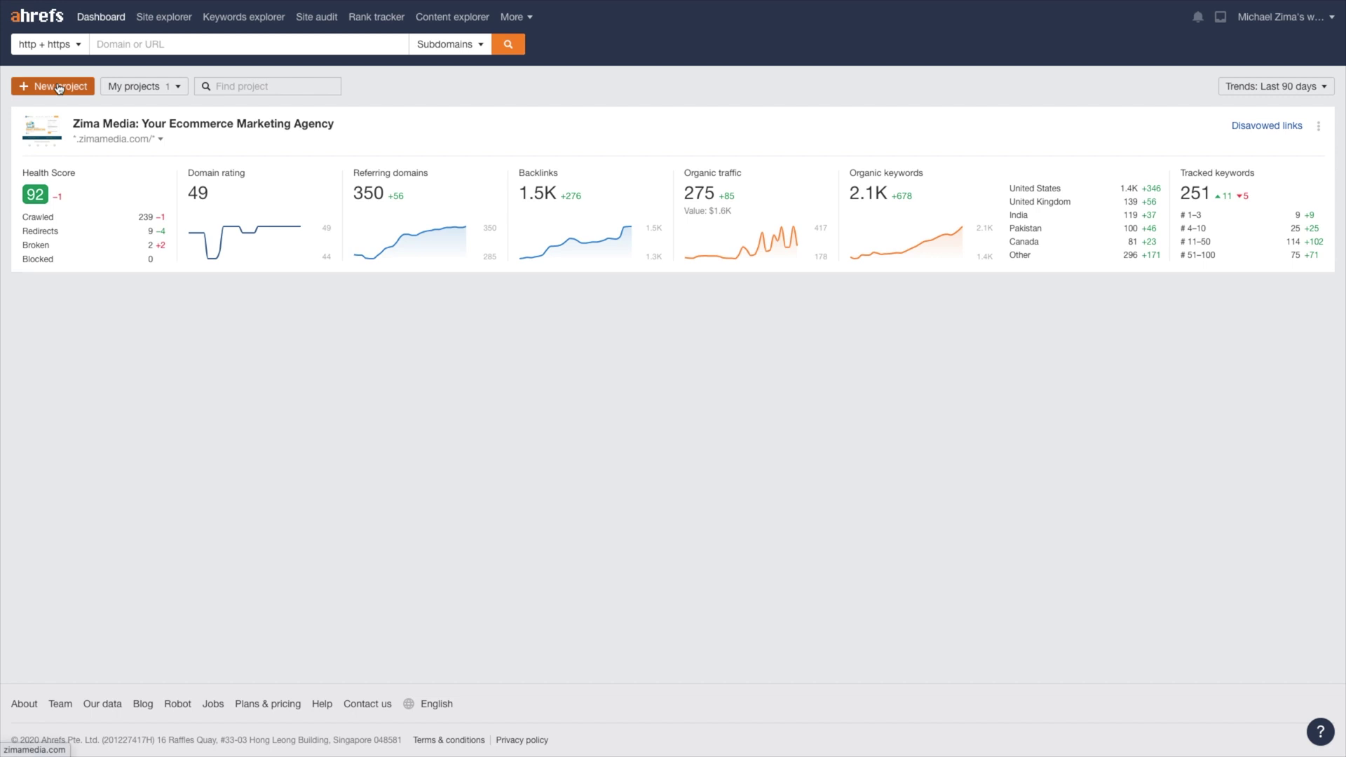
left_click(43, 87)
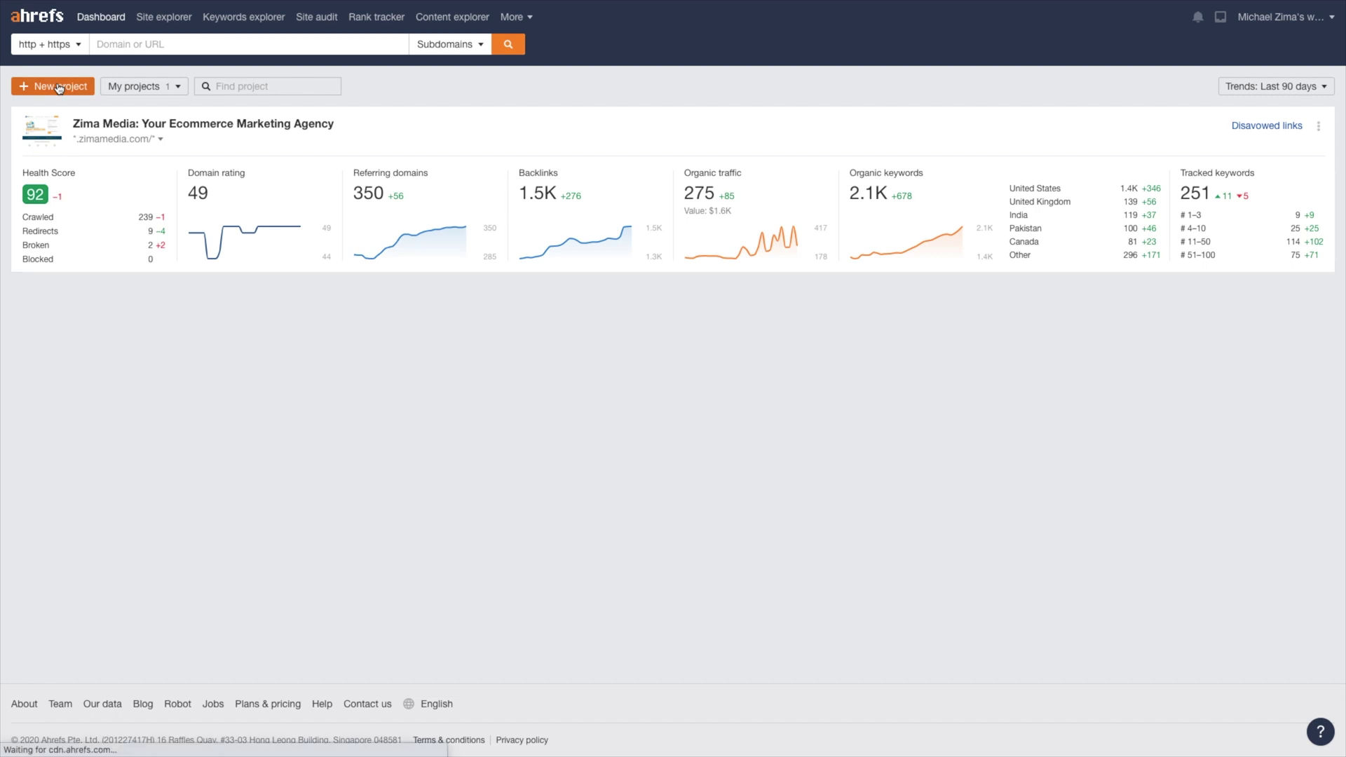
type("https://www.vapingliquid.com")
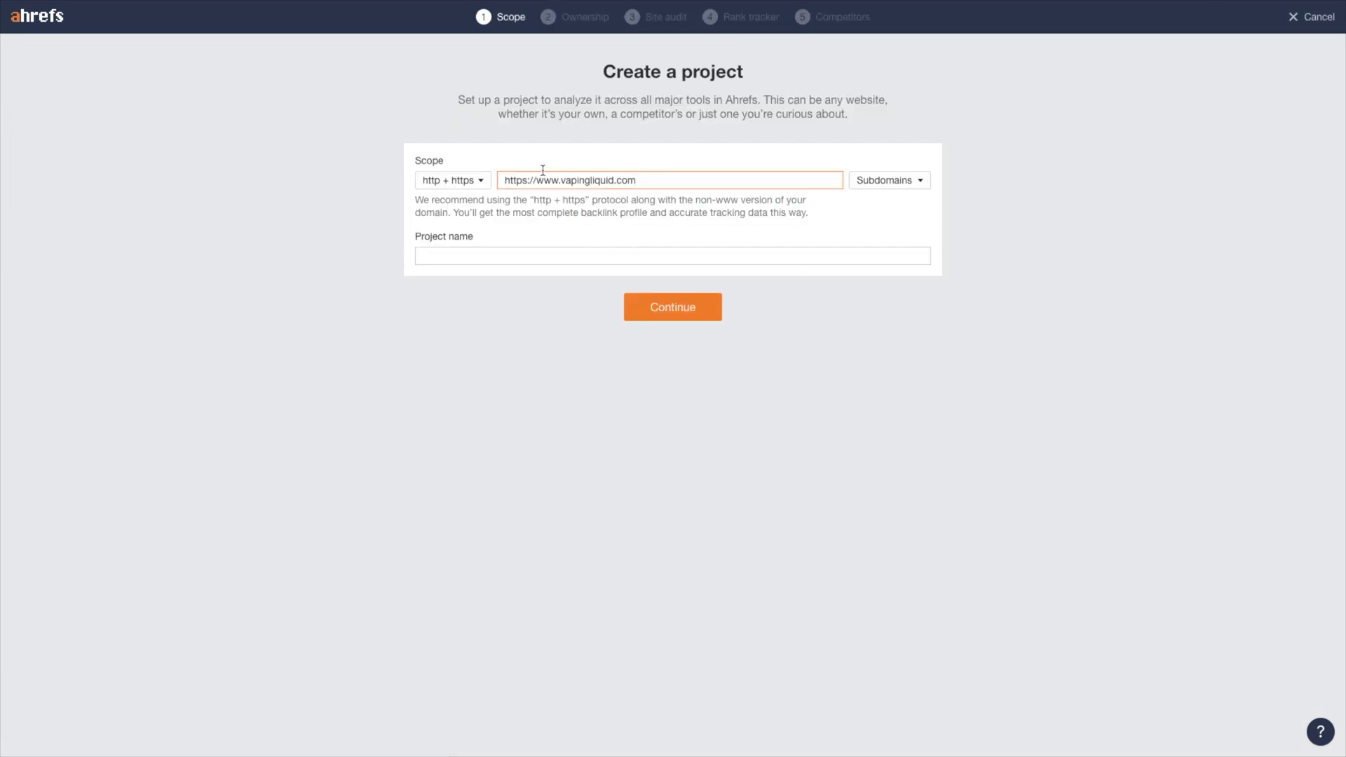
left_click_drag(536, 181, 480, 182)
key("BackSpace")
left_click(452, 273)
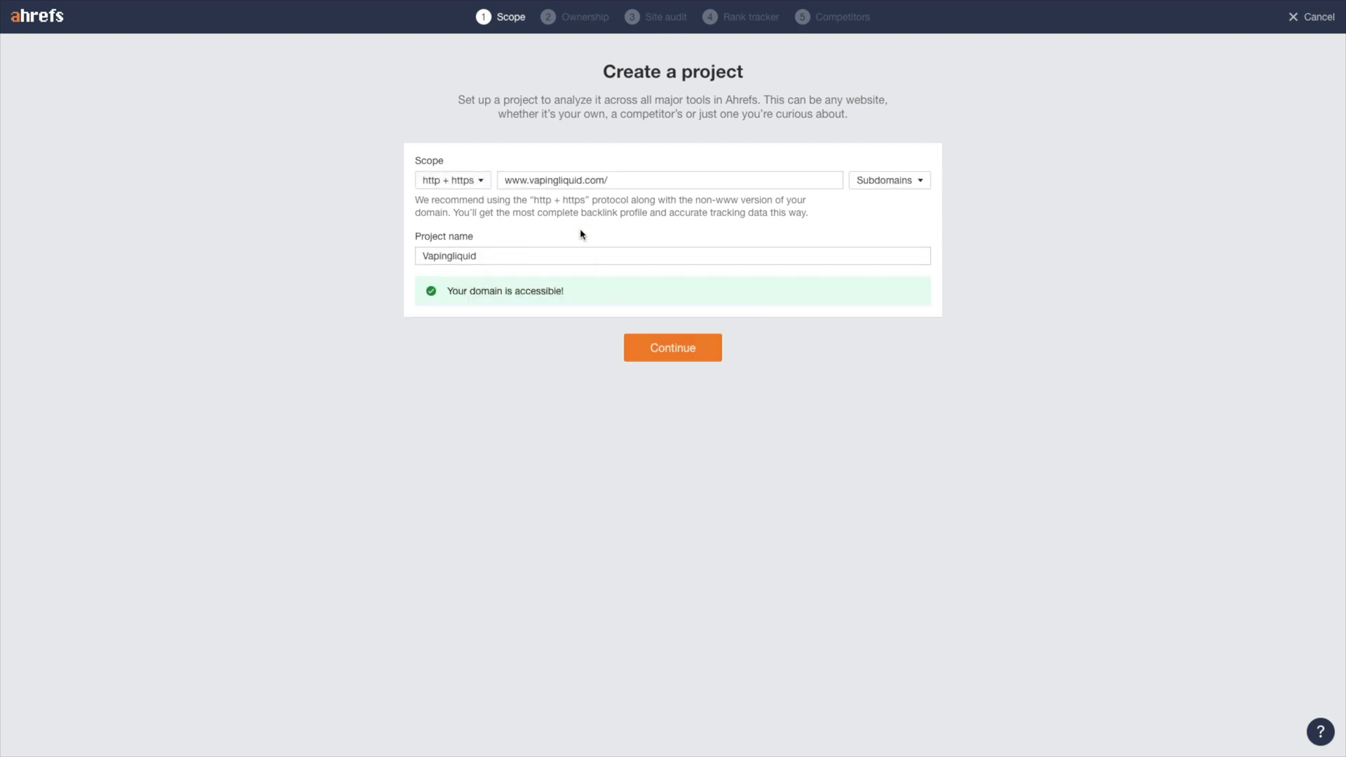
left_click(455, 256)
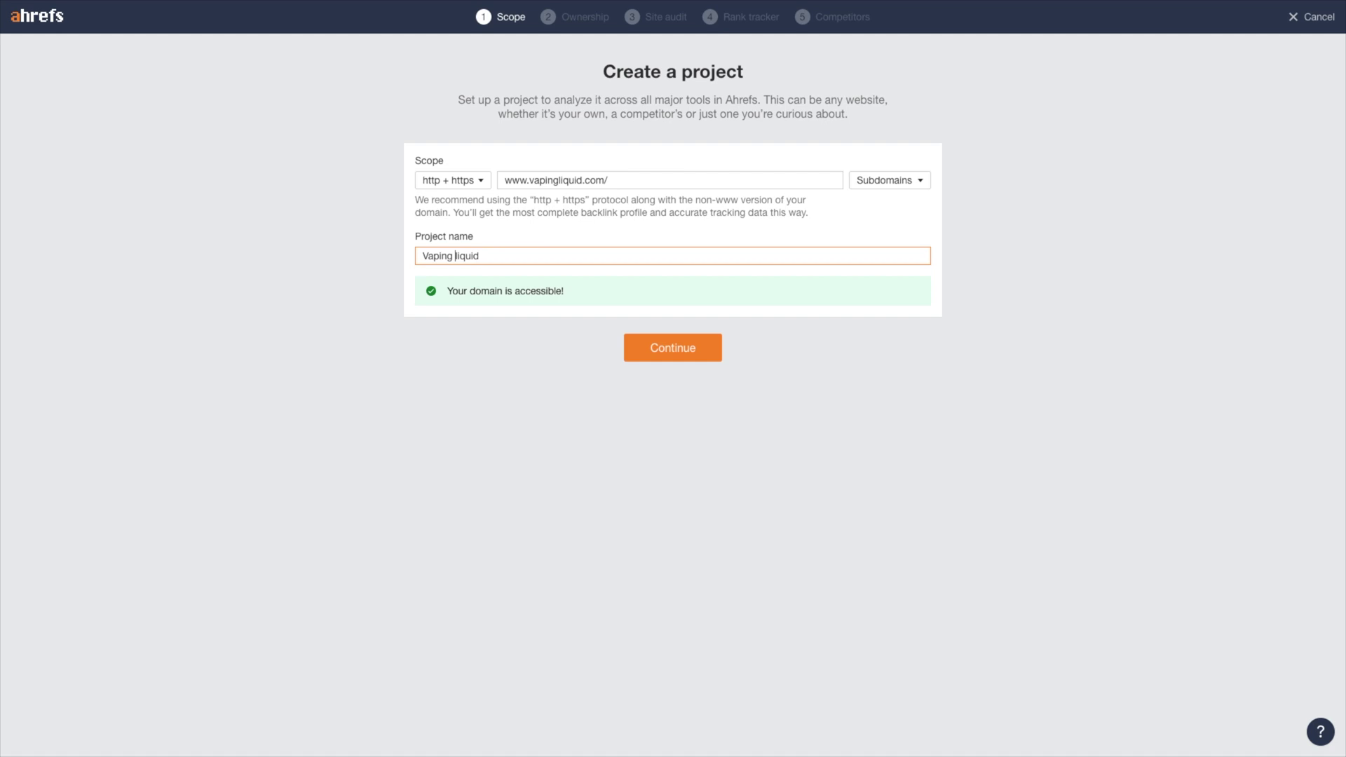
key("Delete")
type("L")
left_click(649, 349)
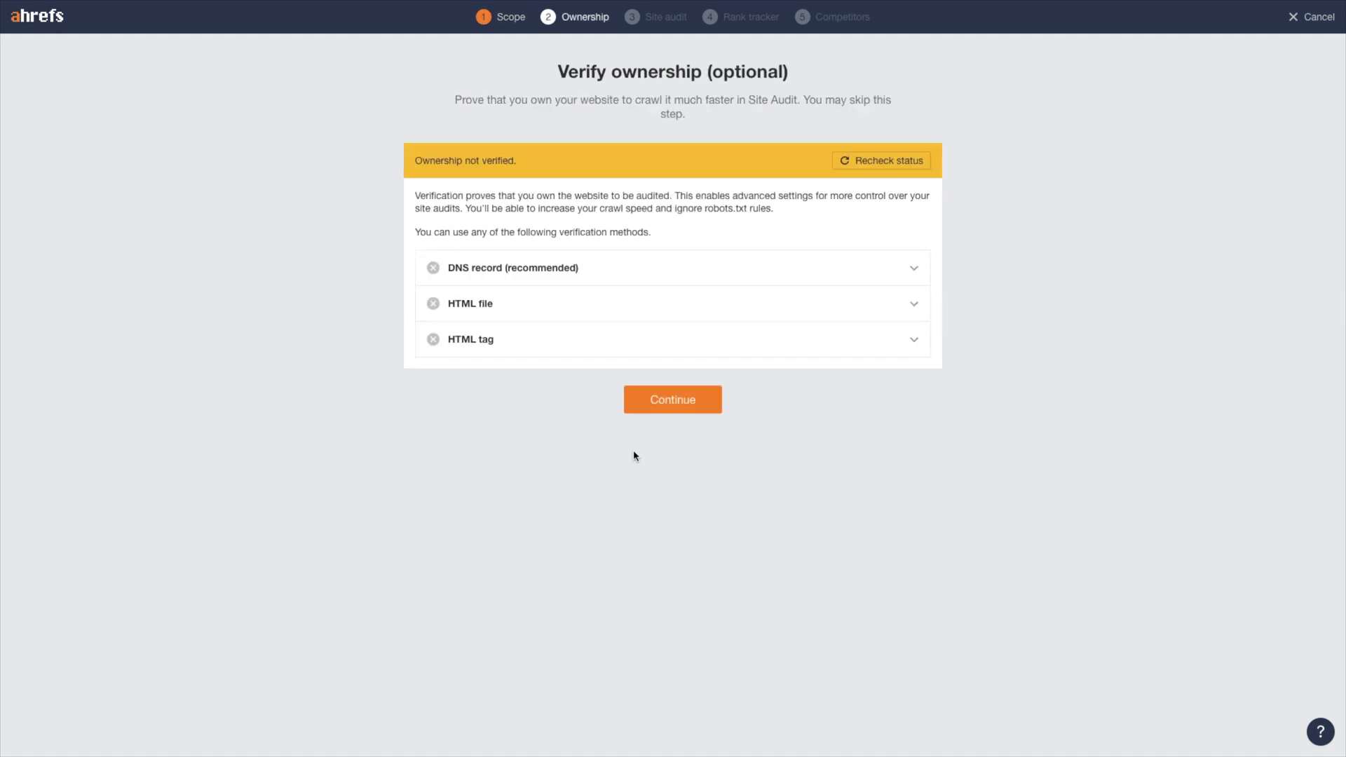
Step: Skip ownership verification, disable first and scheduled crawls, and reach keyword tracking
left_click(700, 410)
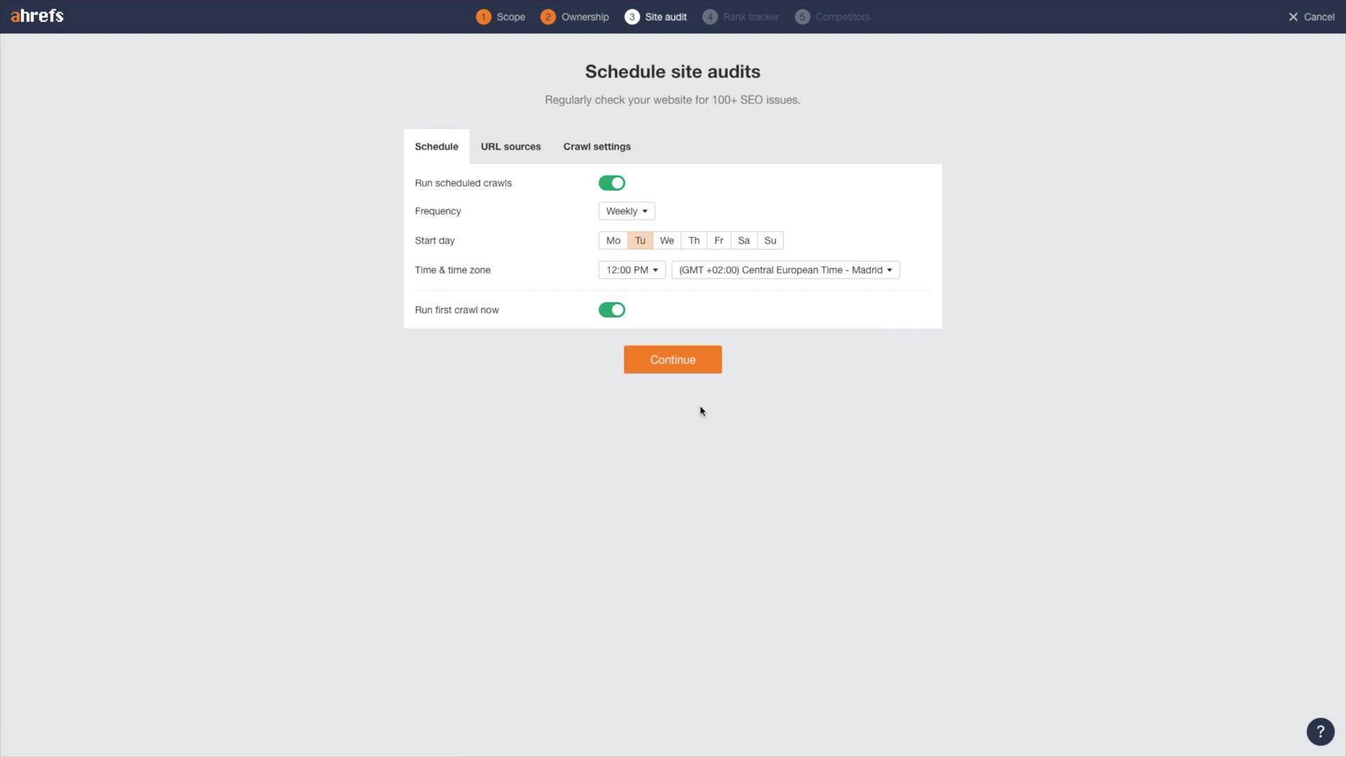
left_click(613, 311)
left_click(616, 183)
left_click(642, 366)
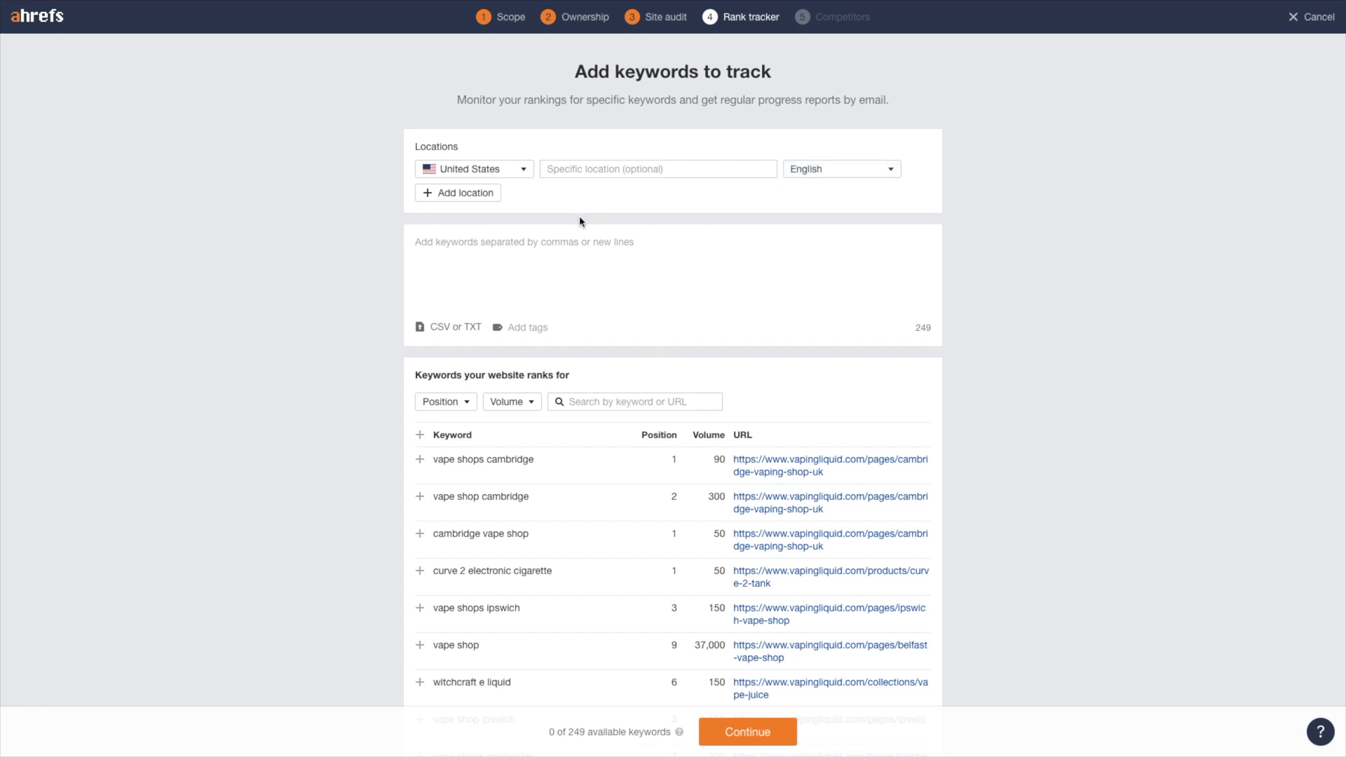
Step: Pick United Kingdom as the tracking location after searching 'unite'
left_click(492, 174)
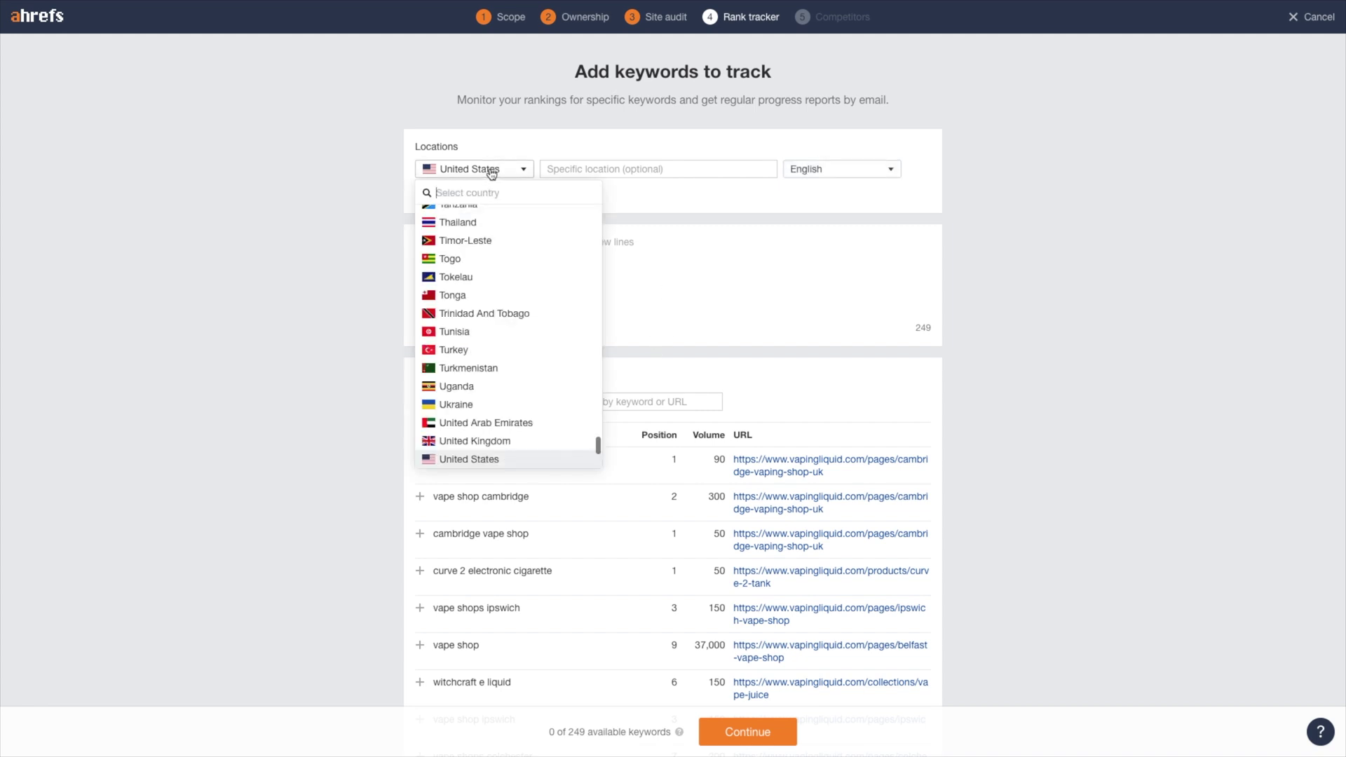
type("united")
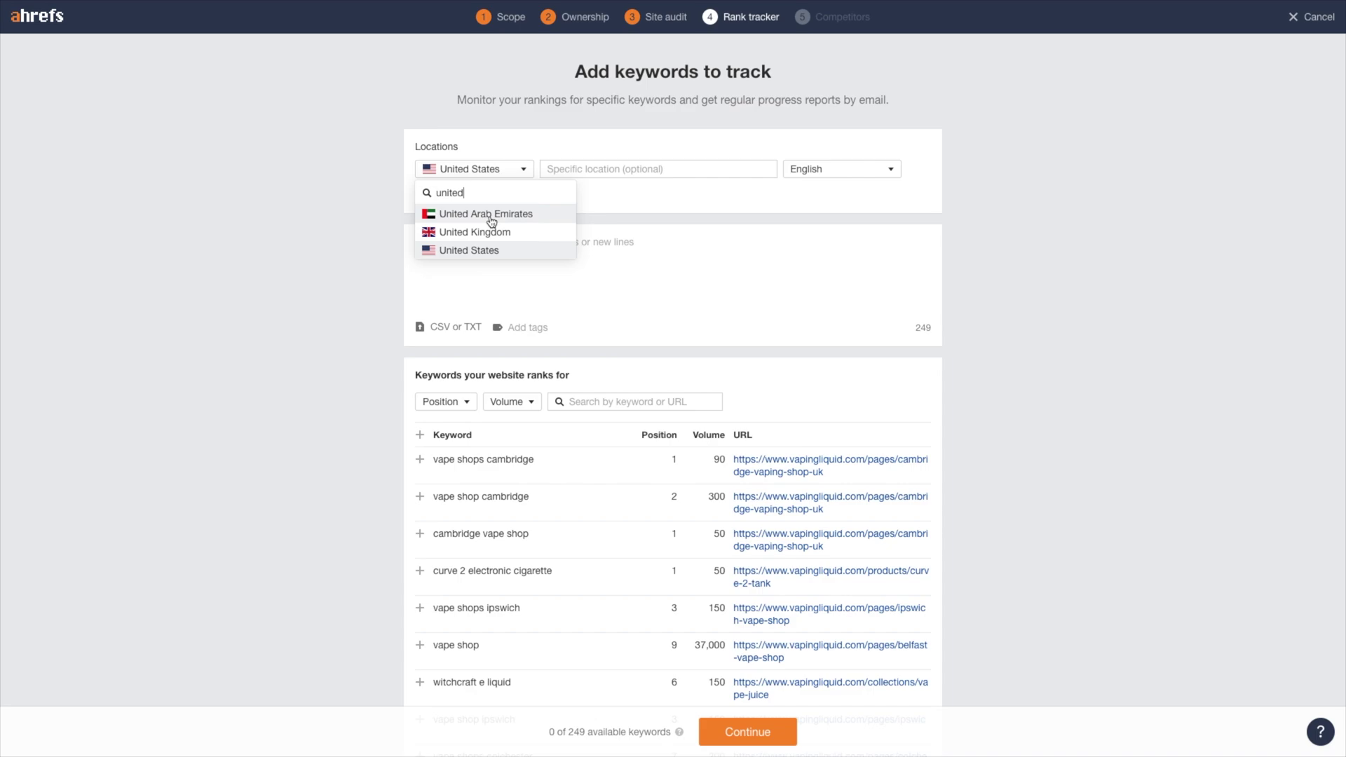
left_click(491, 233)
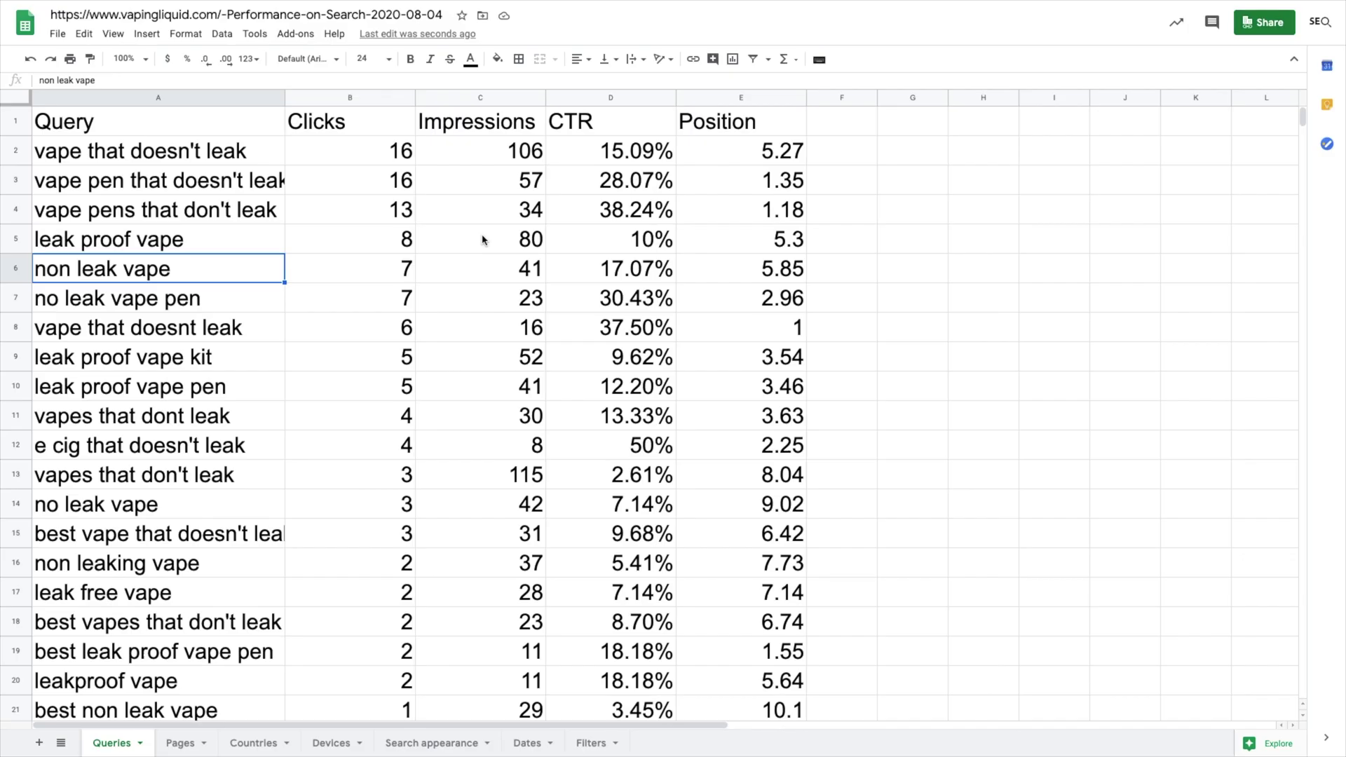
Step: Select query cells A2 through A21 on the Queries sheet and copy them
left_click(219, 150)
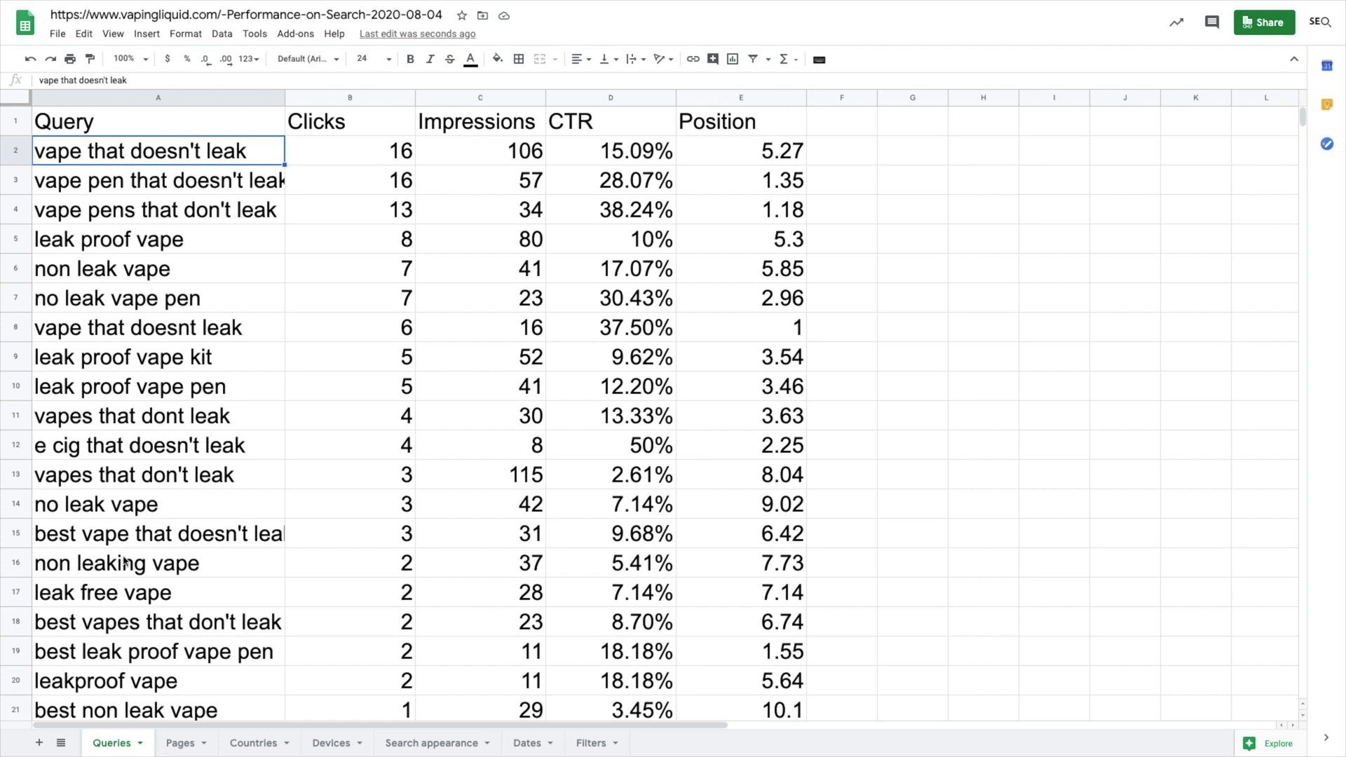
left_click(90, 712, "shift")
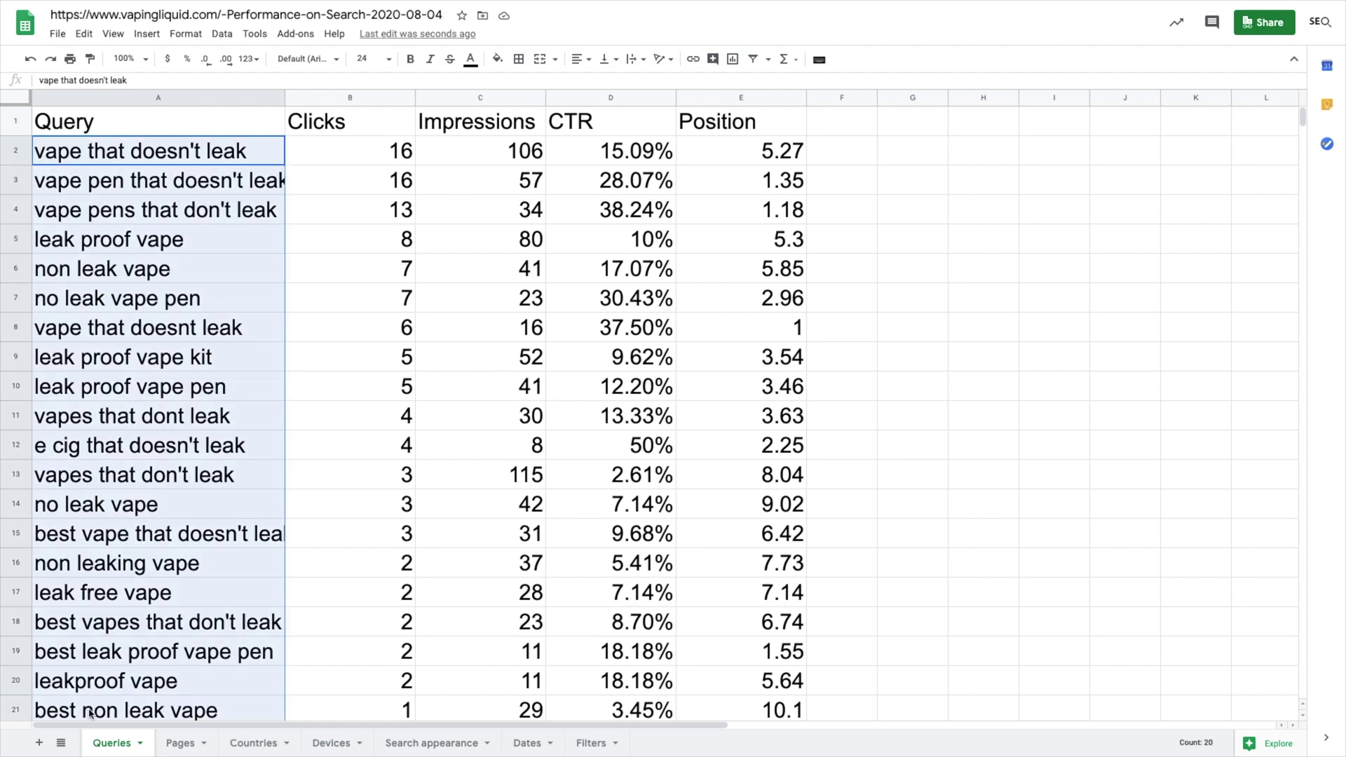
scroll(330, 667, "down", 2)
scroll(330, 667, "up", 2)
Step: Paste the 20 copied queries into the Ahrefs keywords box
key("ctrl+Tab")
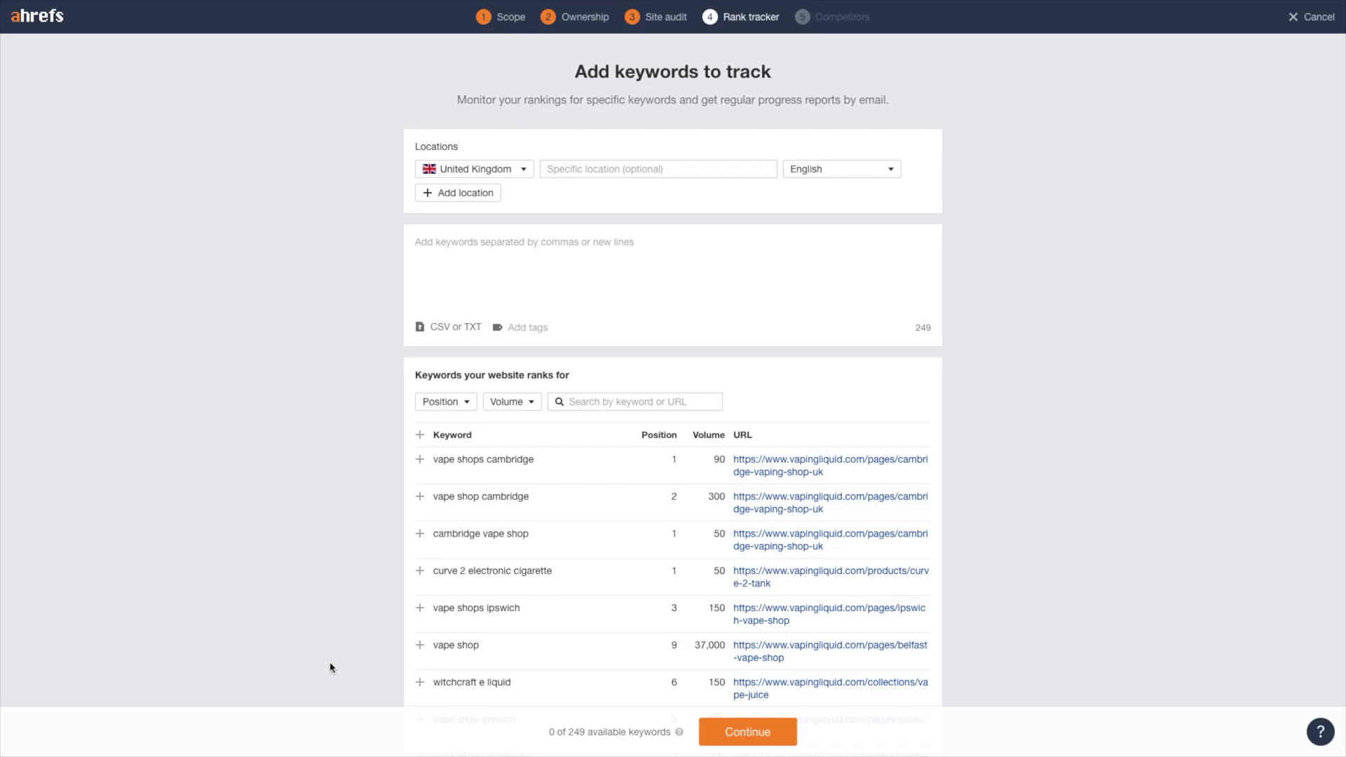
left_click(532, 255)
key("ctrl+v")
scroll(908, 470, "down", 2)
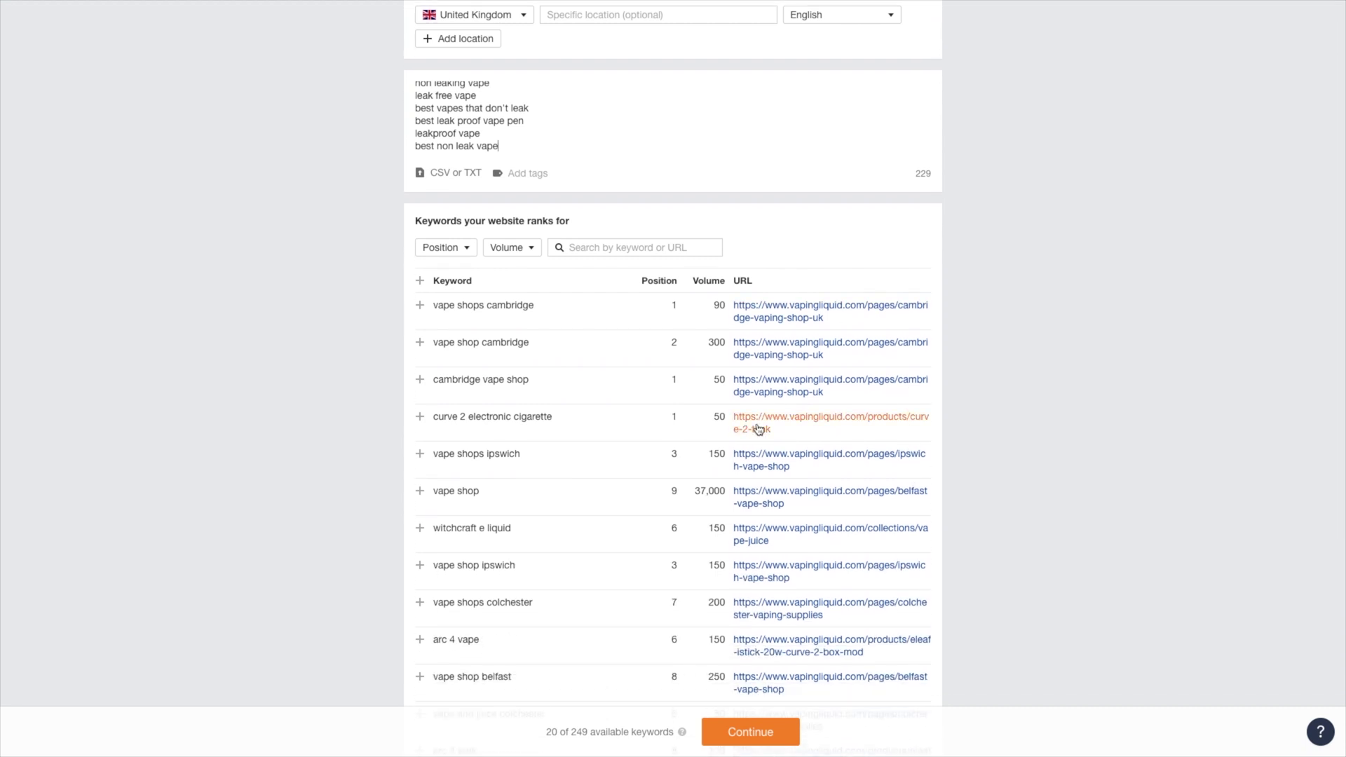
scroll(759, 429, "down", 2)
scroll(760, 430, "down", 2)
scroll(761, 429, "up", 5)
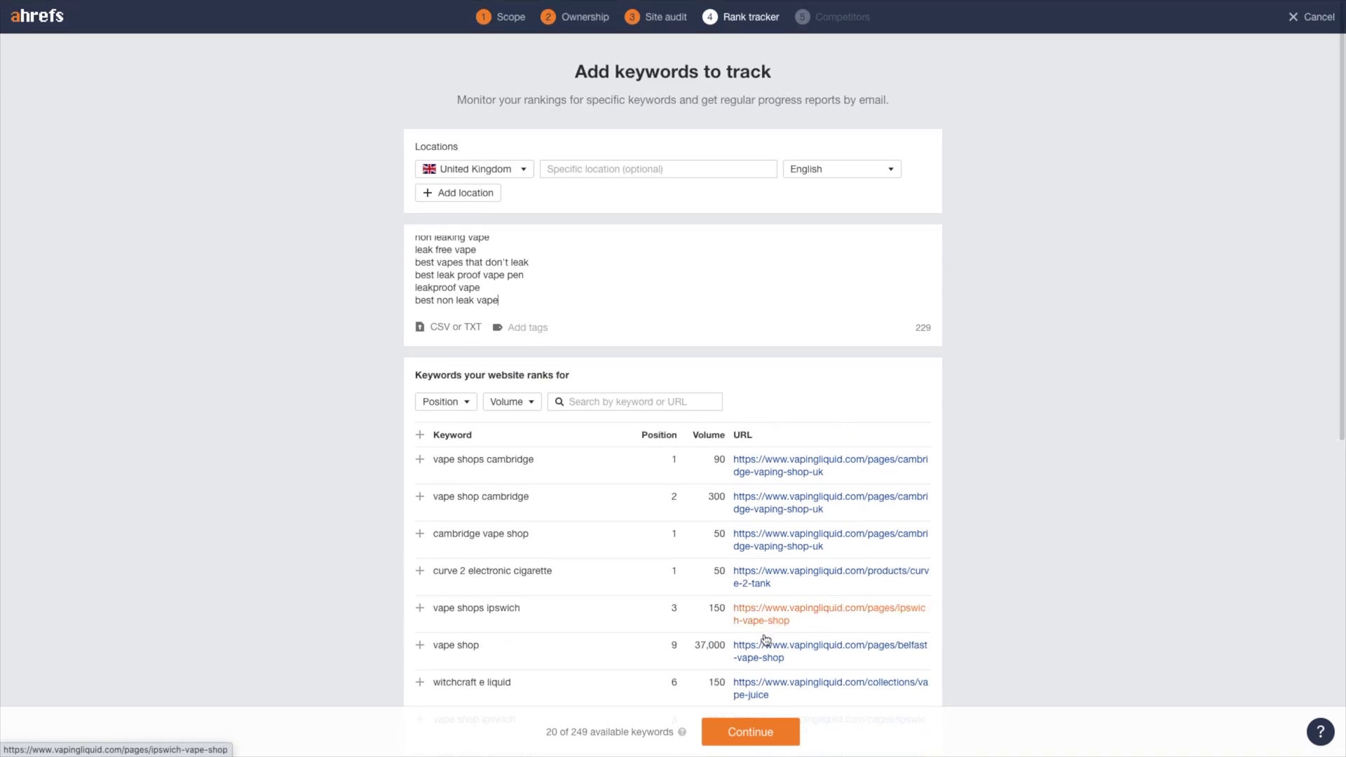
scroll(707, 472, "down", 1)
scroll(610, 235, "up", 1)
left_click(490, 305)
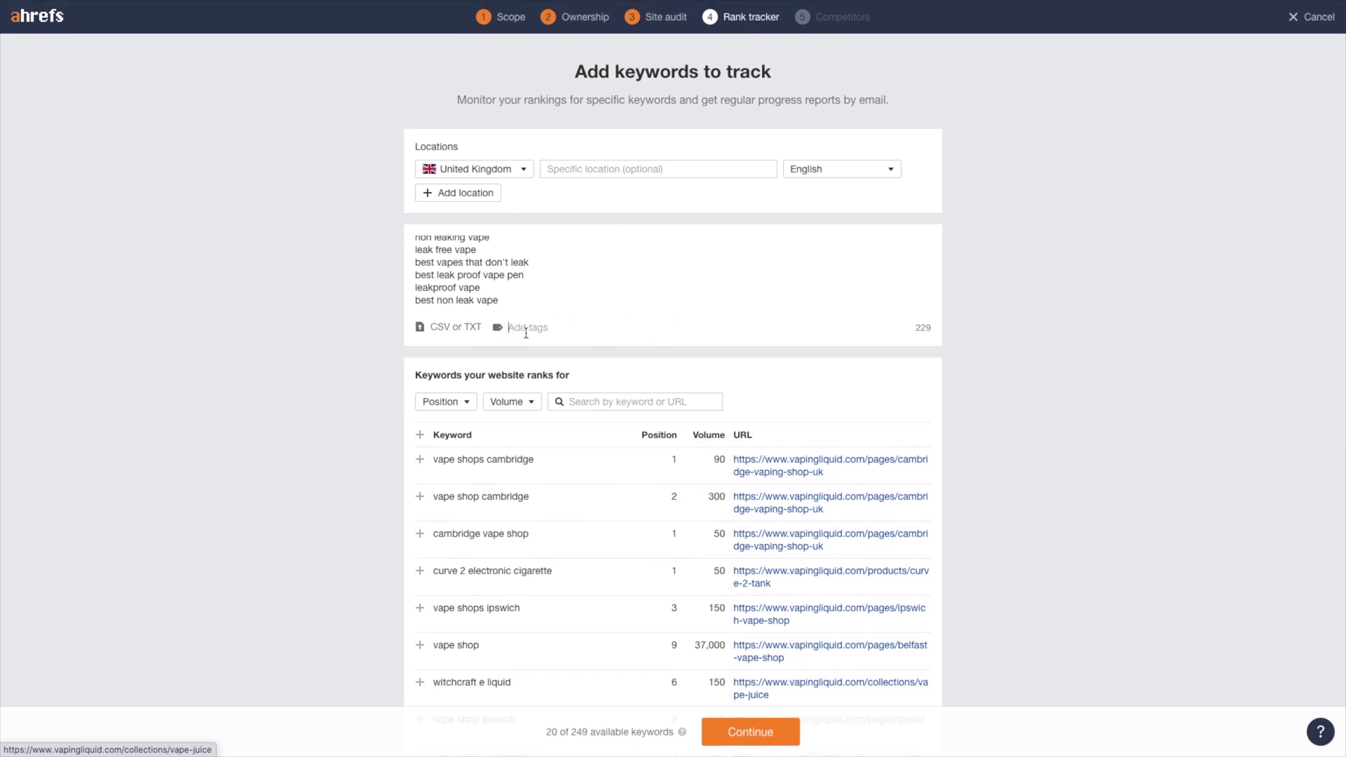
Step: Tag the pasted keywords Product > Joytech and continue to the competitors step
left_click(526, 331)
type("Product > Joytech")
left_click(749, 736)
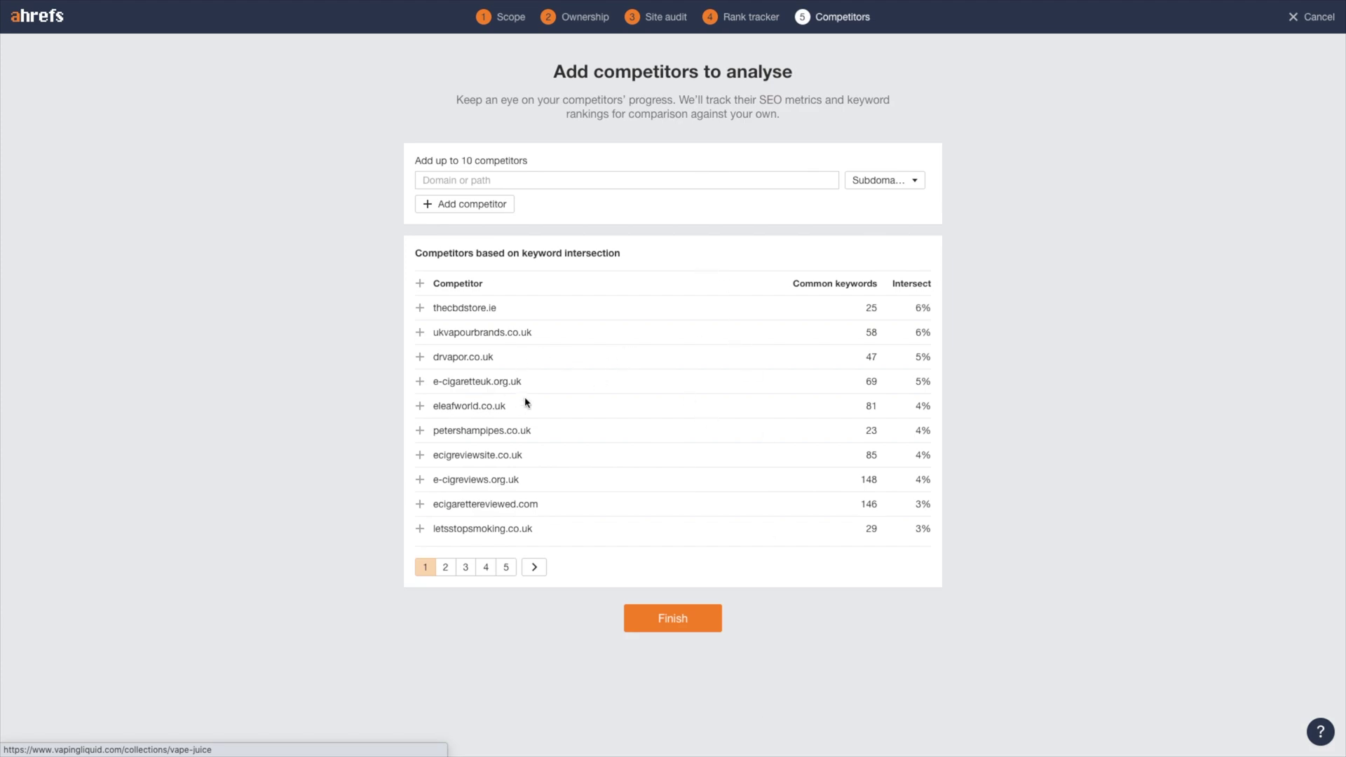
Step: Finish the Ahrefs project setup with no competitors added
left_click(655, 622)
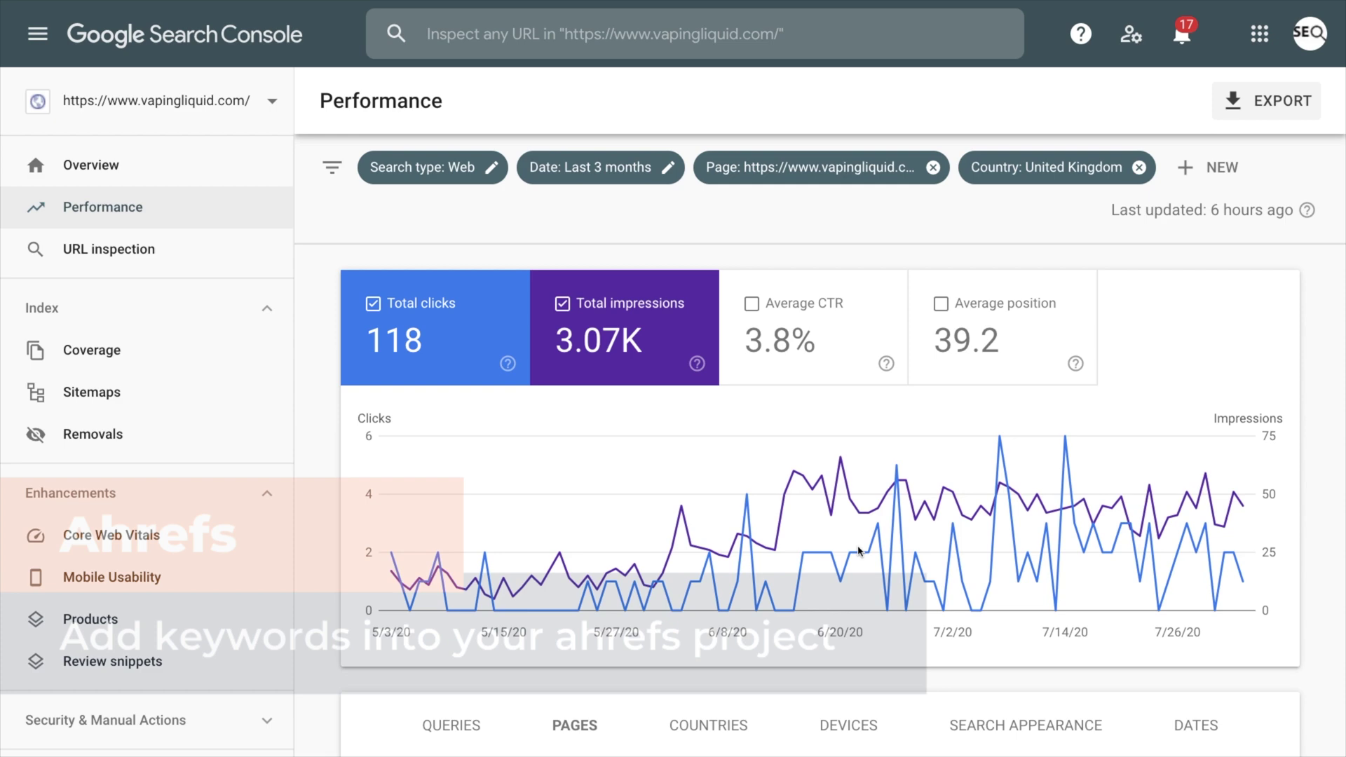
Step: Remove the joytech page filter and sort the UK Pages table by impressions
scroll(861, 550, "down", 4)
scroll(860, 551, "down", 2)
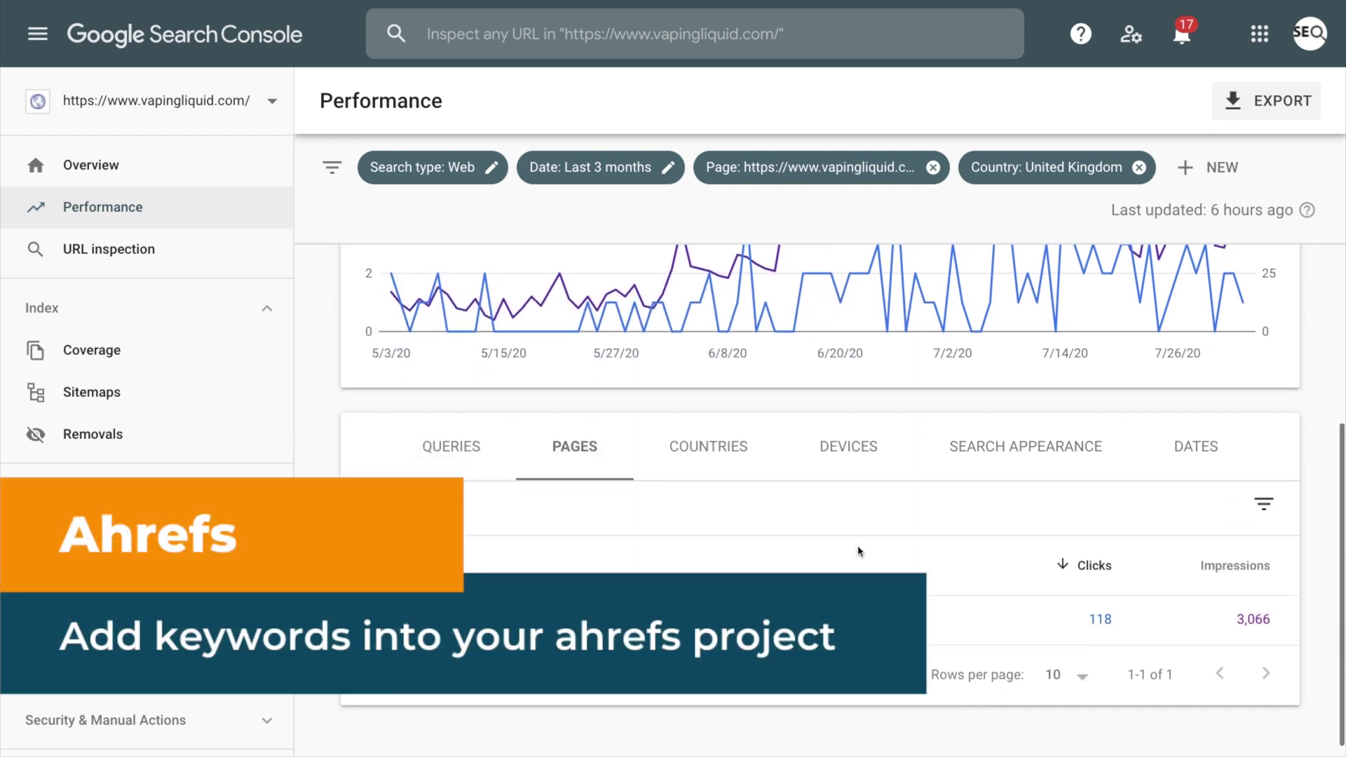
scroll(860, 551, "up", 5)
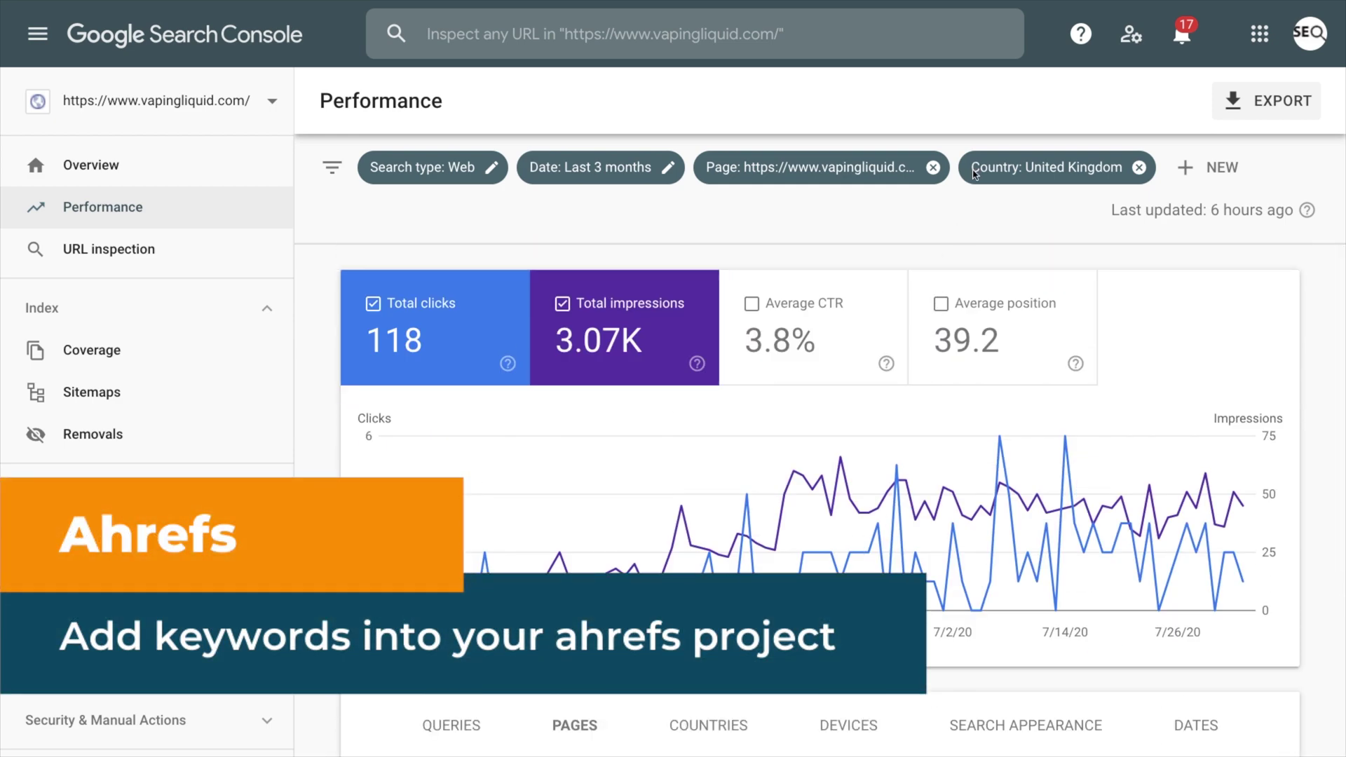
left_click(933, 168)
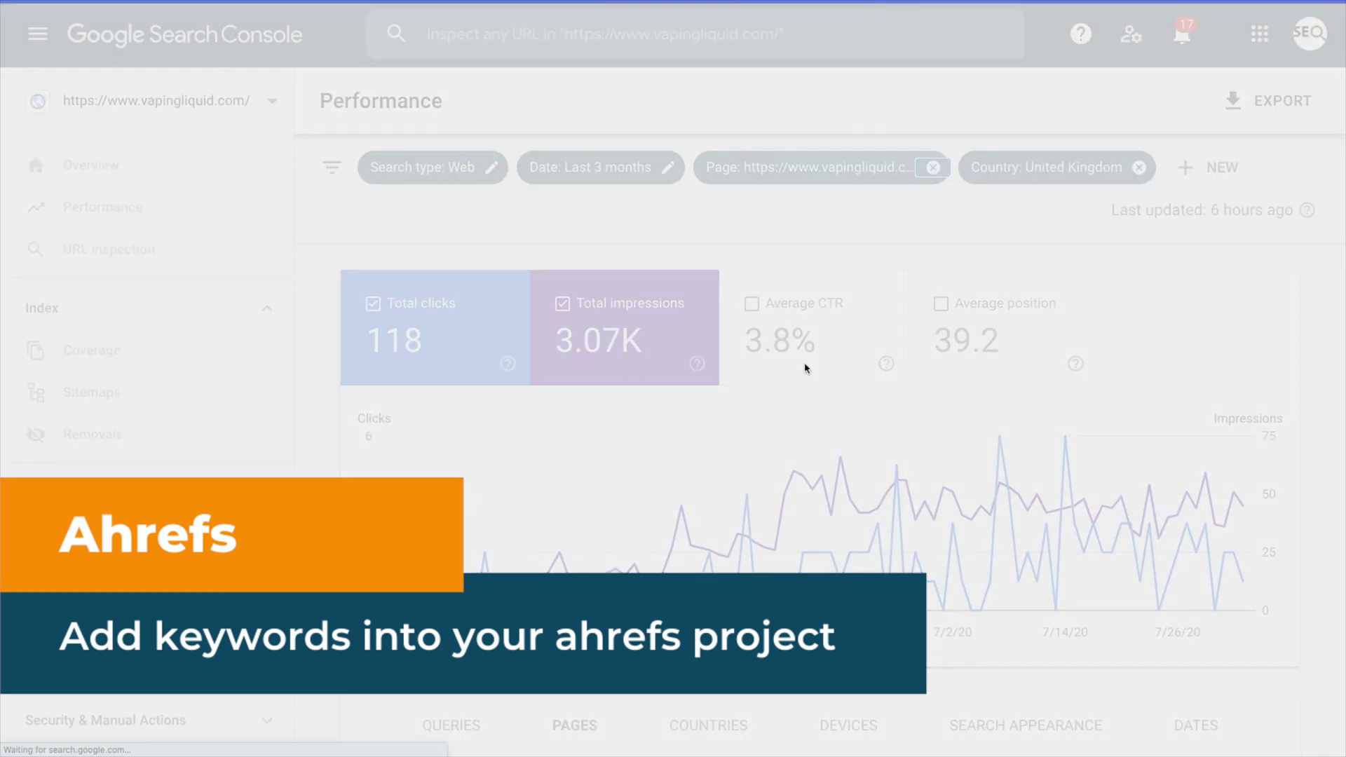
scroll(766, 452, "down", 6)
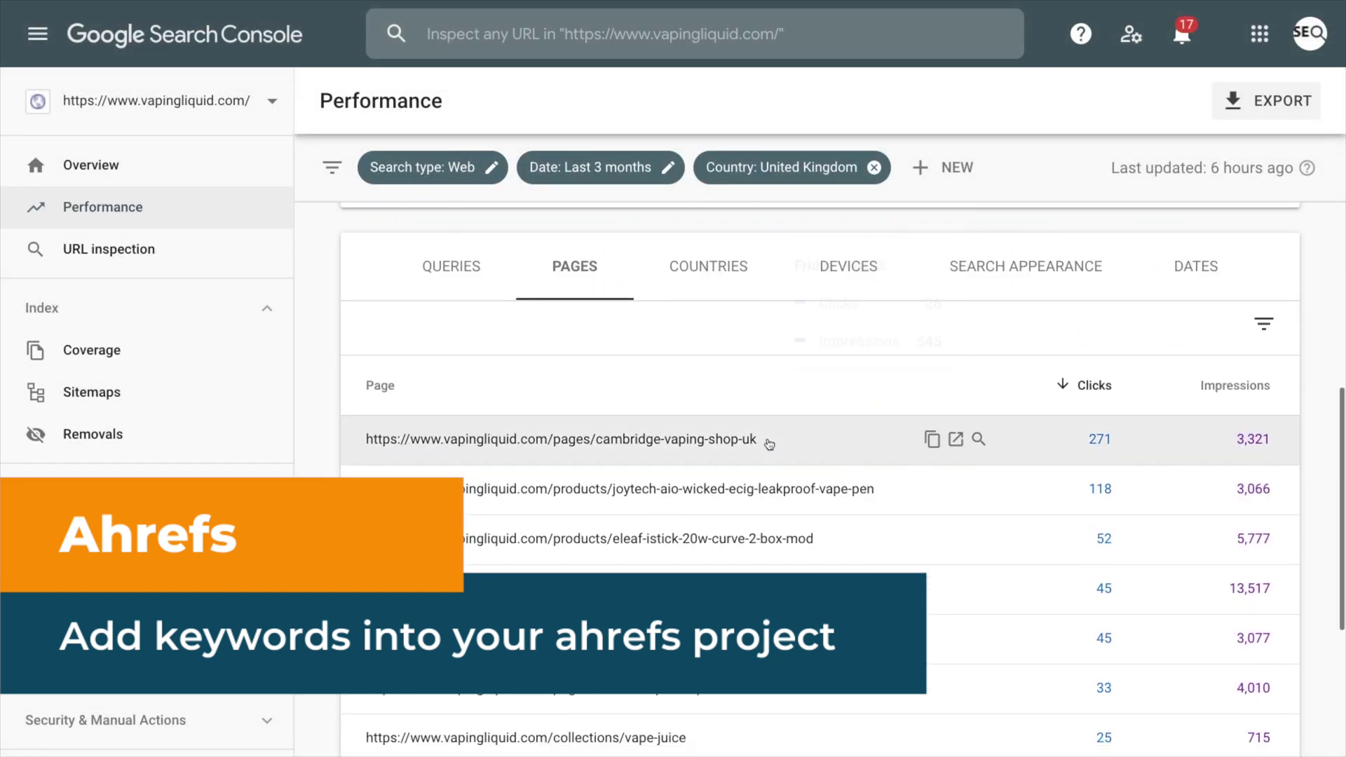
left_click(1212, 387)
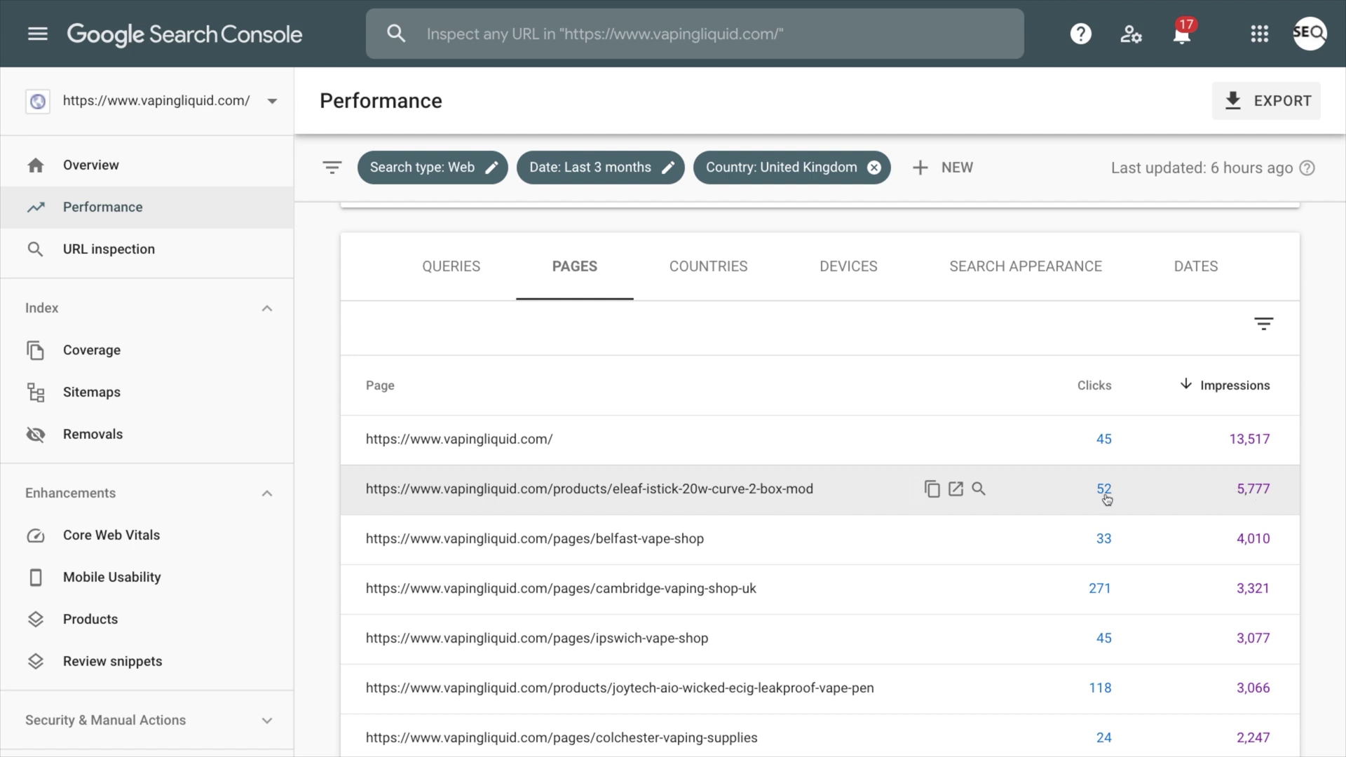
Step: Filter to the eleaf-istick-20w-curve-2-box-mod page and chart only Total impressions
left_click(851, 501)
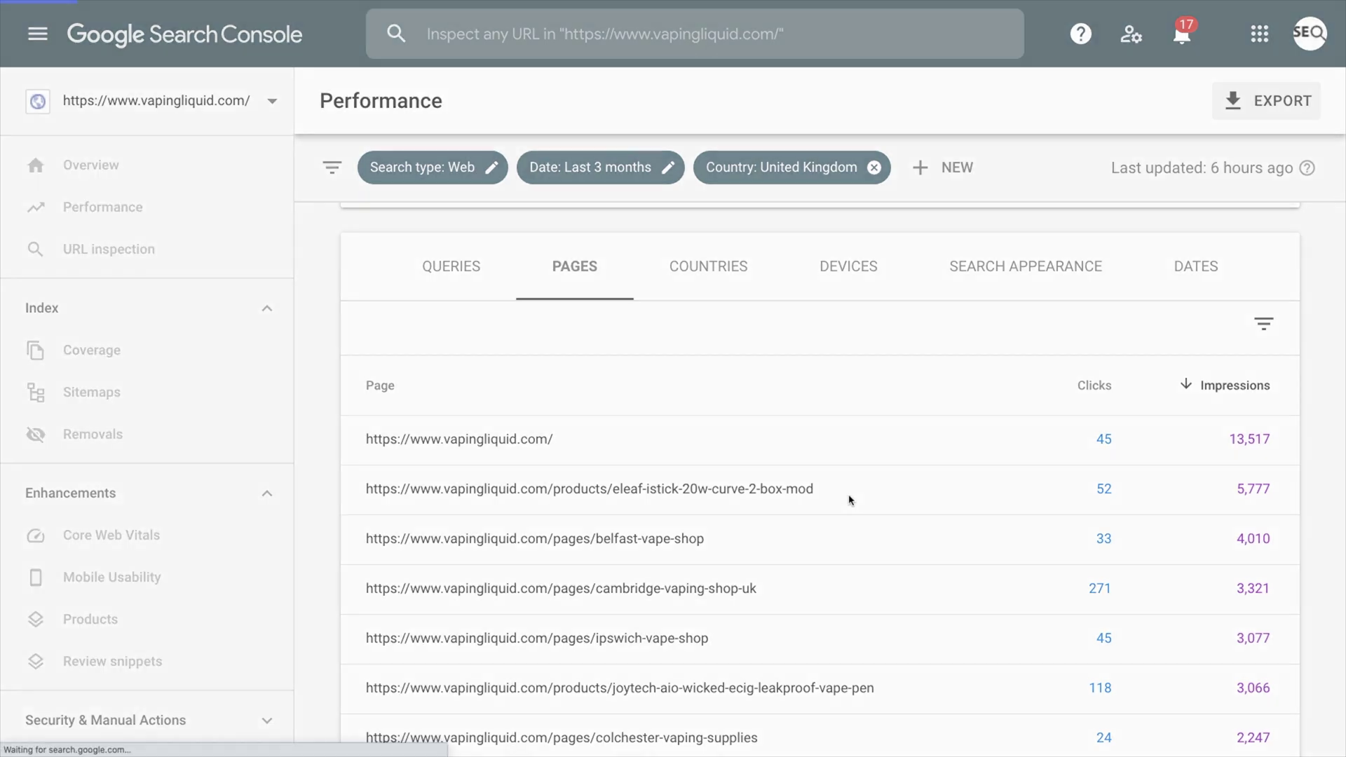
scroll(772, 499, "down", 1)
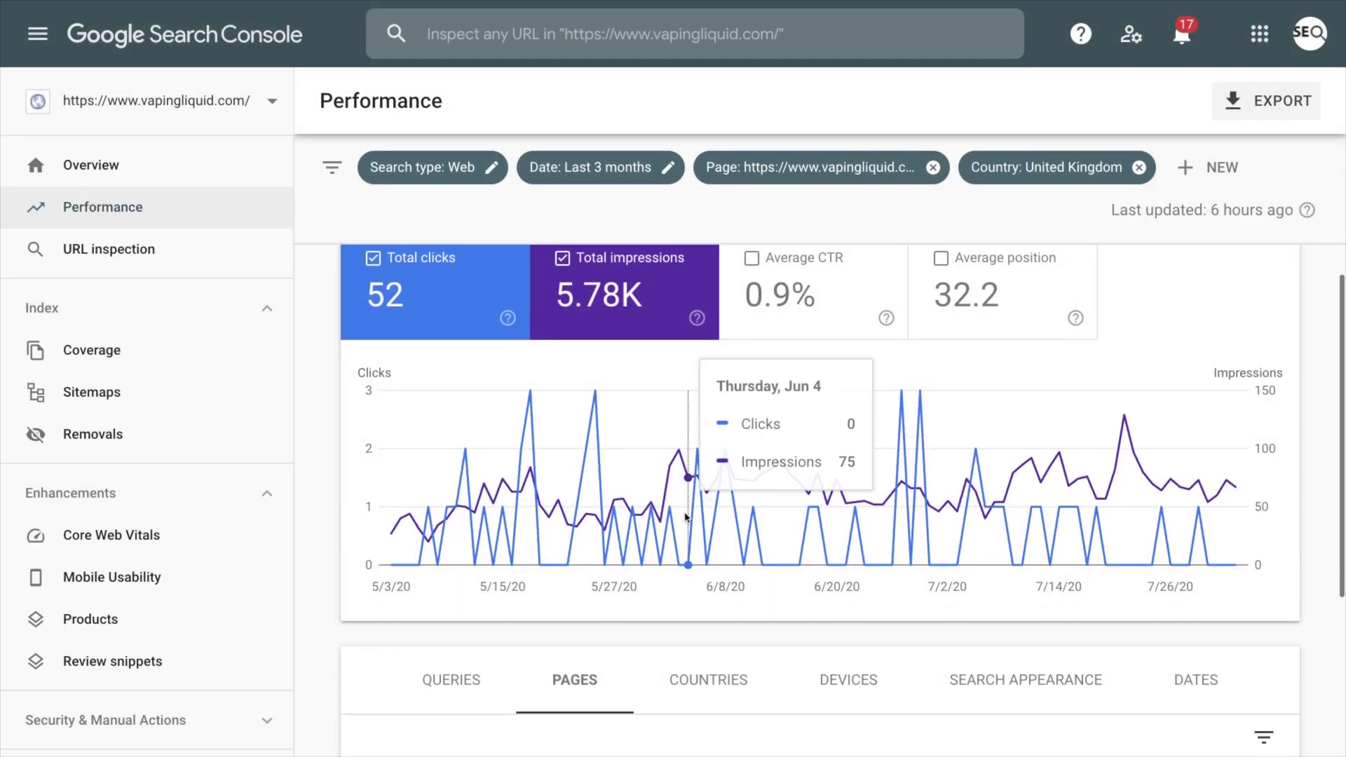
left_click(581, 306)
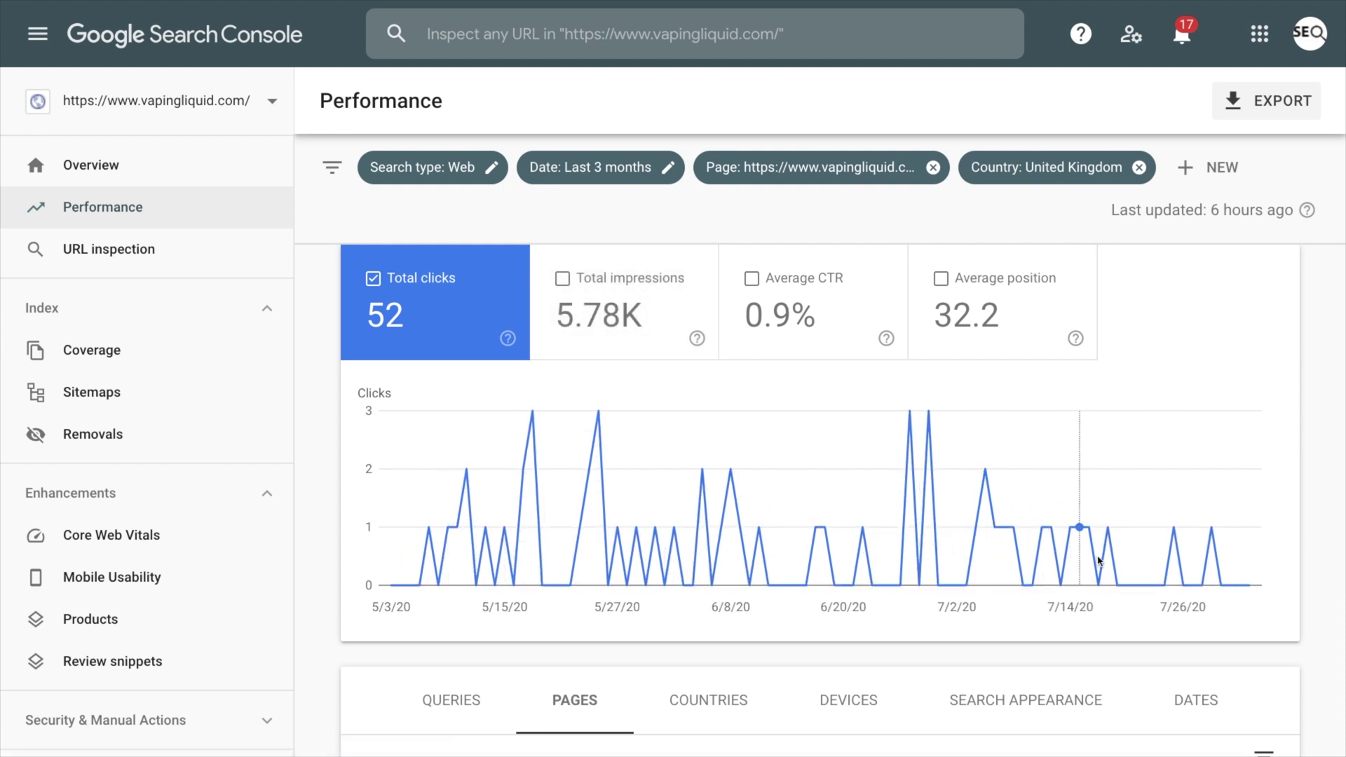
left_click(964, 330)
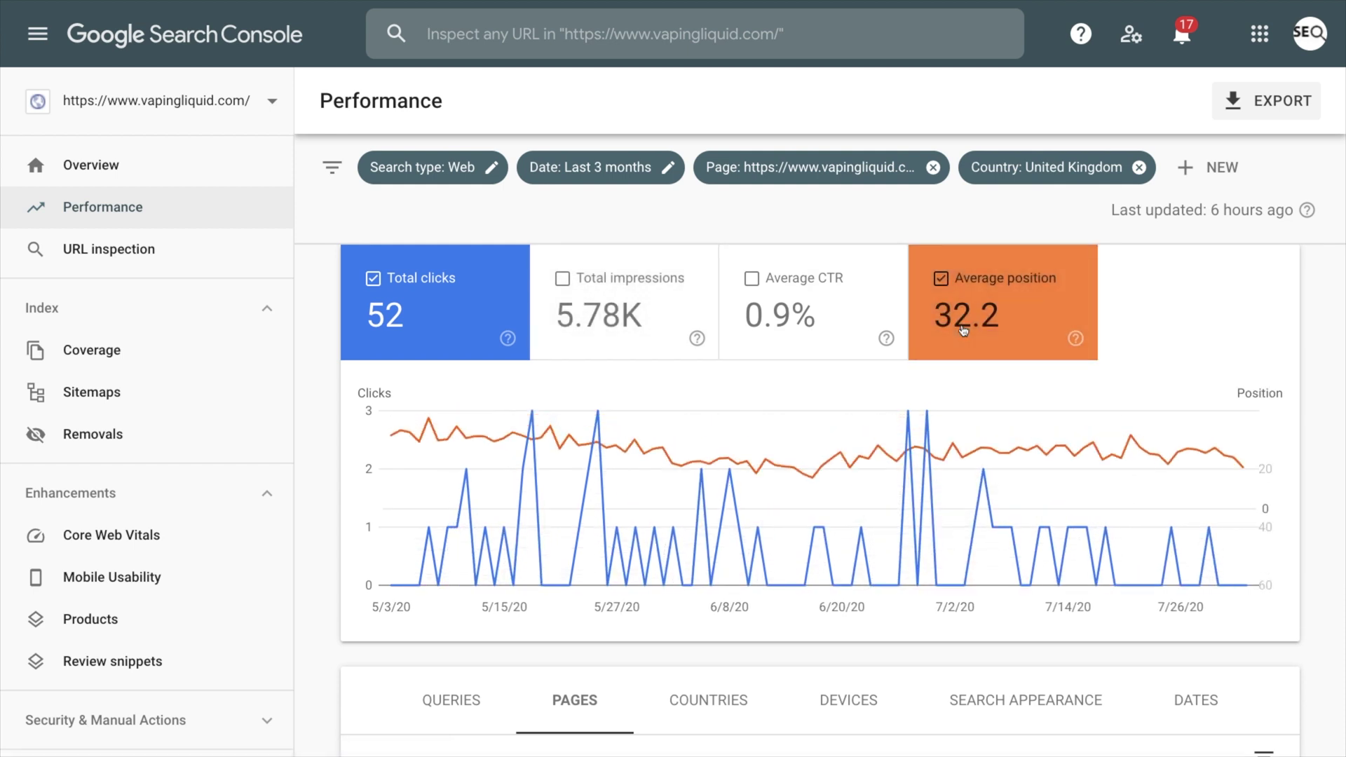
left_click(427, 308)
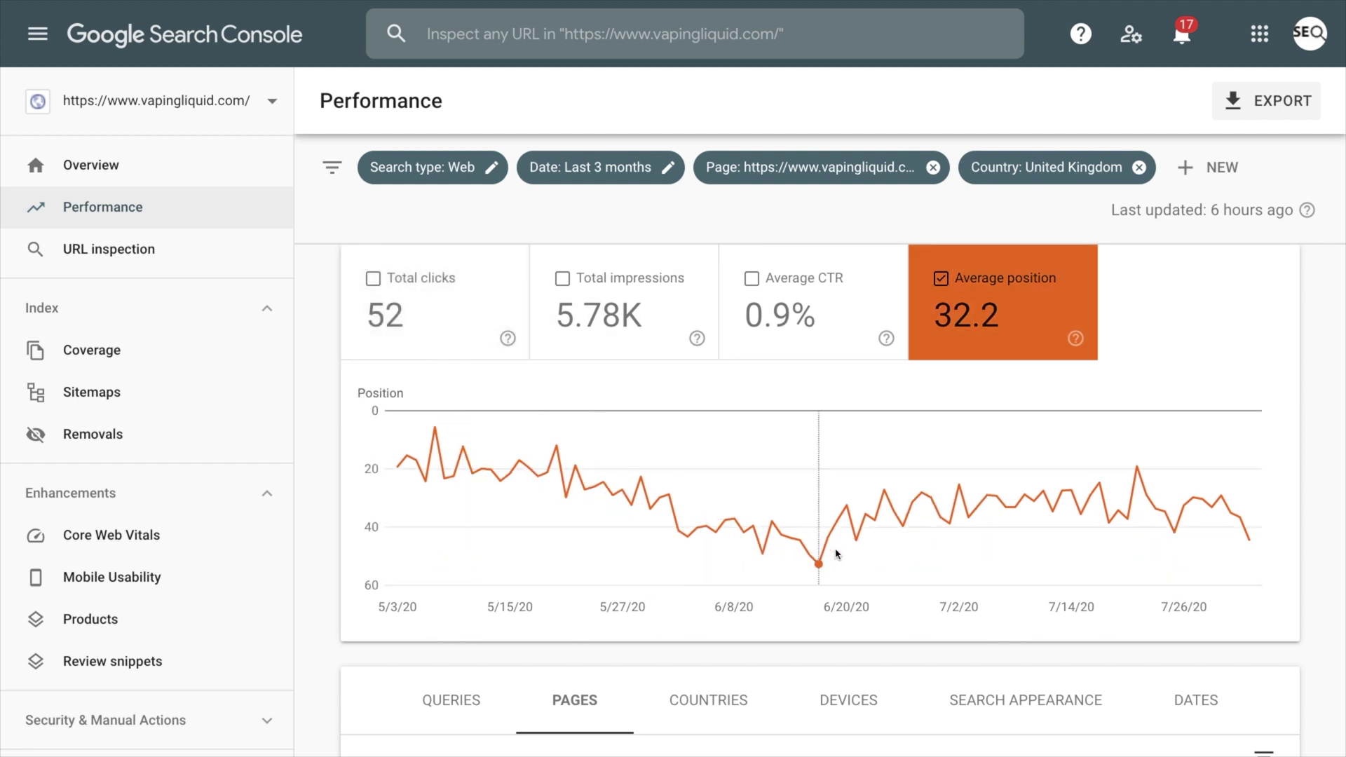
left_click(624, 343)
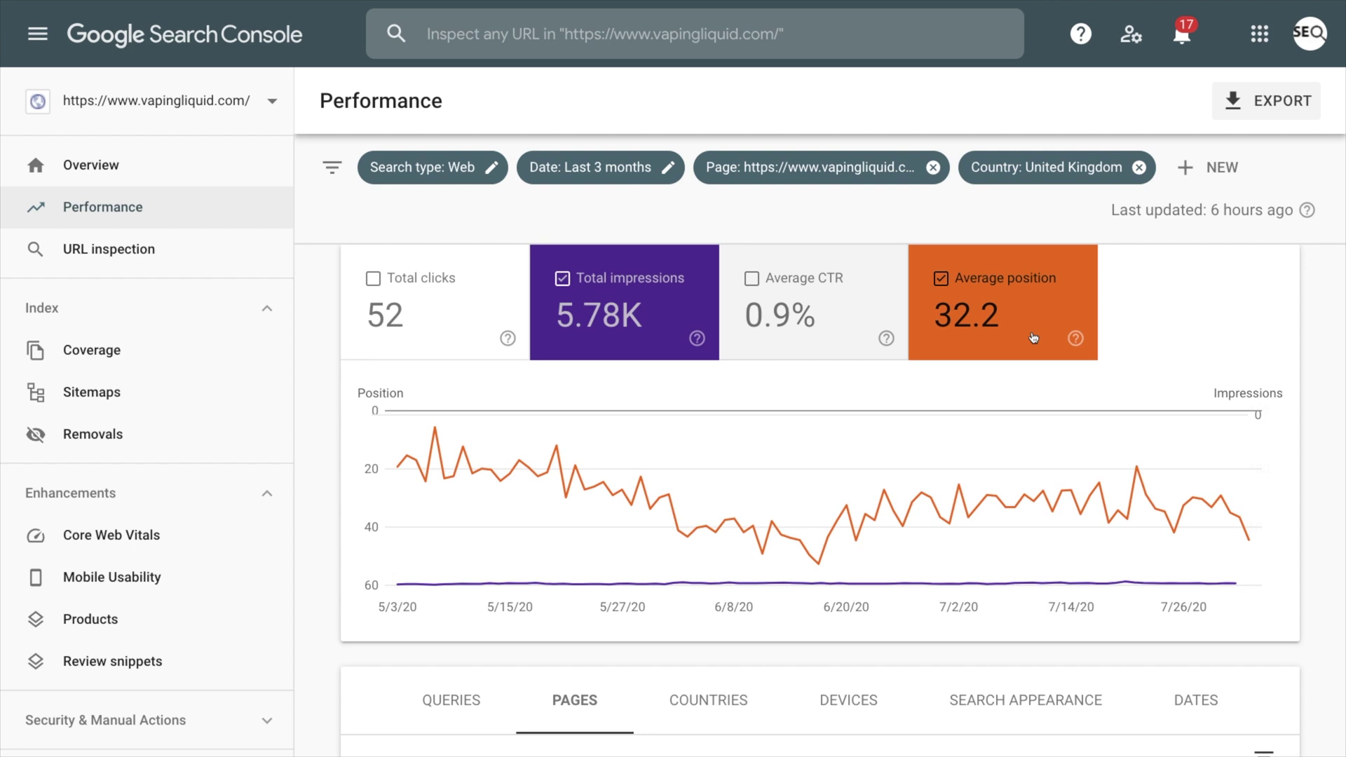
left_click(1052, 341)
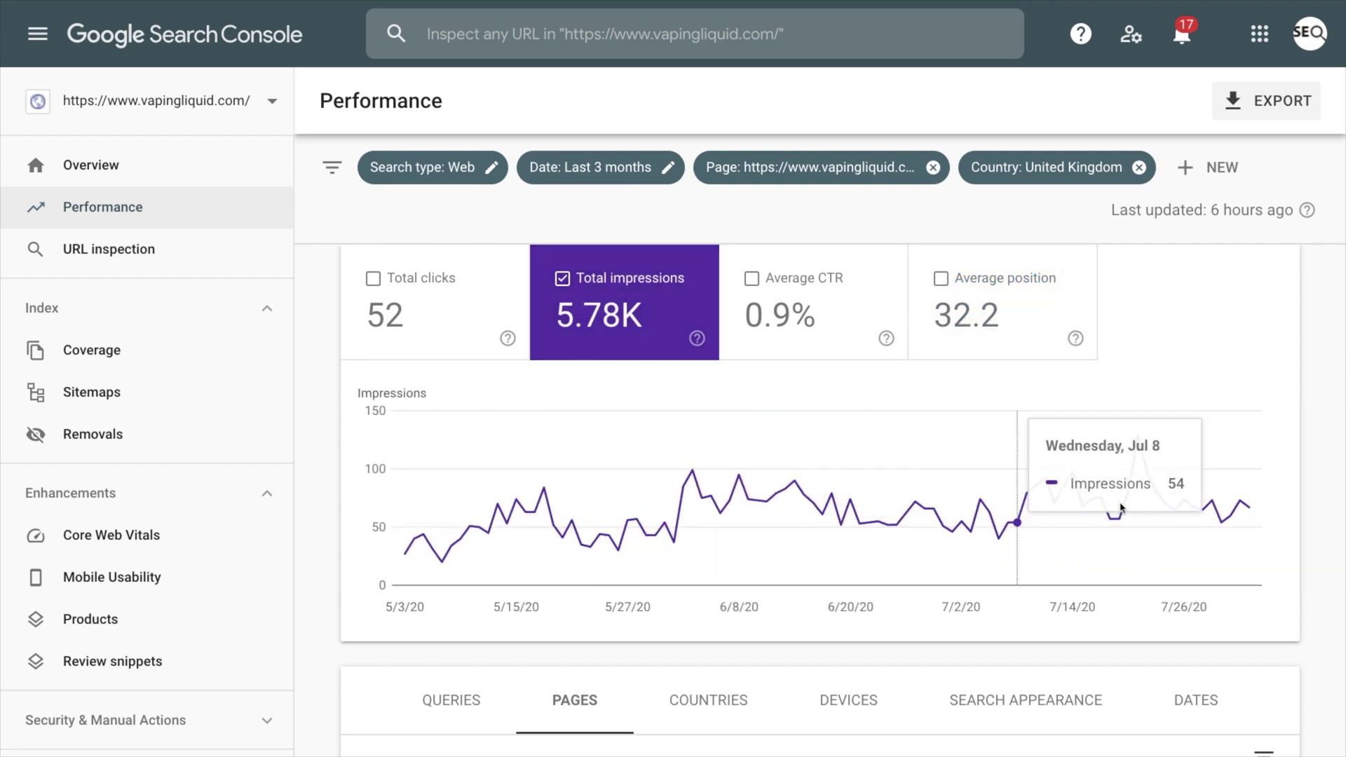
Step: Show this page's queries with Total clicks charted, sorted by impressions
mouse_move(1140, 454)
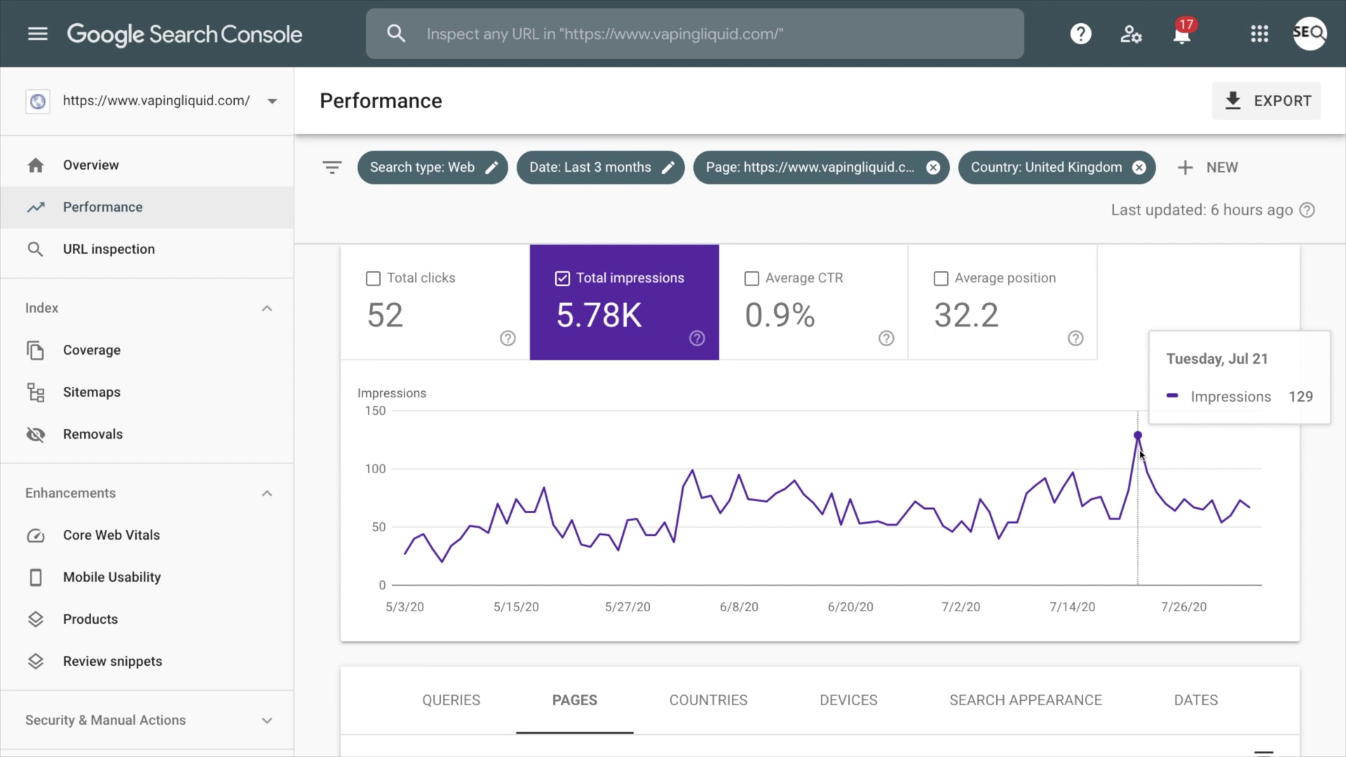
scroll(1122, 449, "down", 3)
left_click(421, 512)
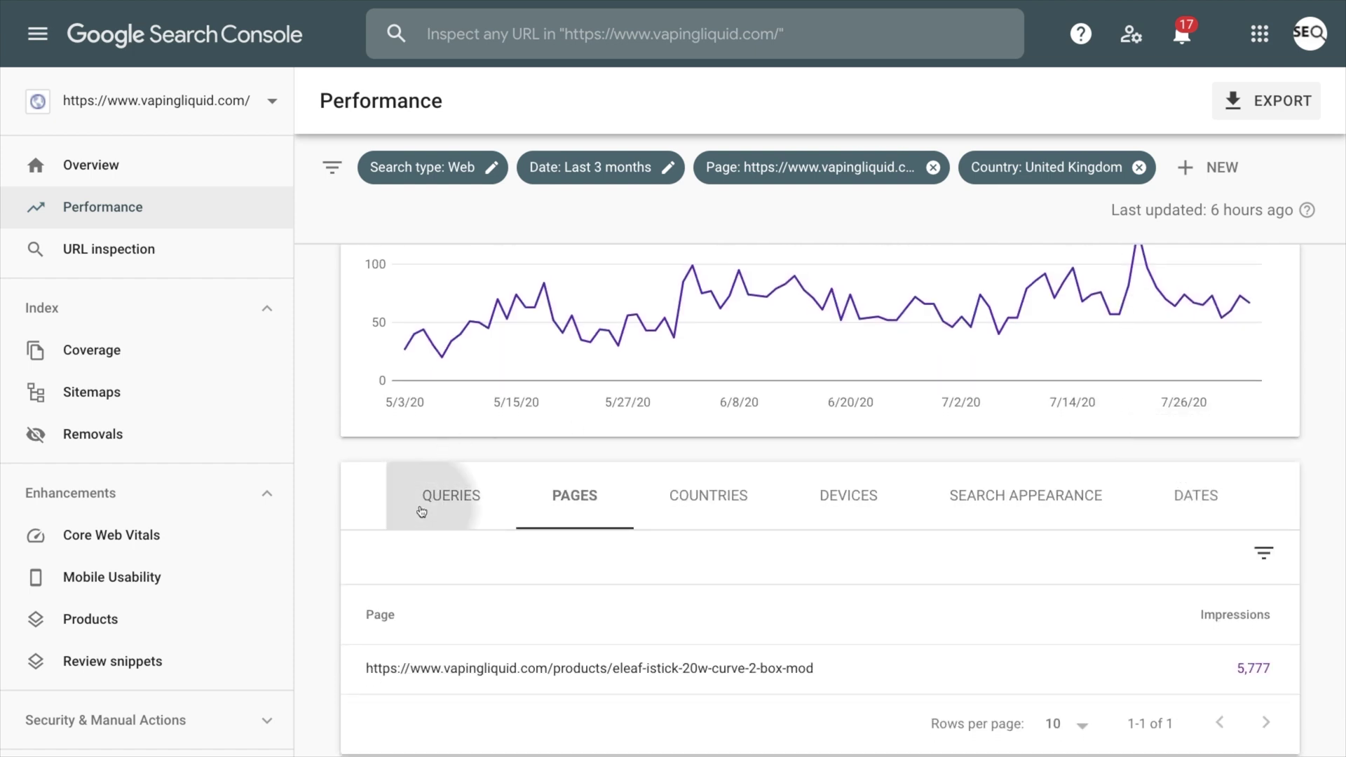
left_click(501, 316)
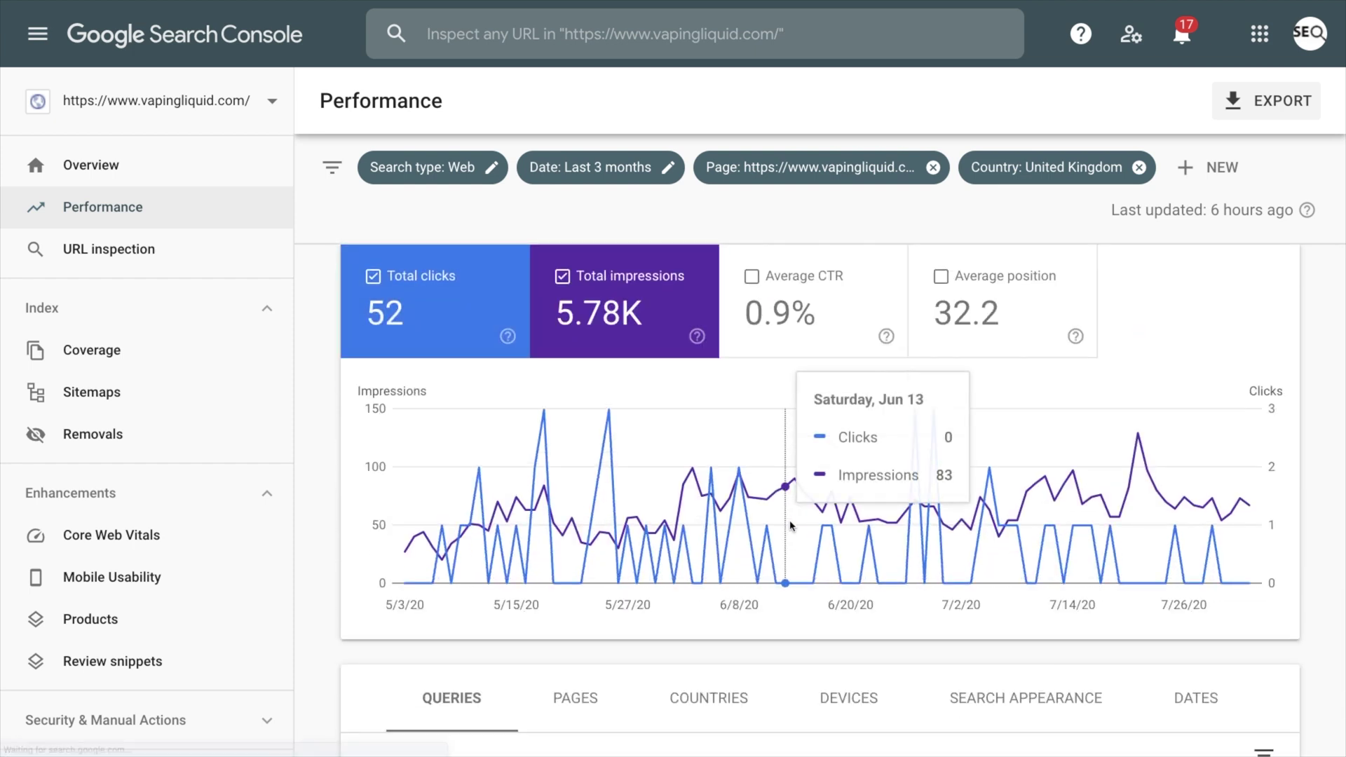
scroll(790, 526, "down", 5)
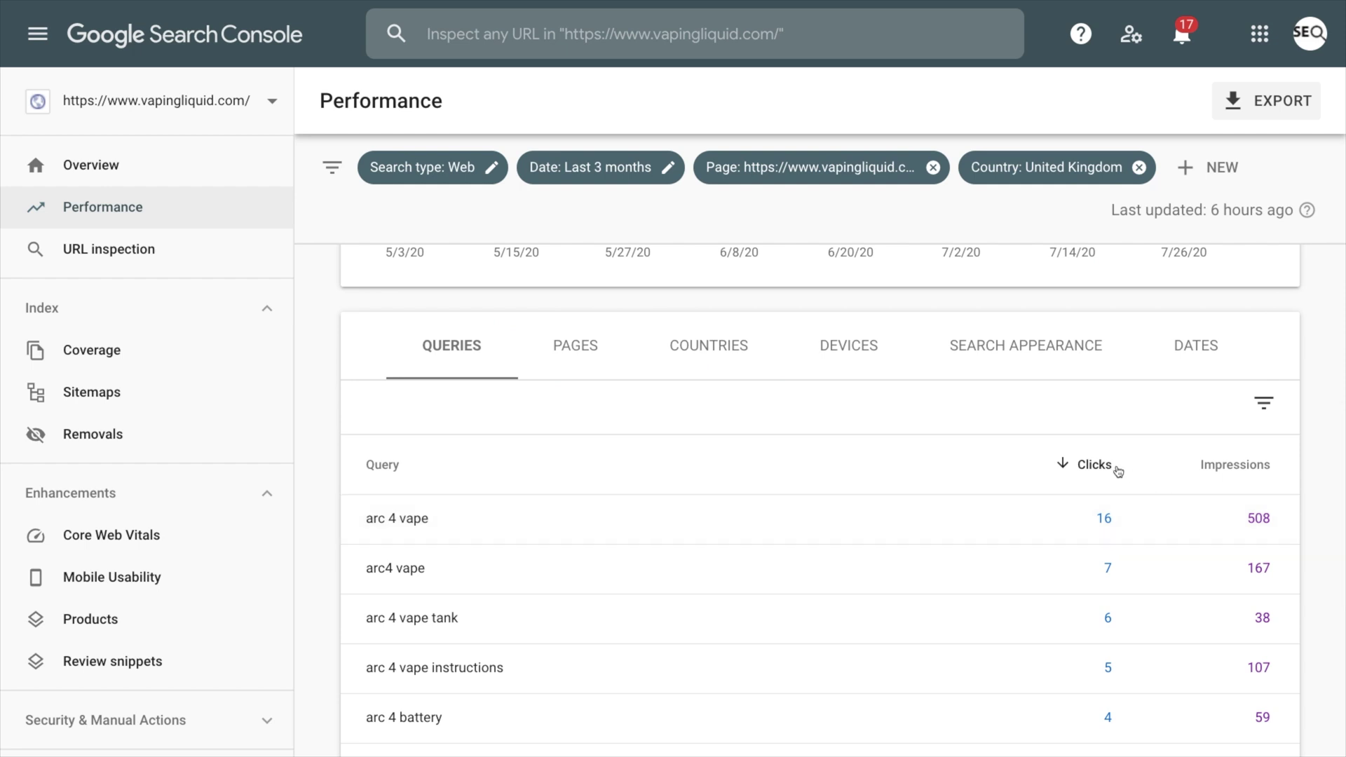
scroll(1082, 554, "down", 2)
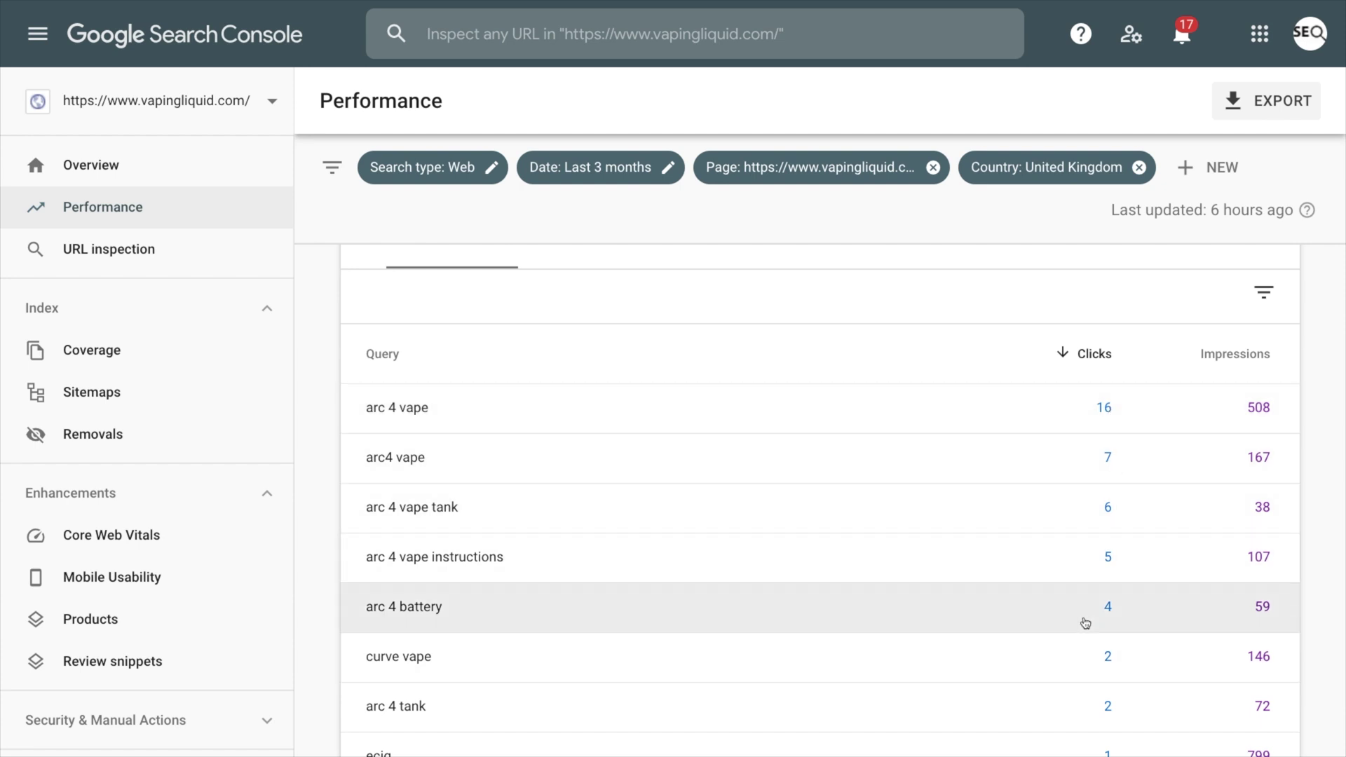
left_click(1231, 353)
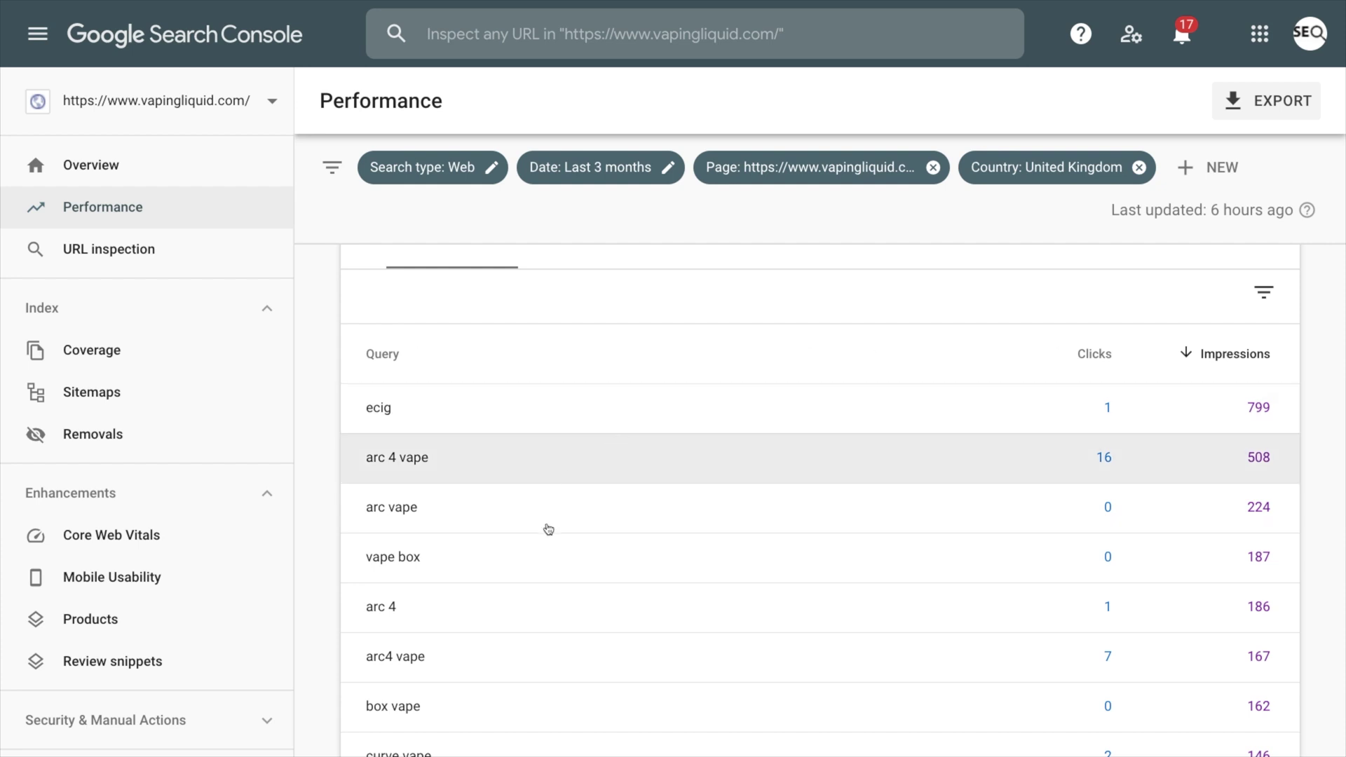
Step: Export the query report to a new Google Sheets spreadsheet
scroll(545, 625, "down", 2)
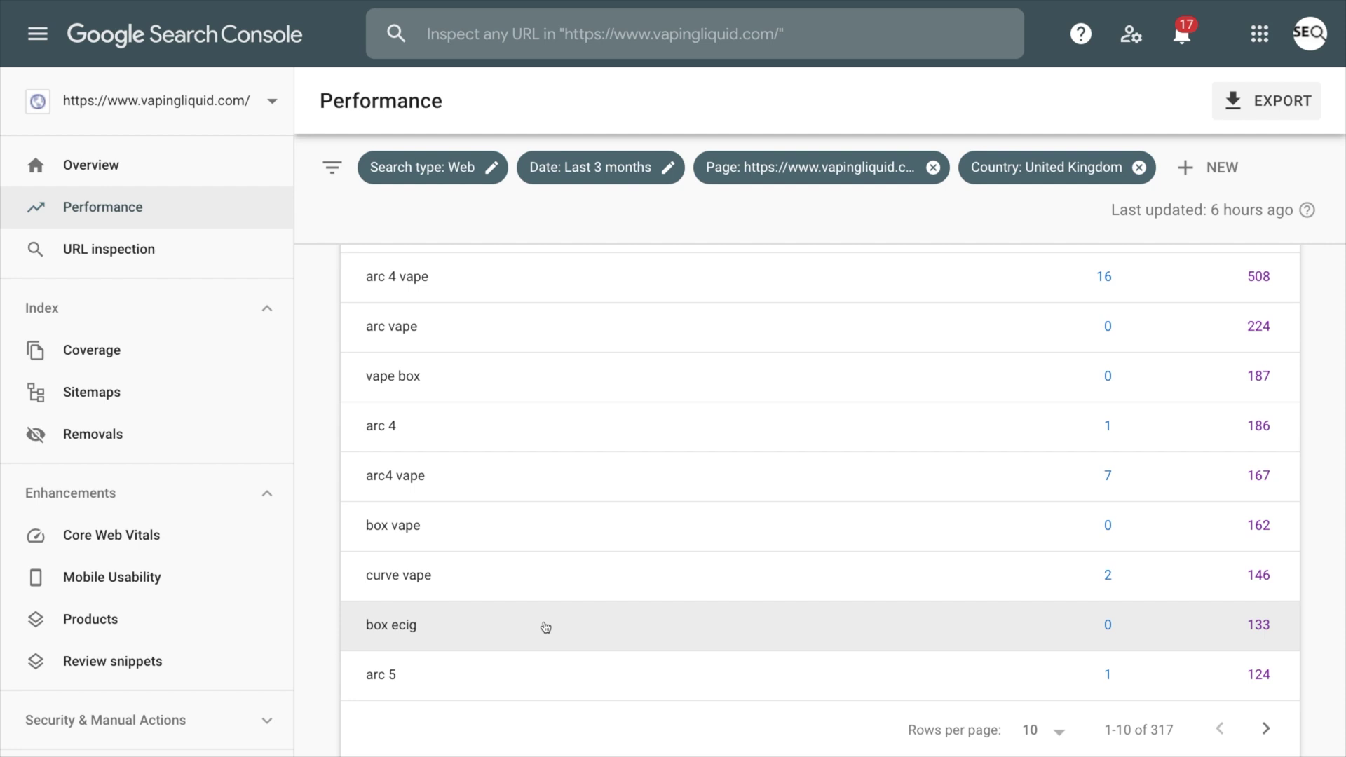
scroll(545, 626, "up", 8)
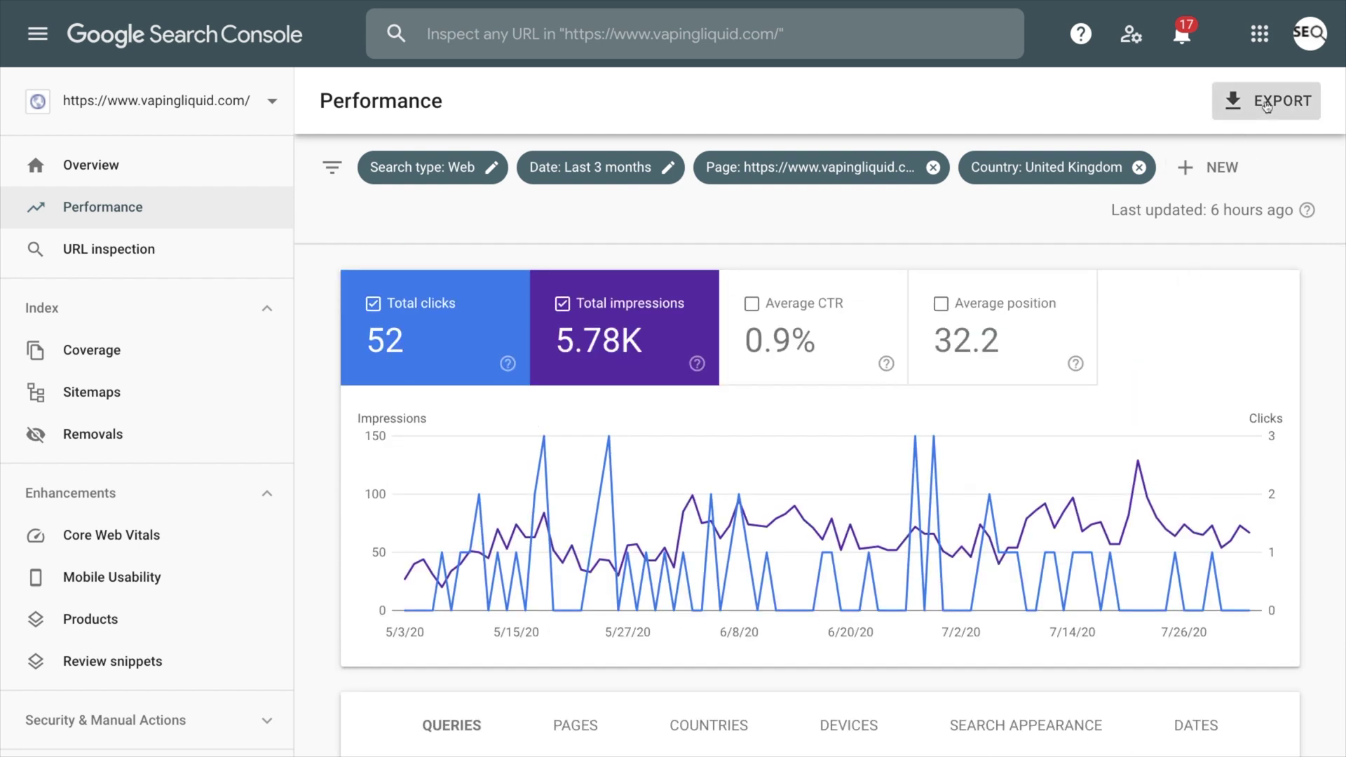
left_click(1267, 102)
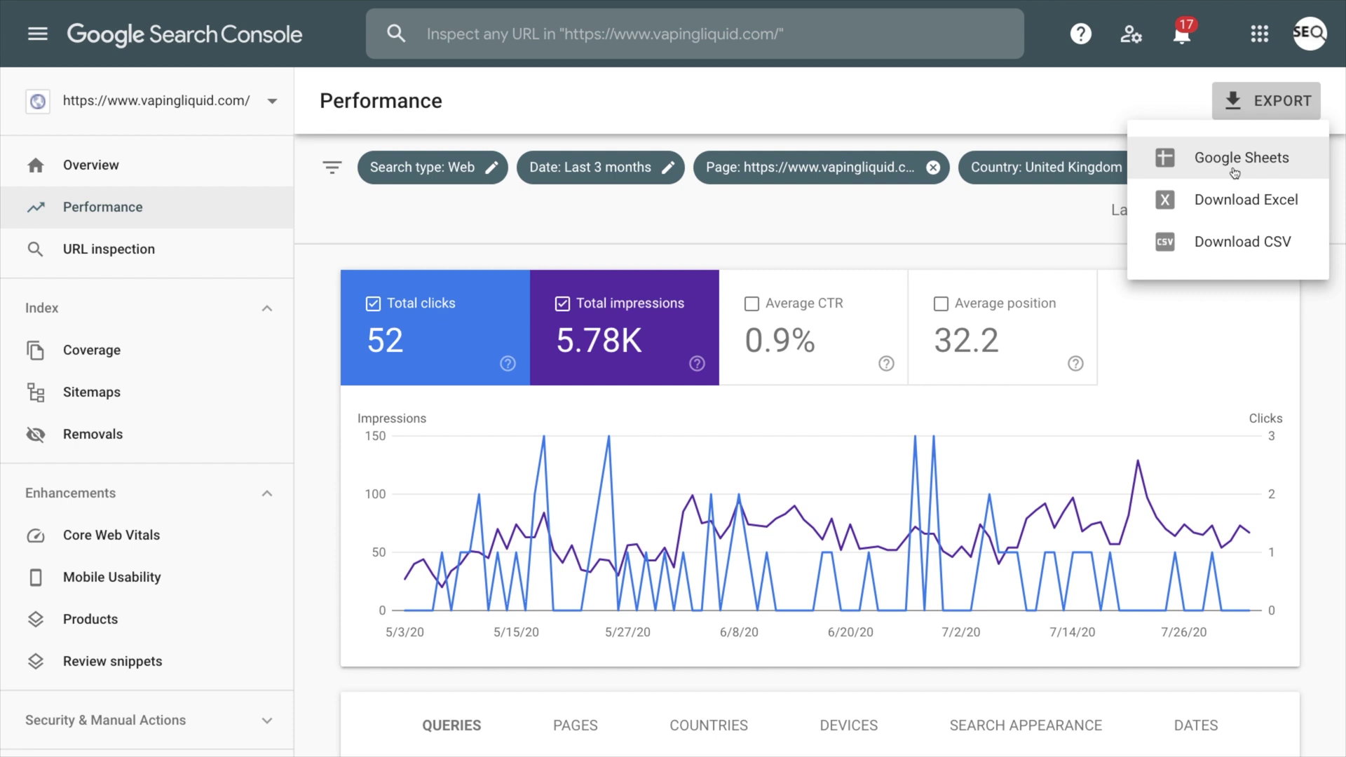
left_click(1235, 172)
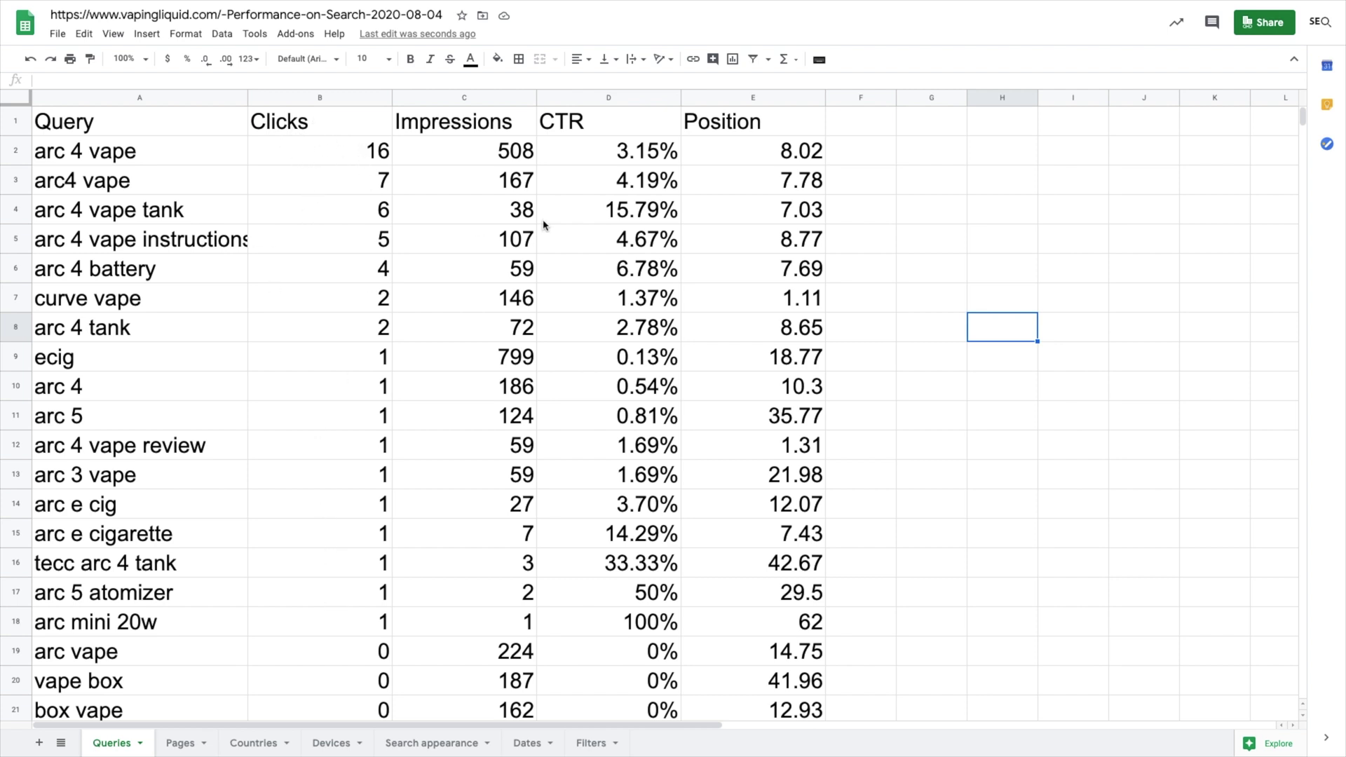
Step: Turn on the filter and sort the query table by Impressions, largest first
left_click(101, 126)
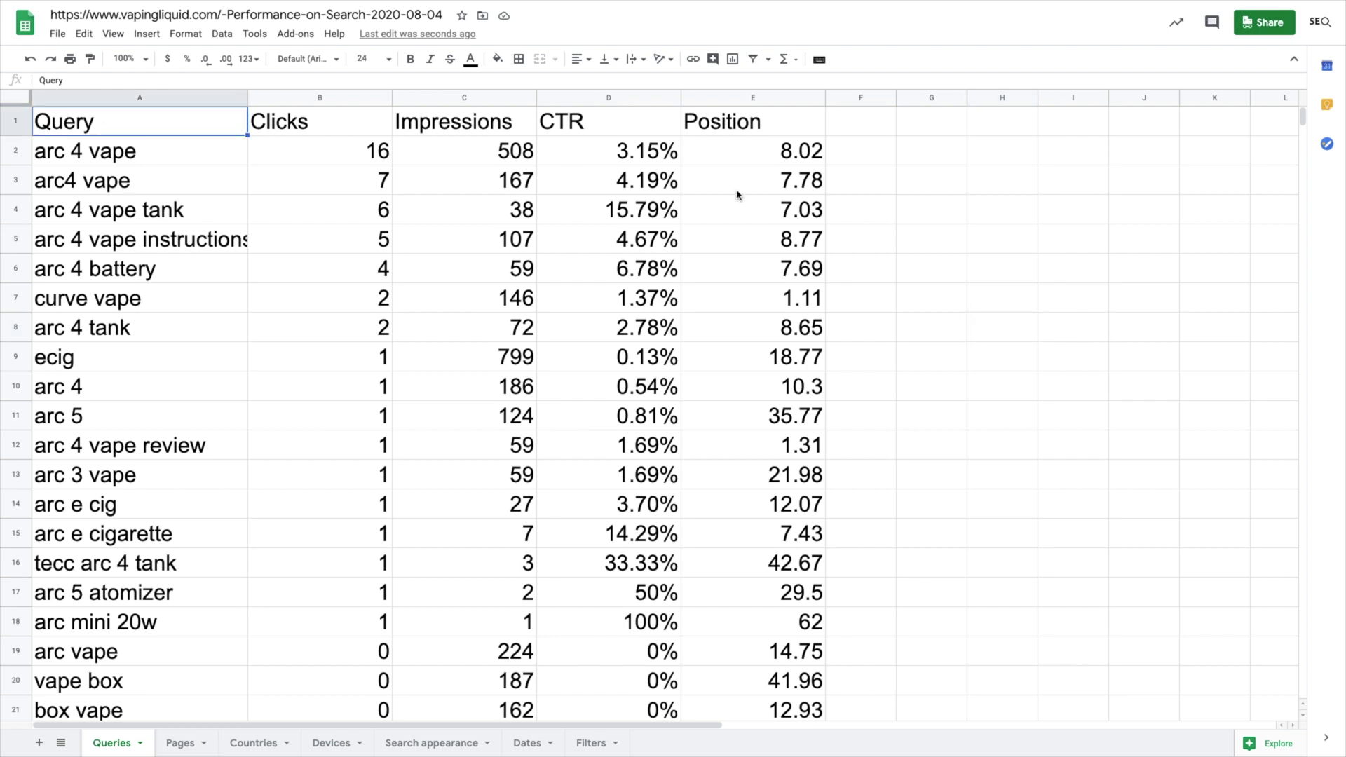
type("z")
left_click(785, 127)
left_click(755, 59)
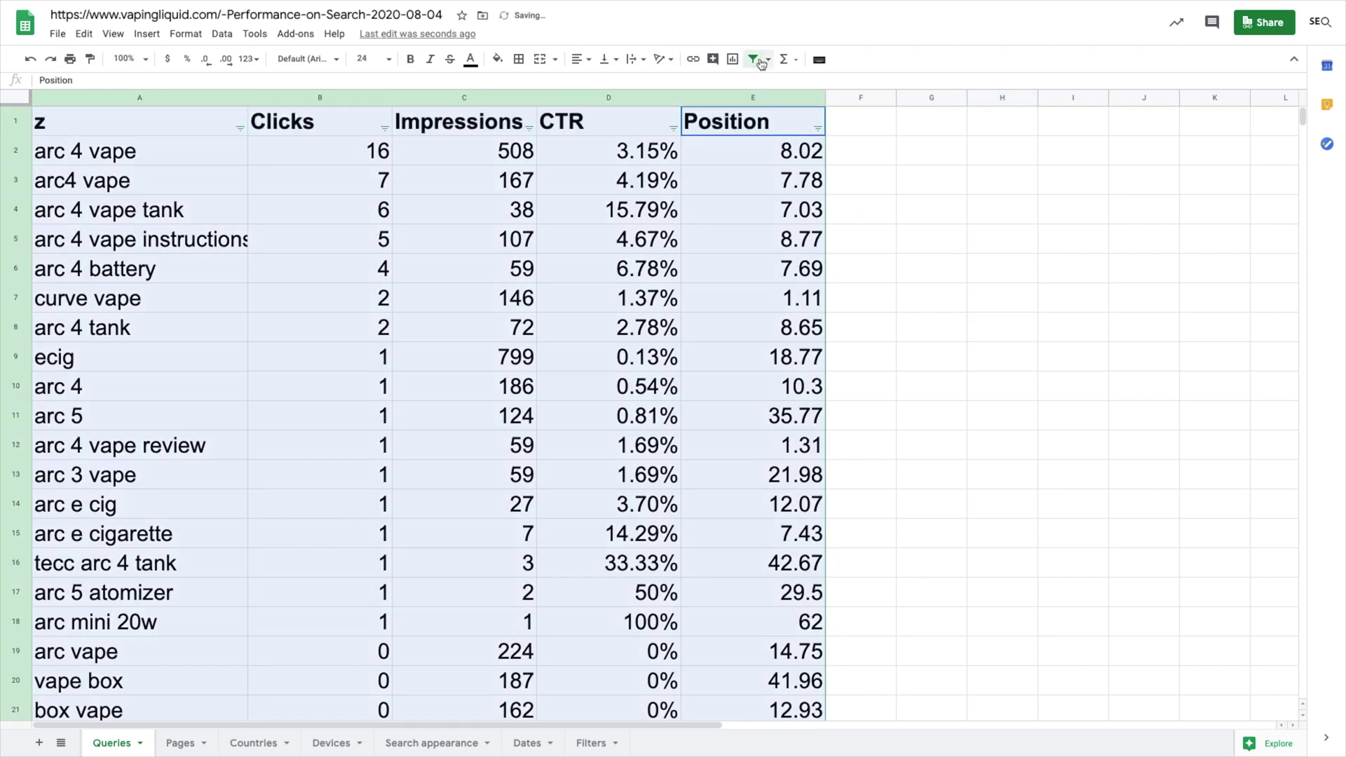
left_click(529, 128)
left_click(469, 184)
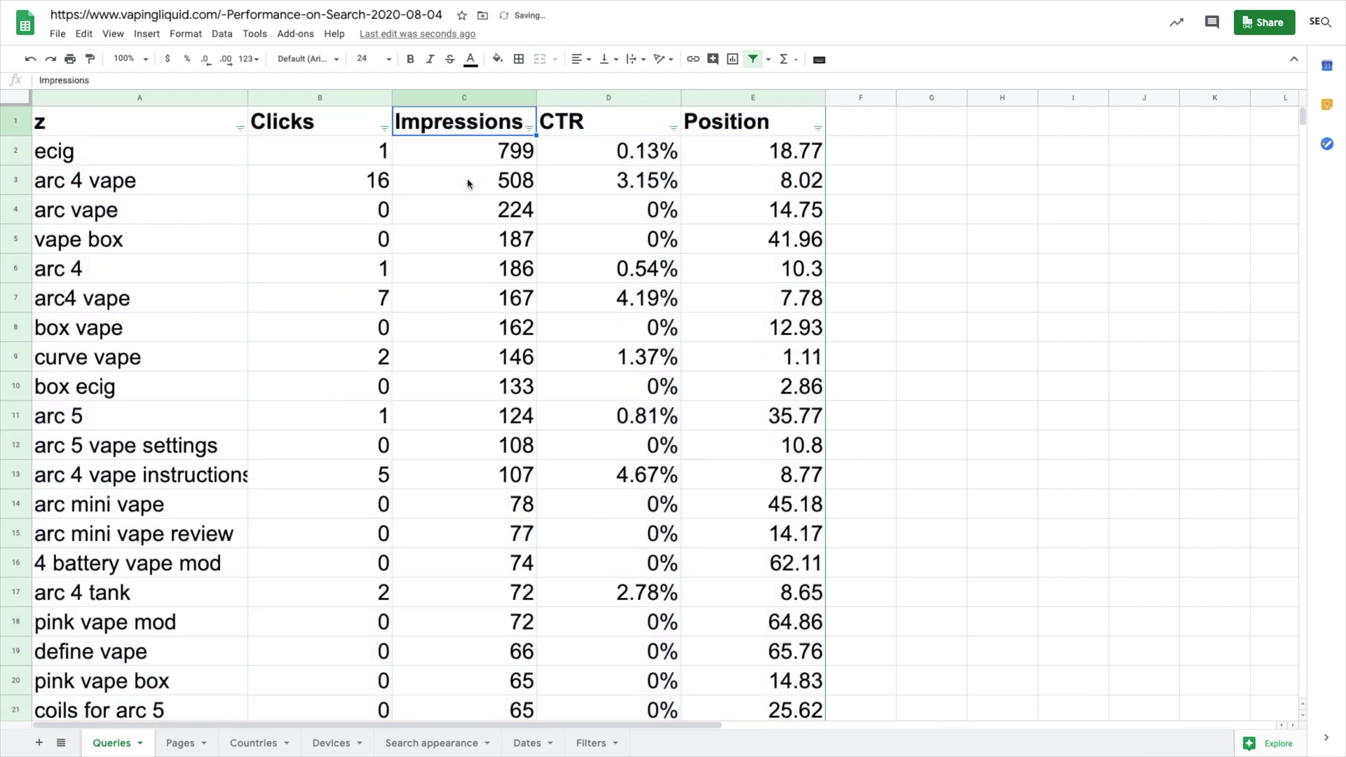
Step: Select the top 20 queries in A2:A21, starting from 'ecig'
left_click(171, 155)
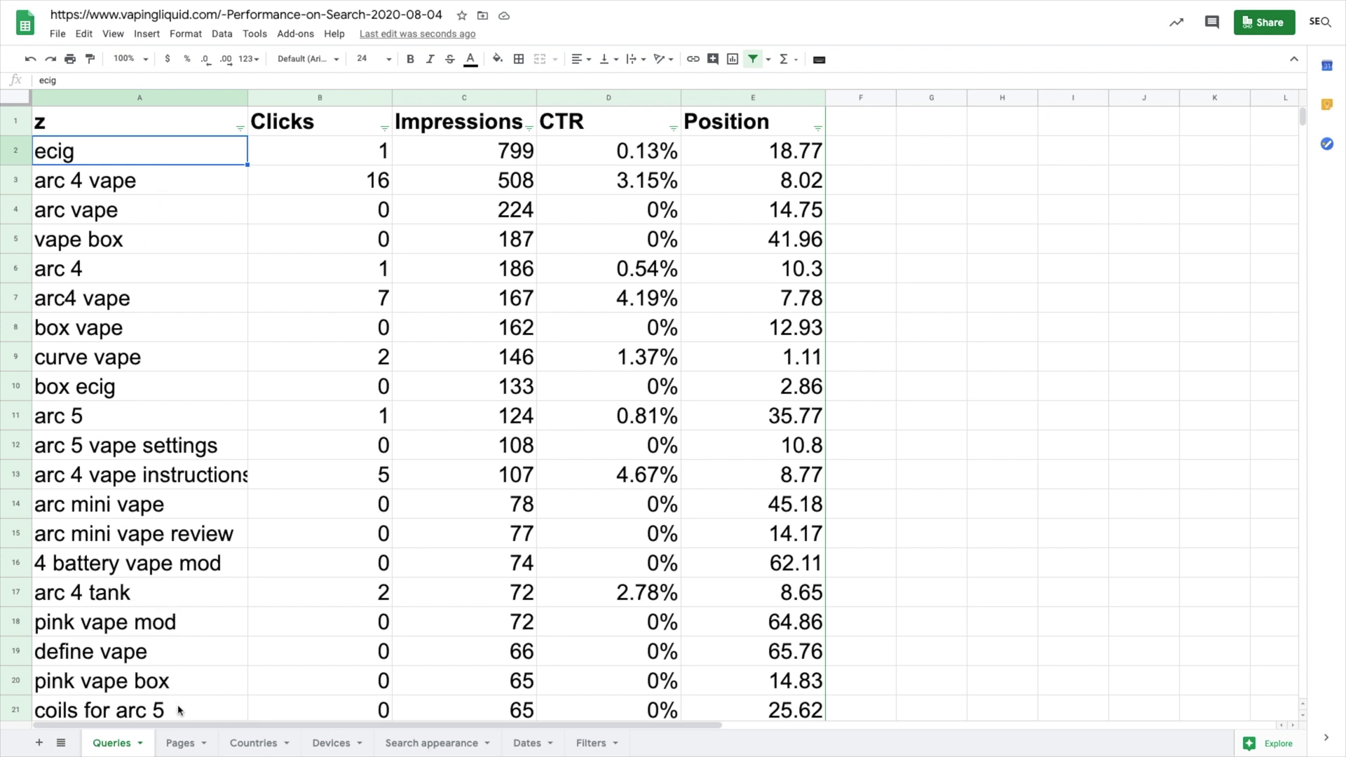
scroll(179, 710, "down", 5)
scroll(179, 710, "up", 5)
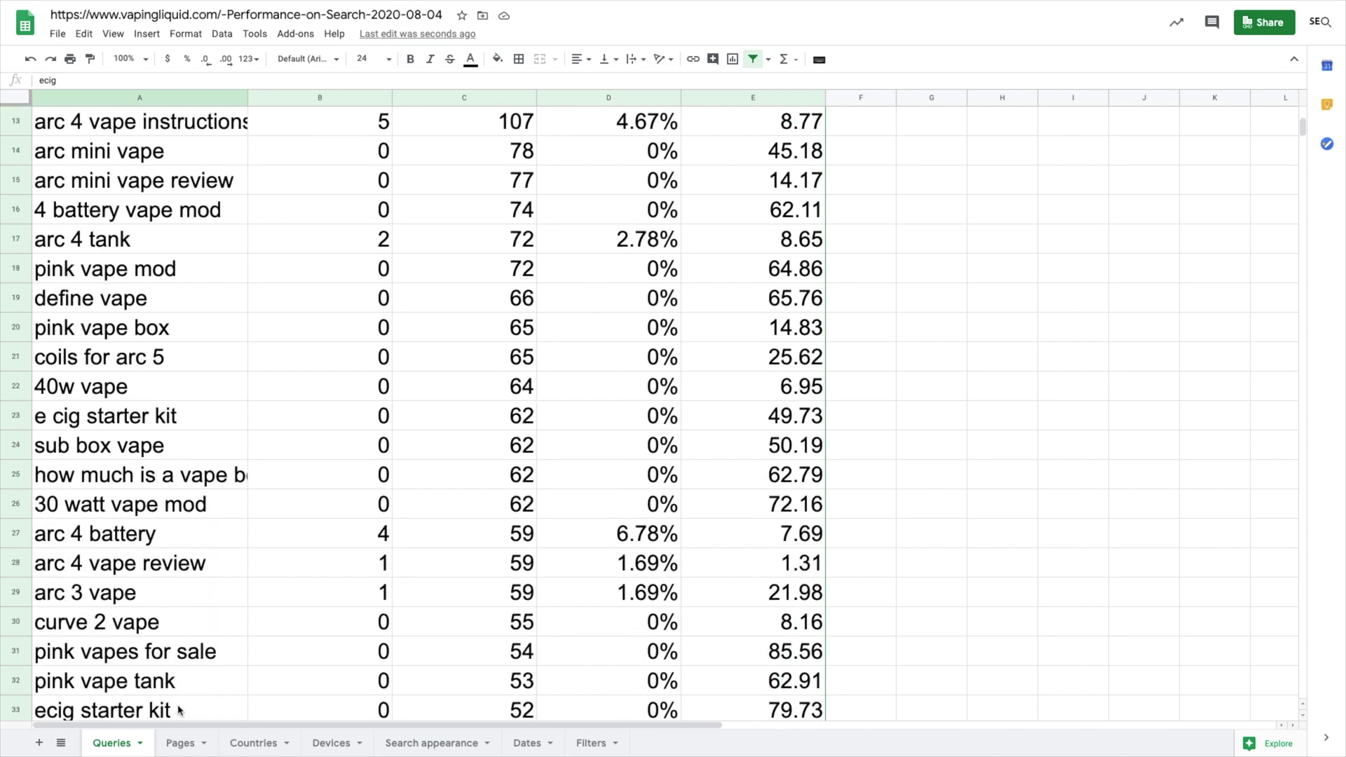
scroll(179, 710, "down", 1)
scroll(178, 710, "up", 1)
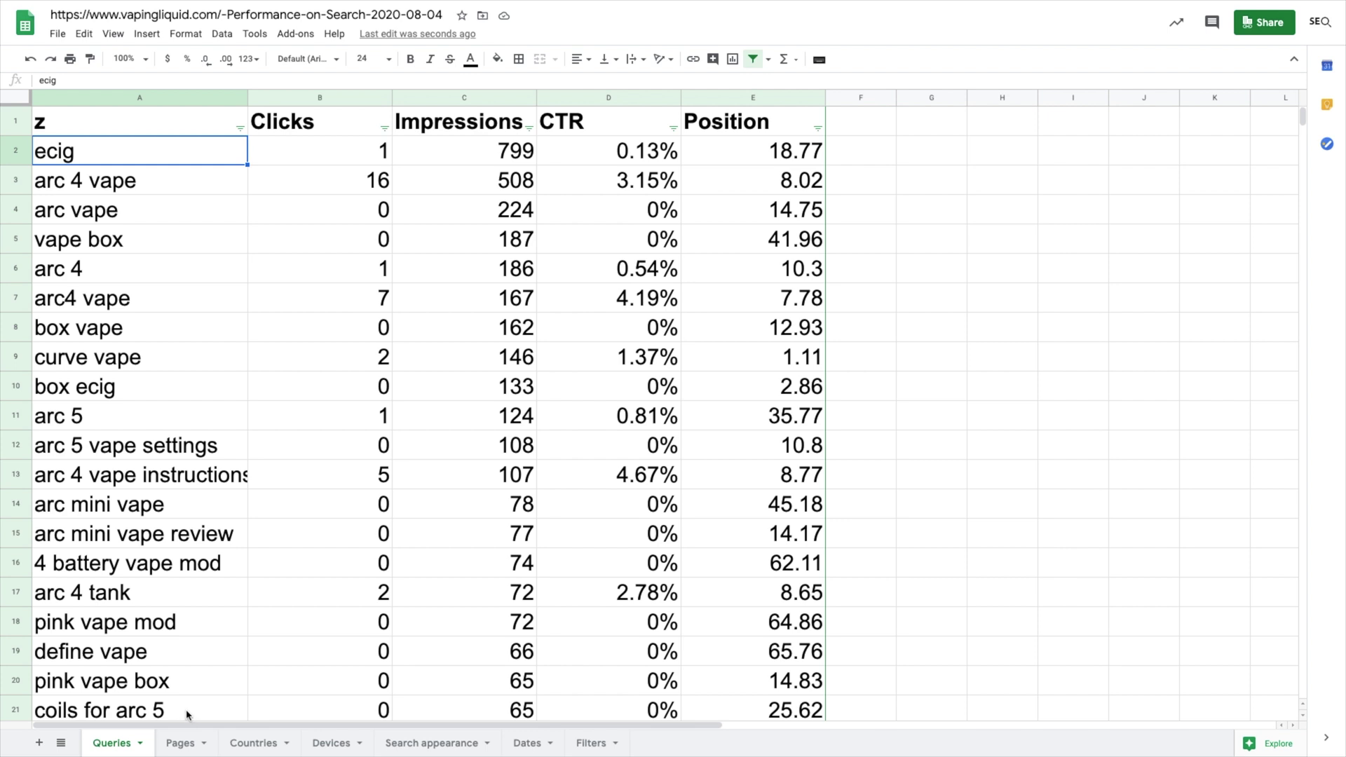
left_click(187, 715, "shift")
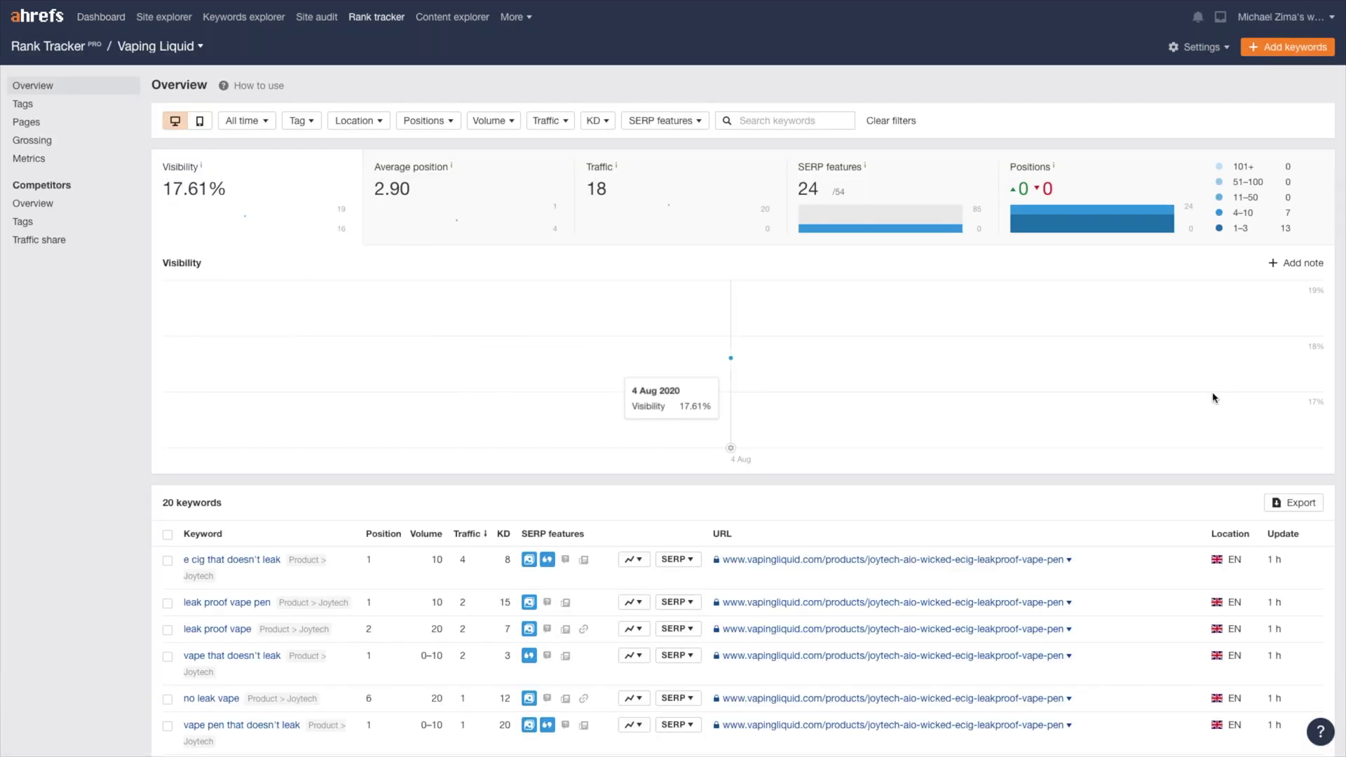
Step: Add the 20 pasted queries to Rank Tracker with the tag Product > Arc5
left_click(1273, 43)
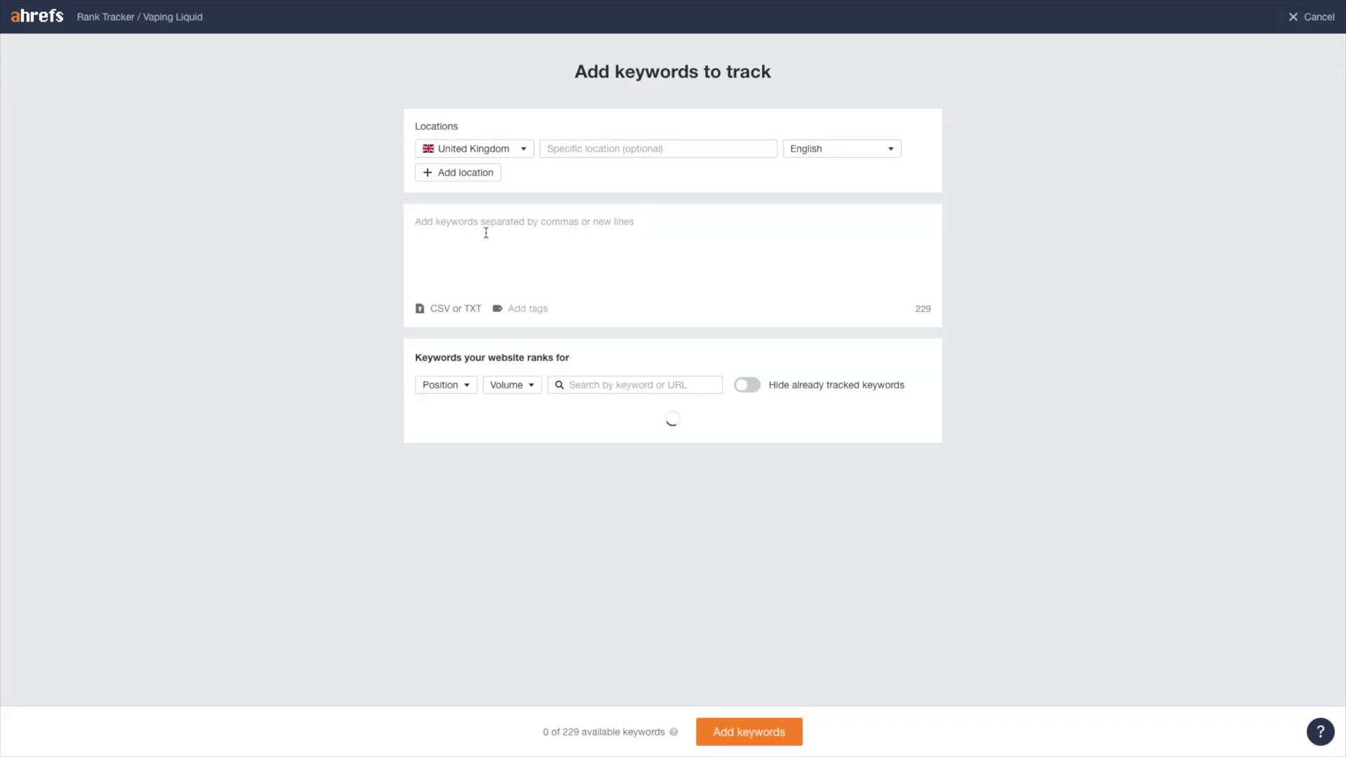
key("ctrl+v")
scroll(580, 268, "up", 15)
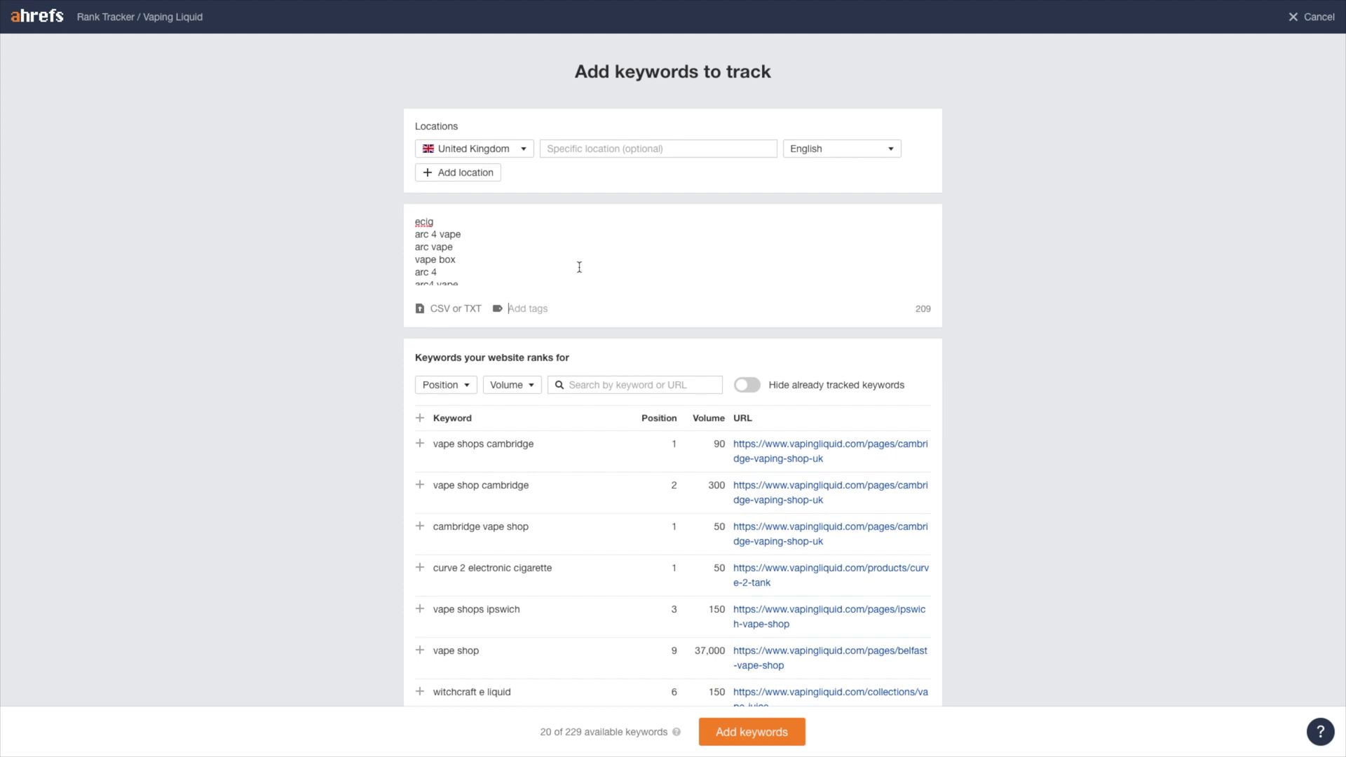
scroll(580, 267, "down", 15)
type("Produc")
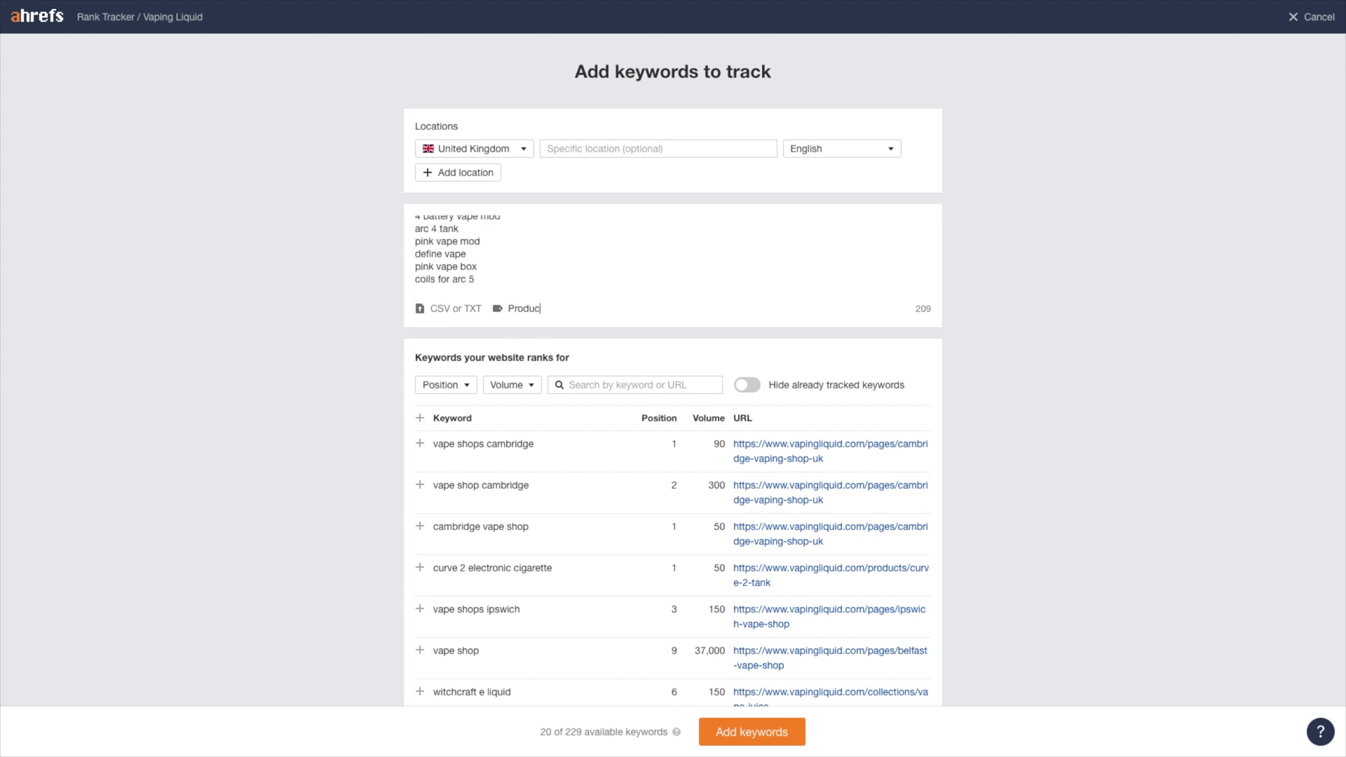
type("t > Arc5")
left_click(761, 738)
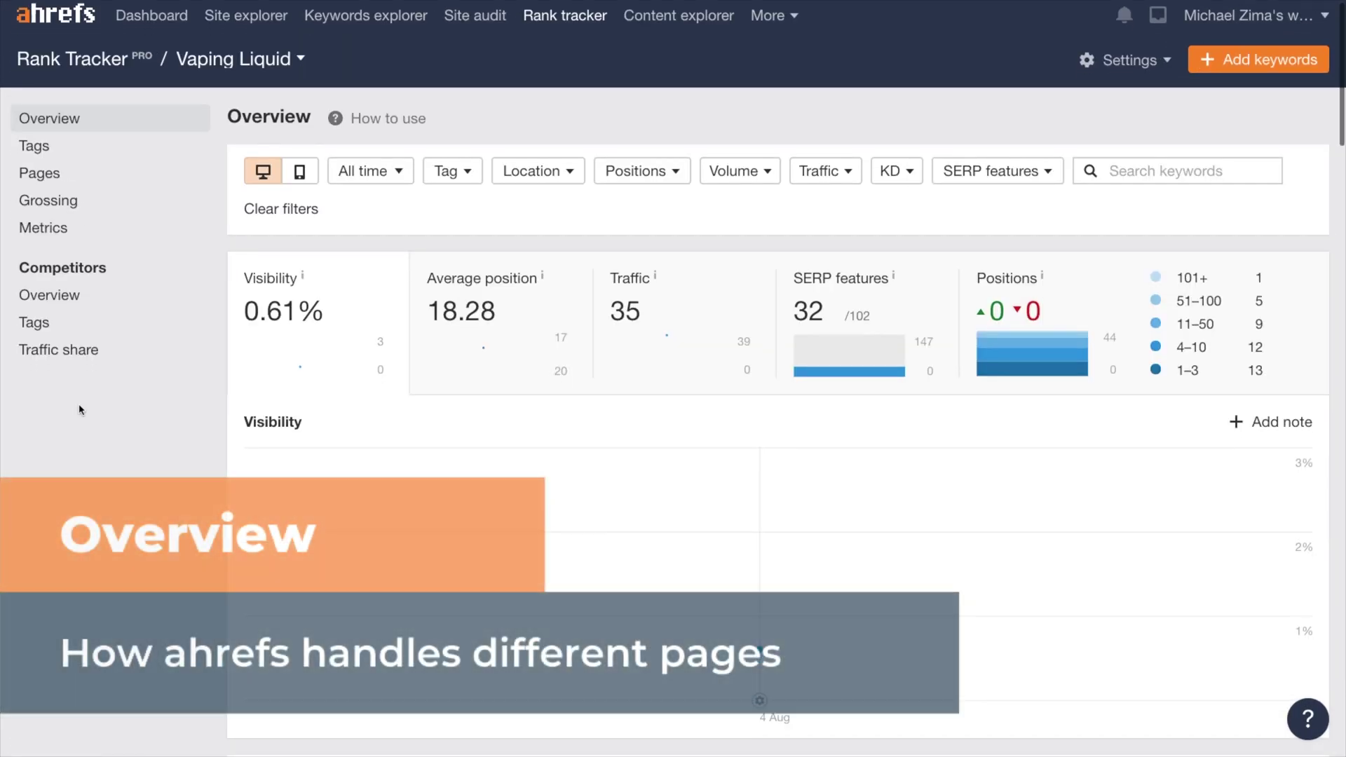
Step: Filter the Vaping Liquid overview's Tag dropdown to only Product > Joytech
scroll(79, 410, "down", 1)
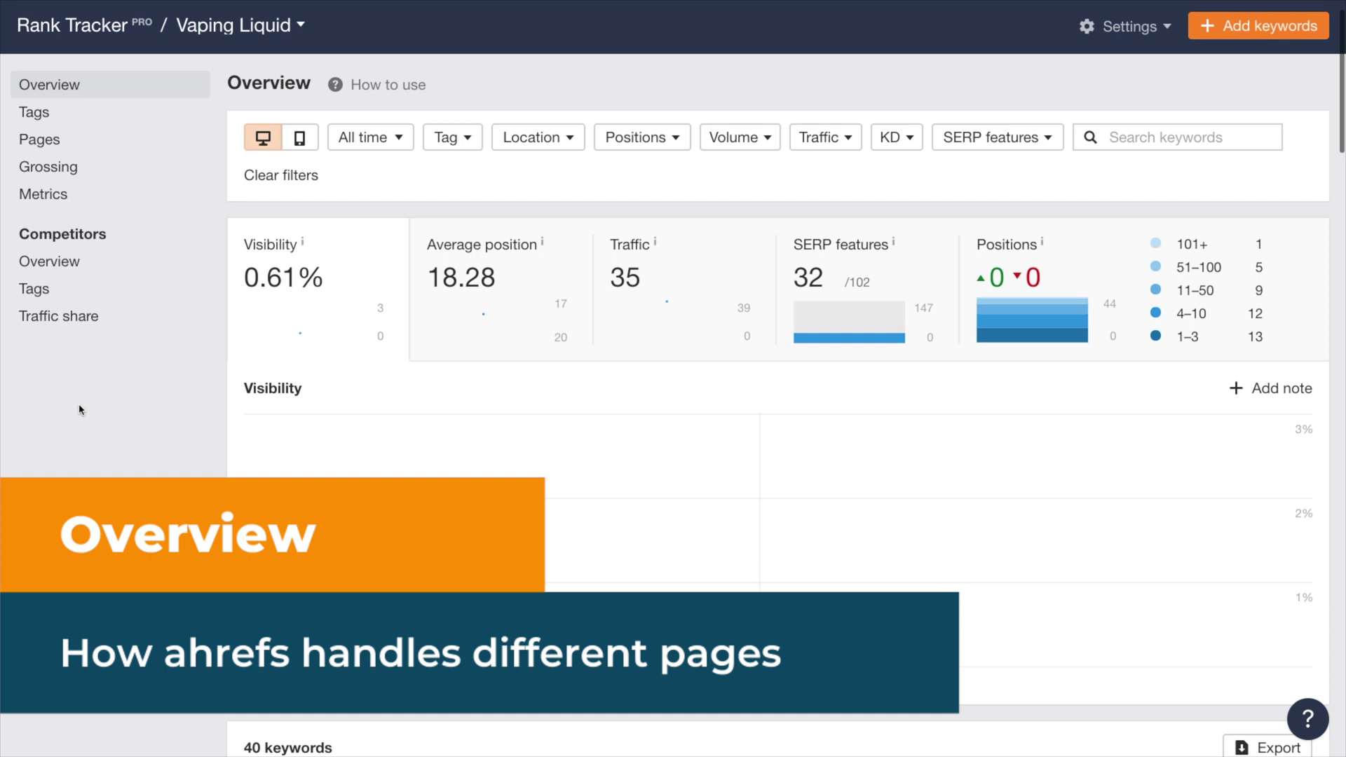
scroll(80, 411, "down", 4)
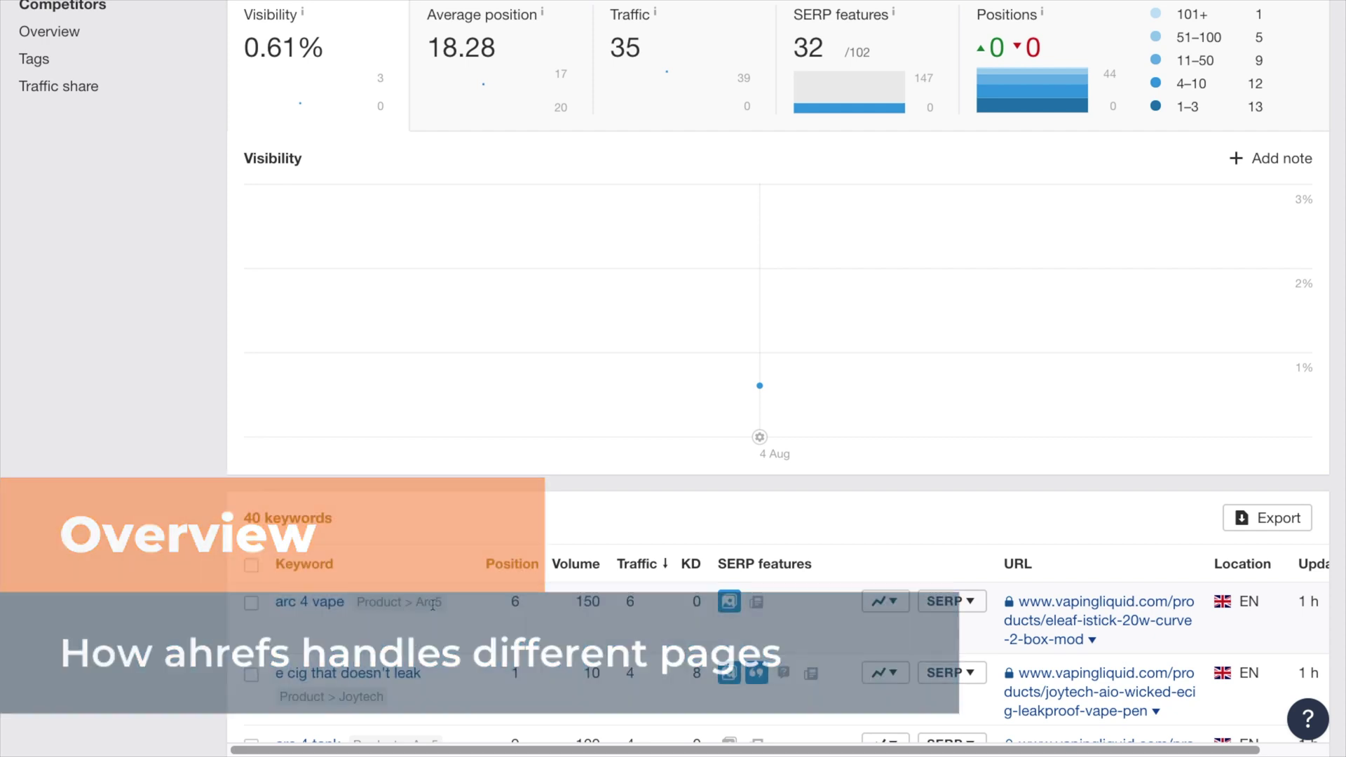
scroll(430, 607, "up", 5)
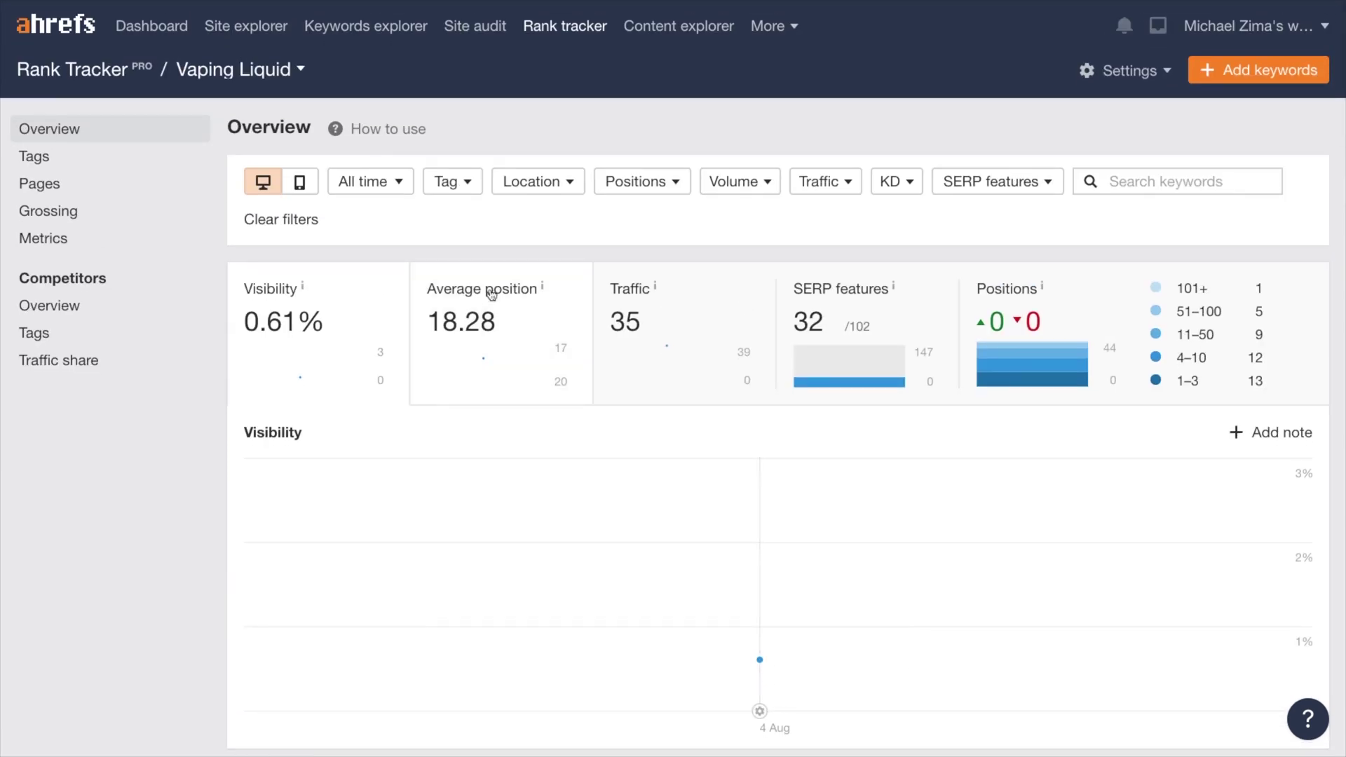
left_click(474, 185)
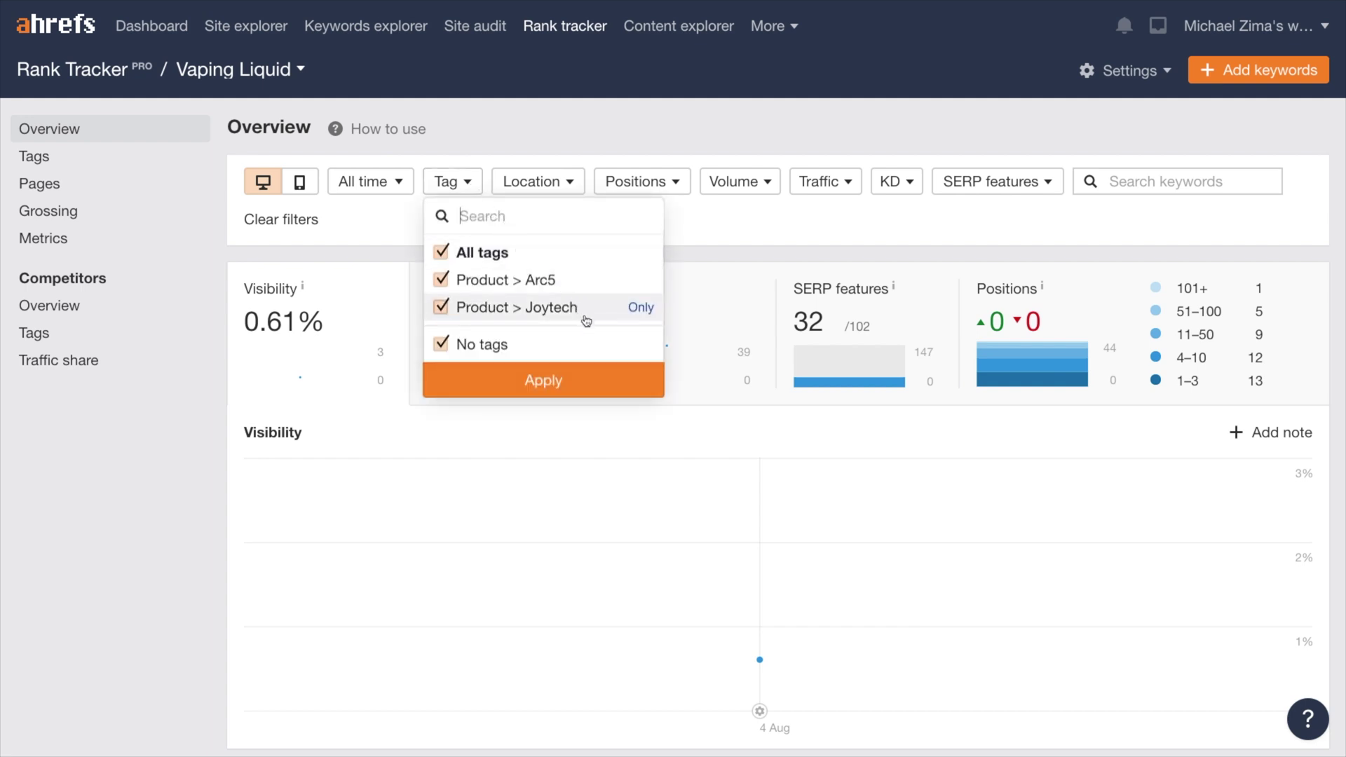
left_click(641, 316)
left_click(514, 381)
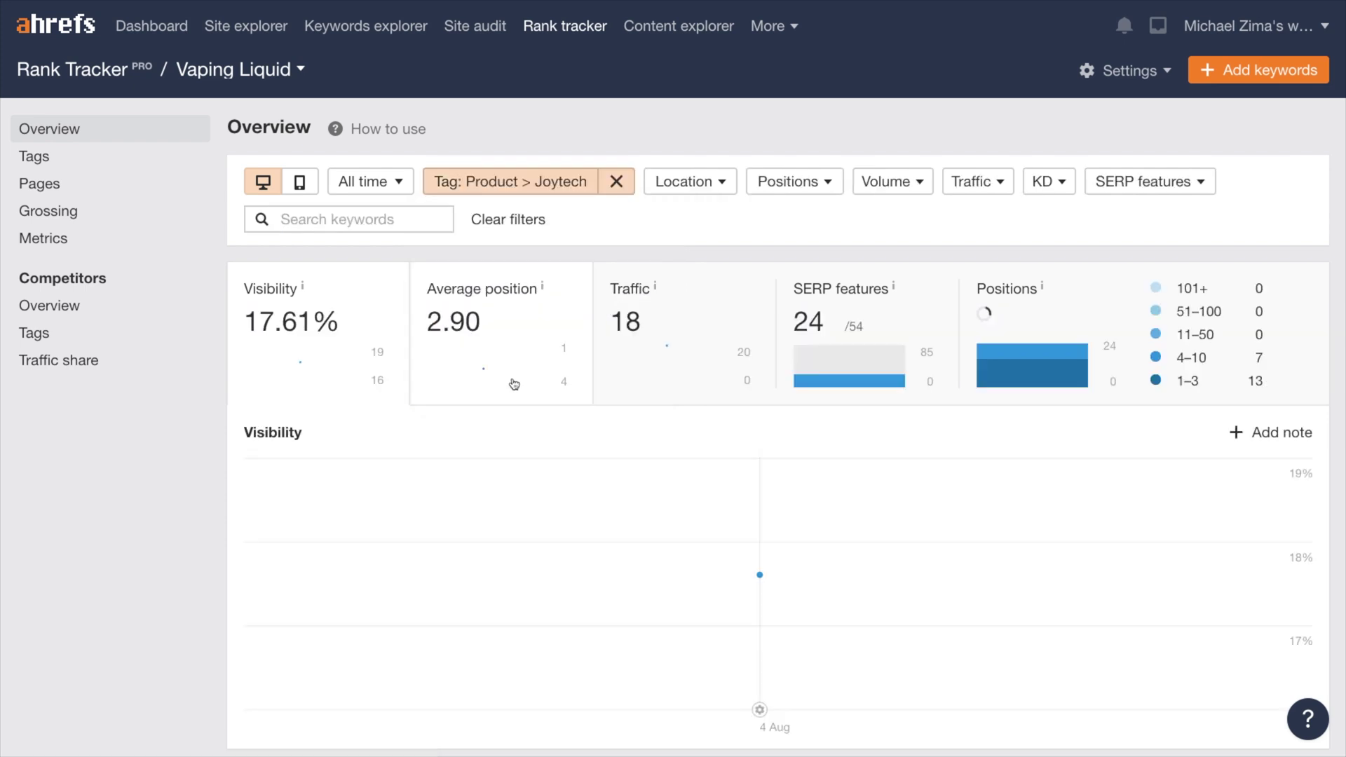
scroll(514, 383, "down", 6)
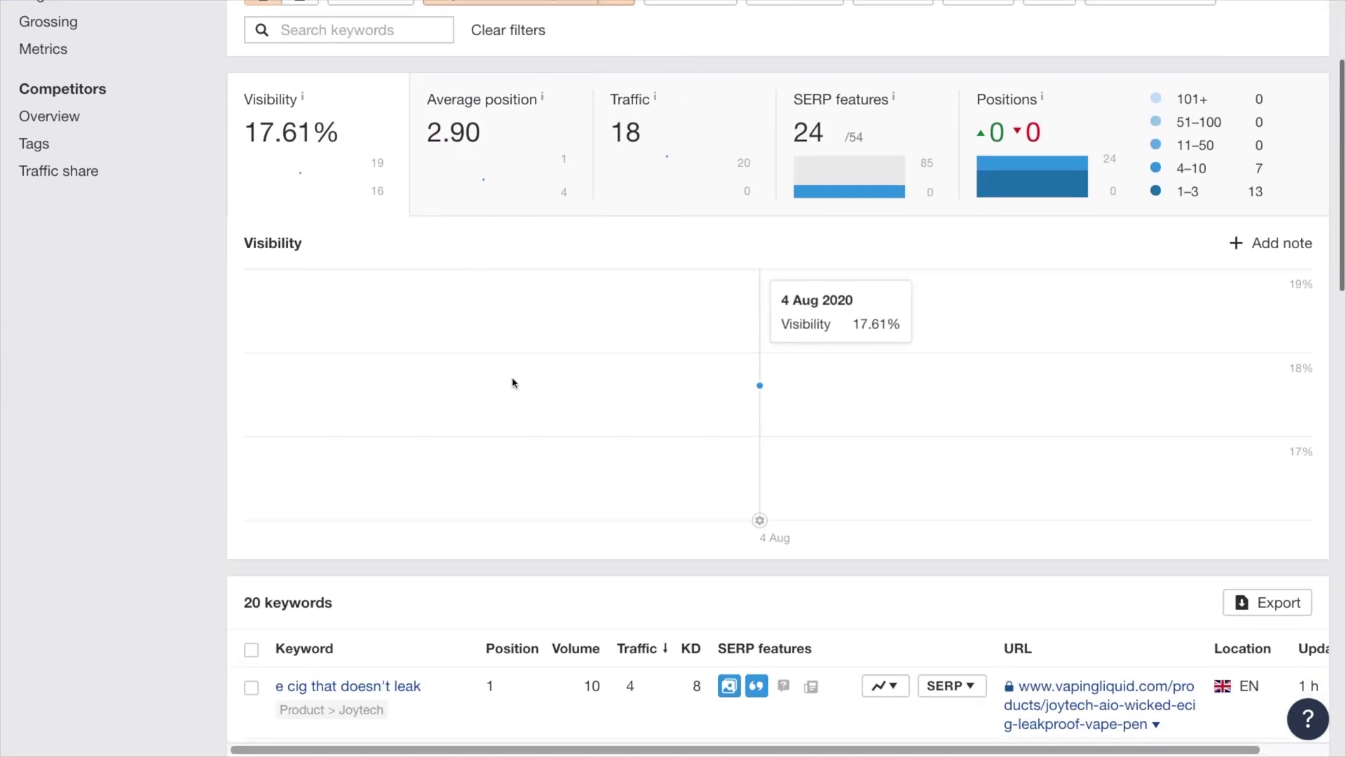
scroll(512, 383, "down", 2)
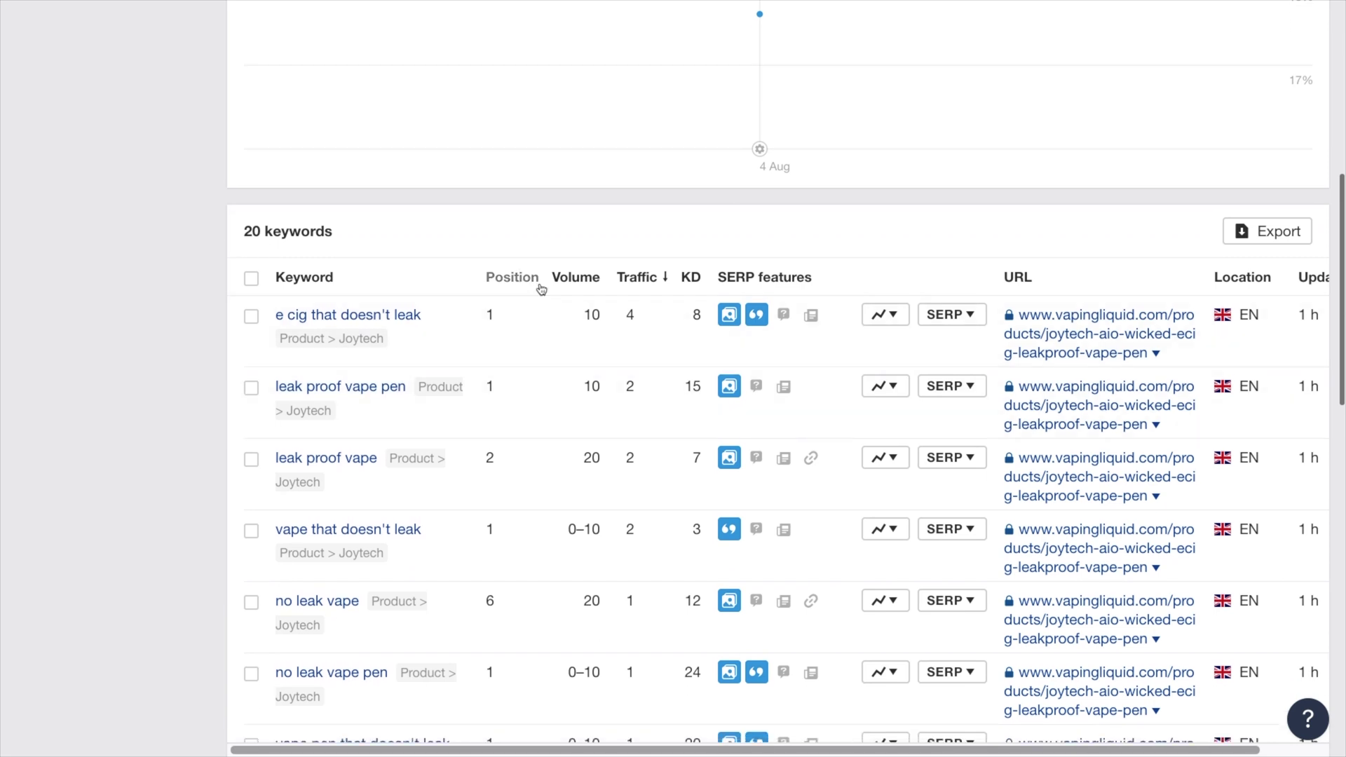
left_click(528, 279)
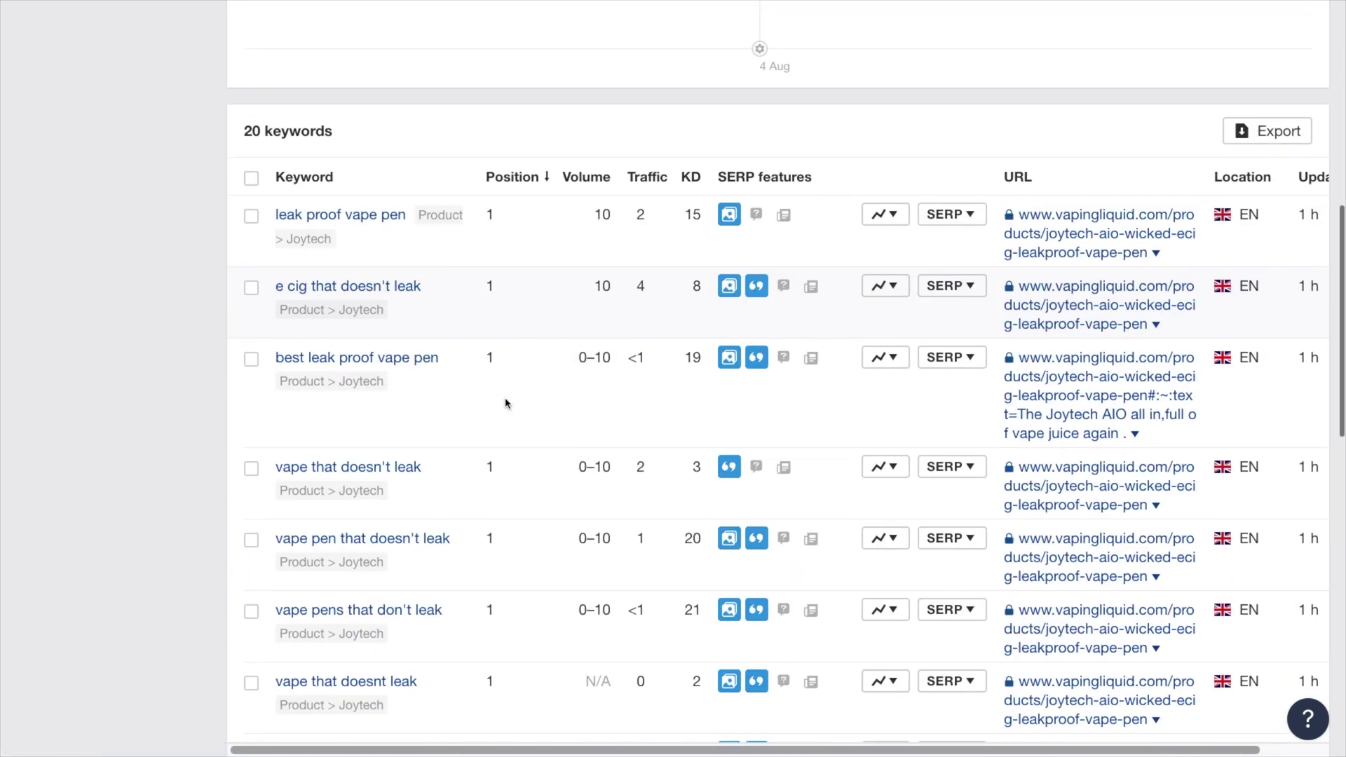
scroll(507, 403, "down", 7)
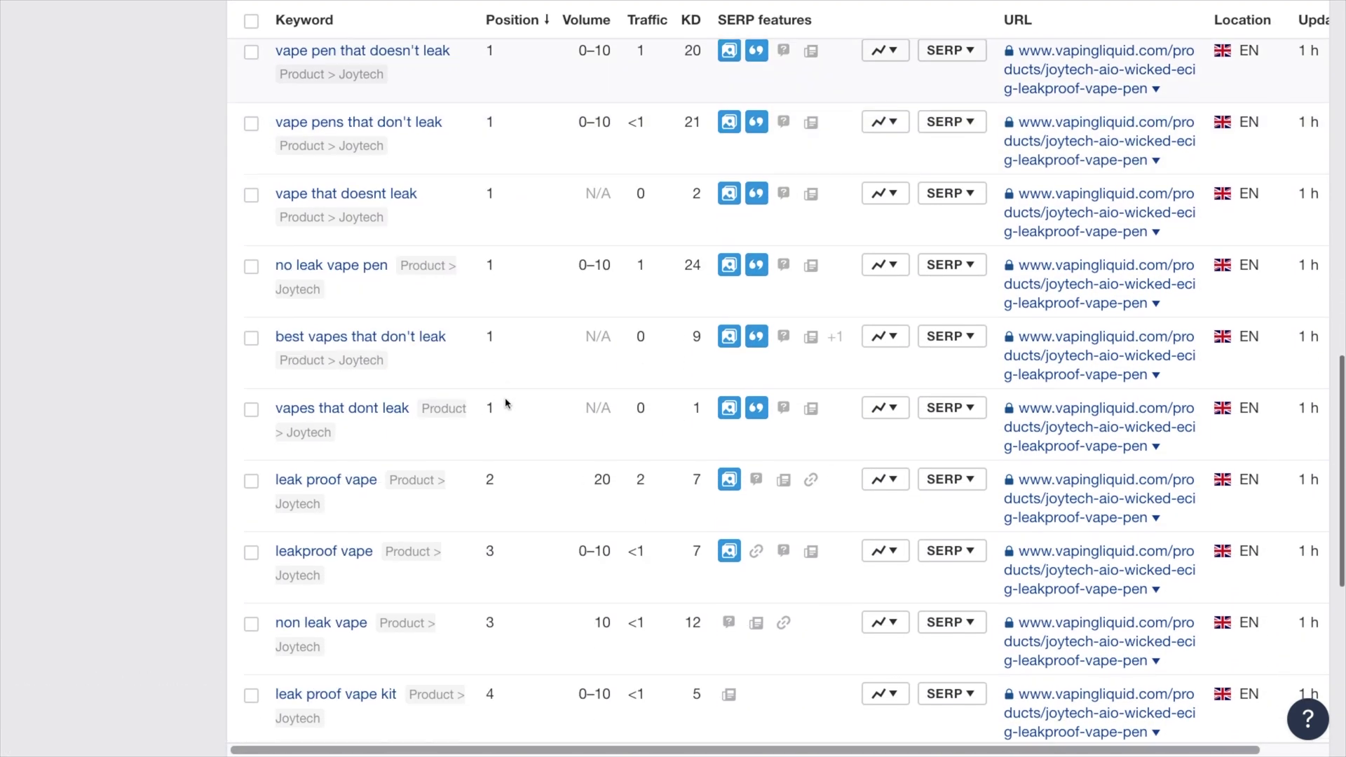
scroll(507, 403, "down", 2)
scroll(507, 403, "up", 2)
scroll(507, 404, "down", 7)
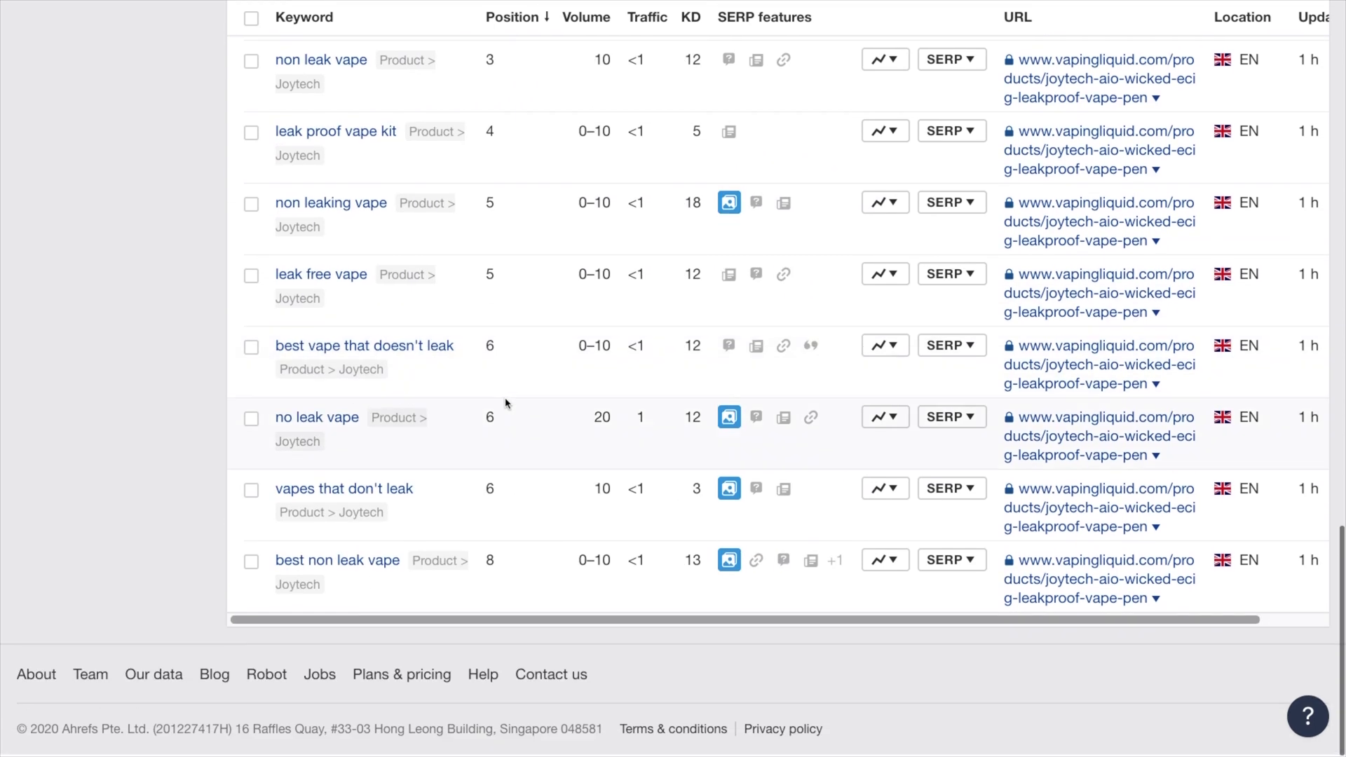
scroll(507, 403, "up", 12)
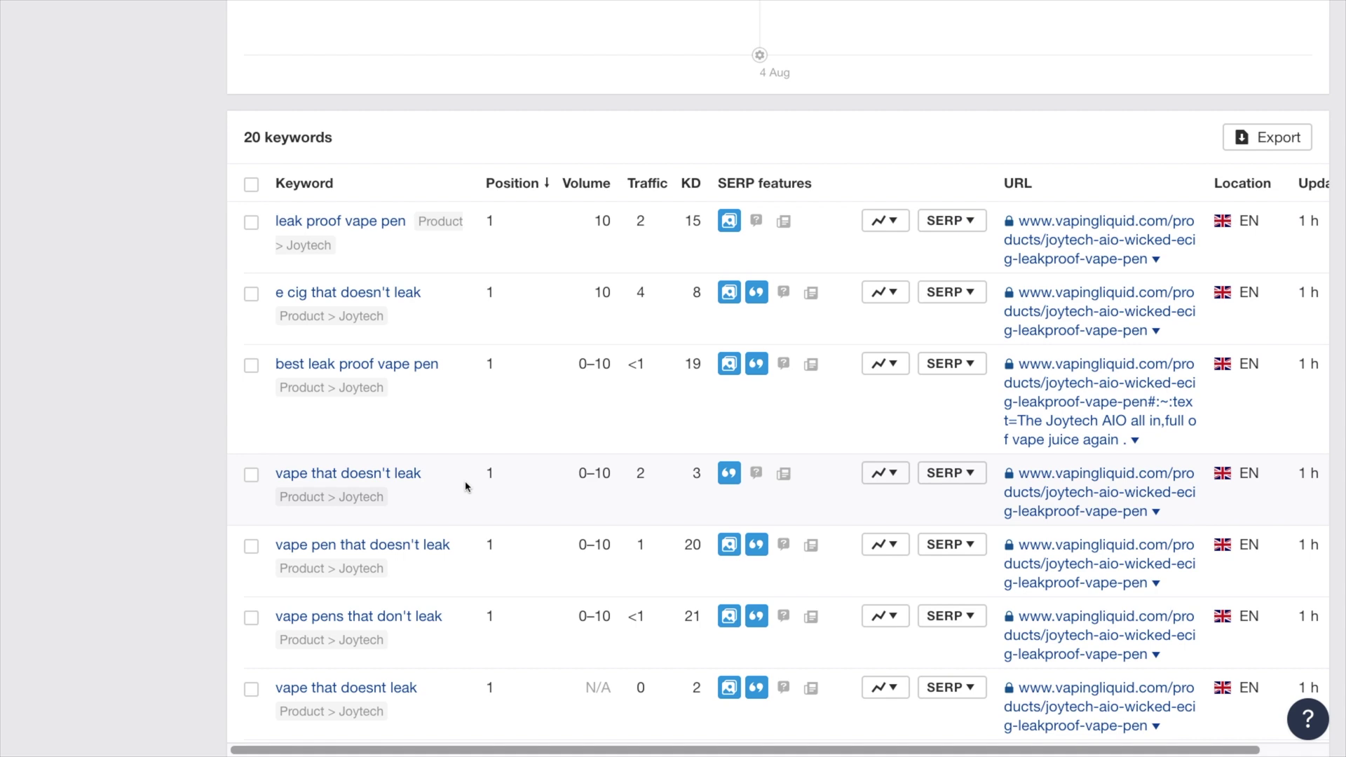
scroll(467, 486, "down", 2)
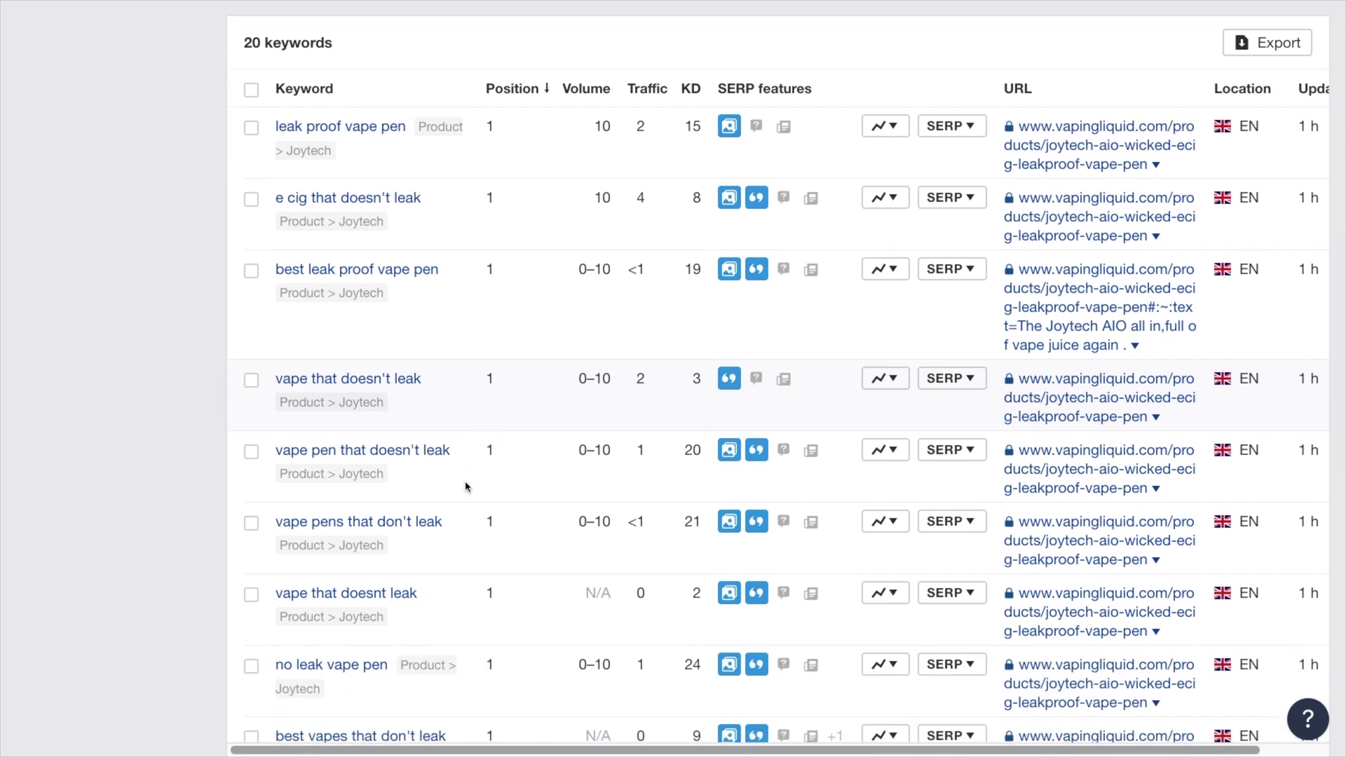
scroll(466, 487, "down", 5)
scroll(466, 487, "down", 7)
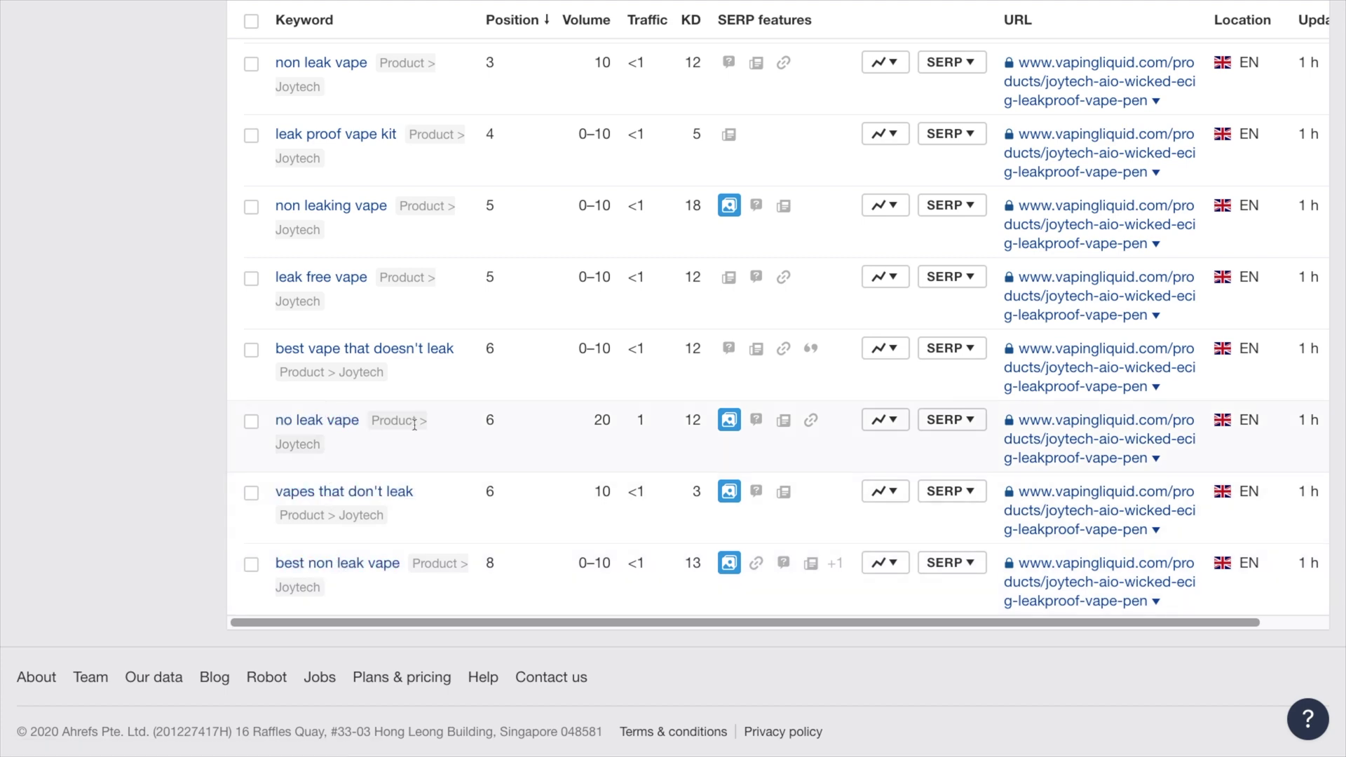
scroll(631, 471, "up", 1)
scroll(631, 471, "up", 3)
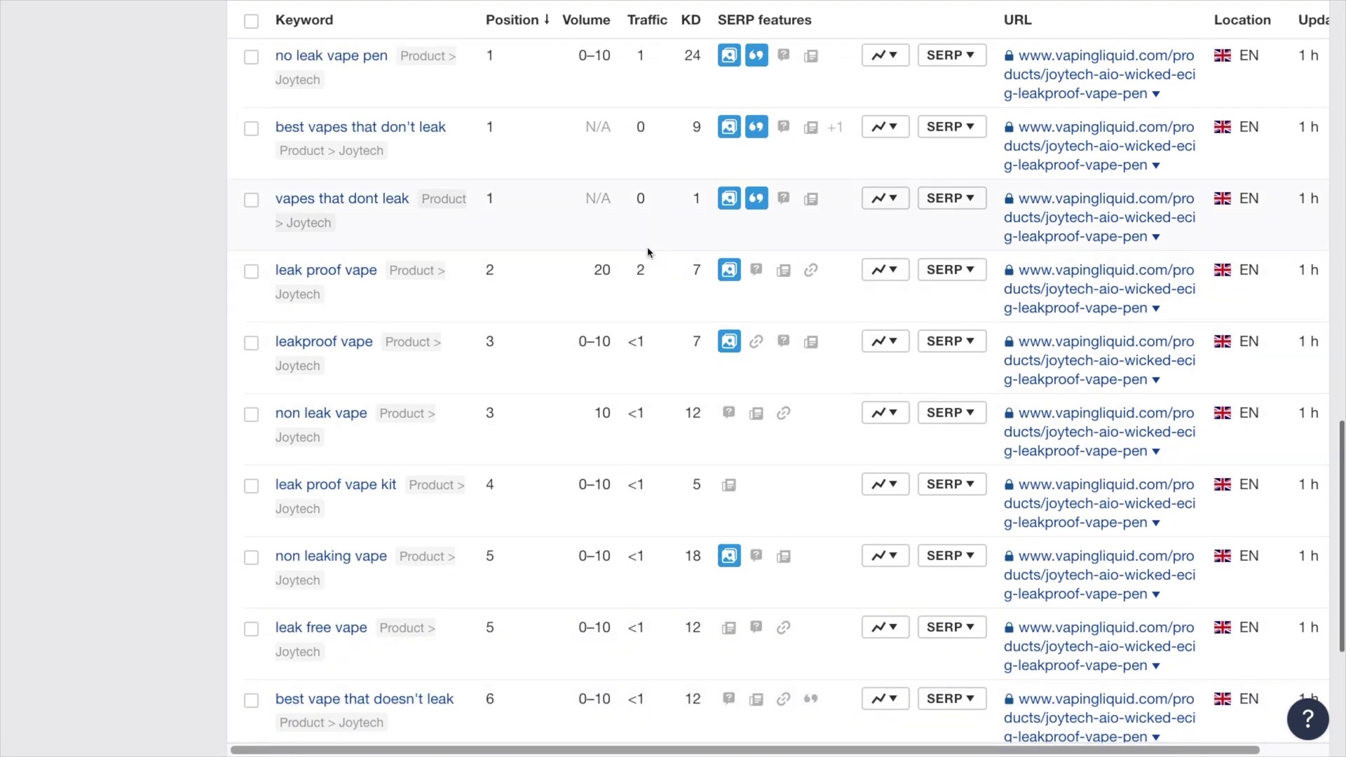
scroll(646, 255, "up", 4)
scroll(648, 252, "up", 5)
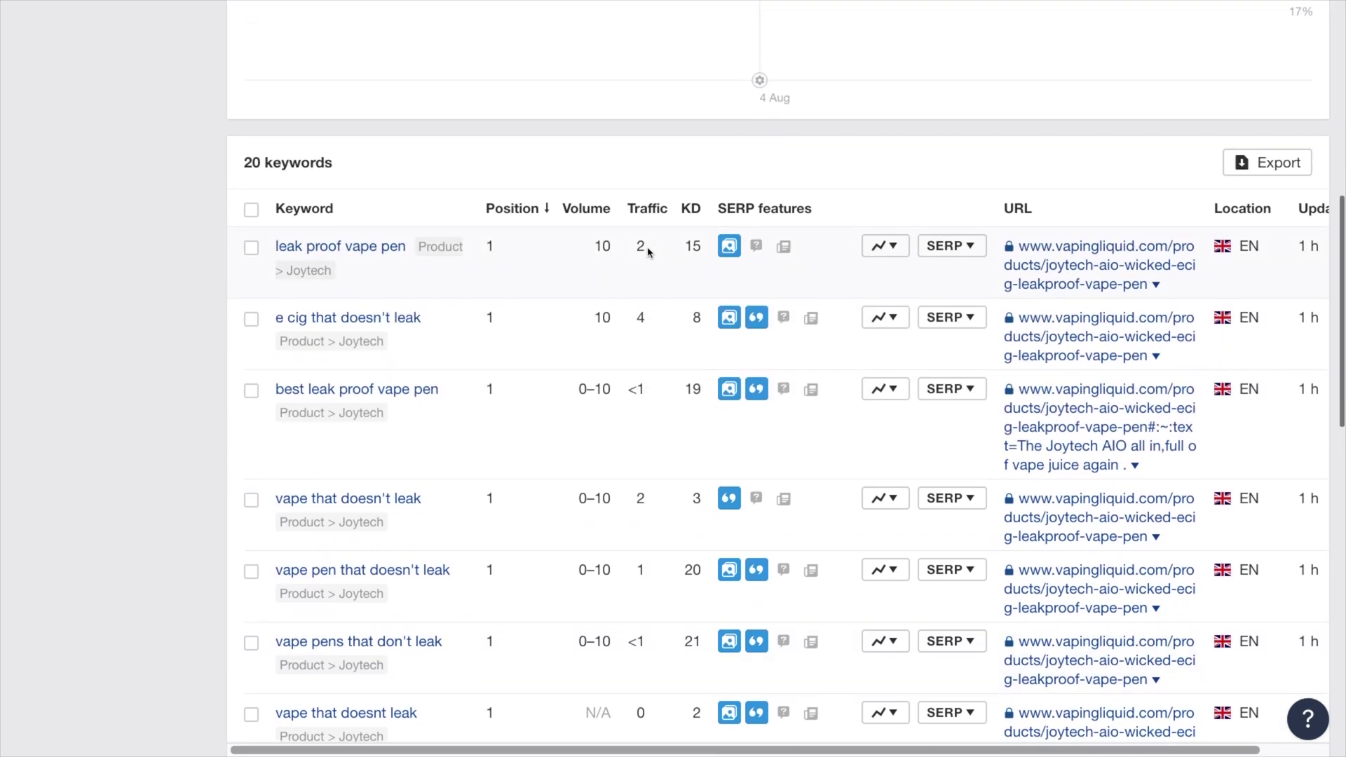
scroll(648, 253, "down", 2)
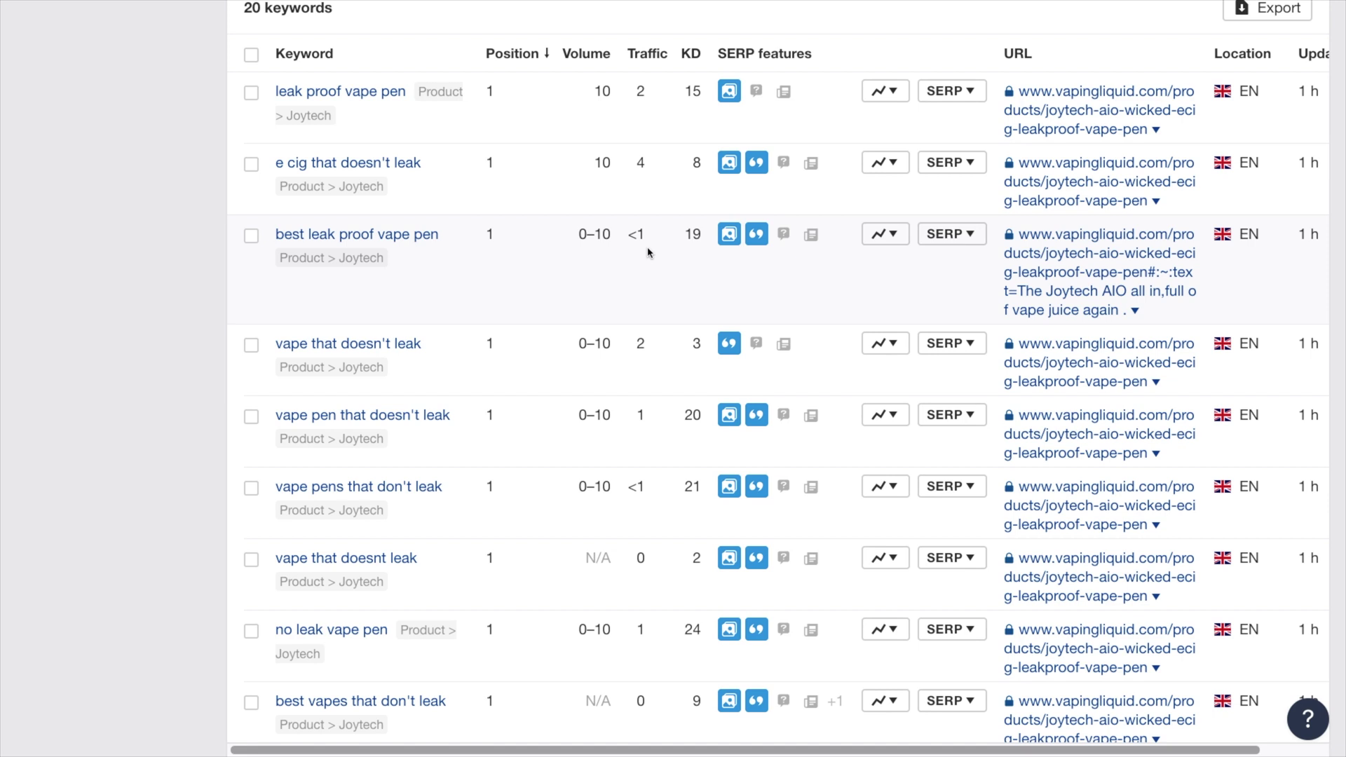
scroll(648, 252, "down", 1)
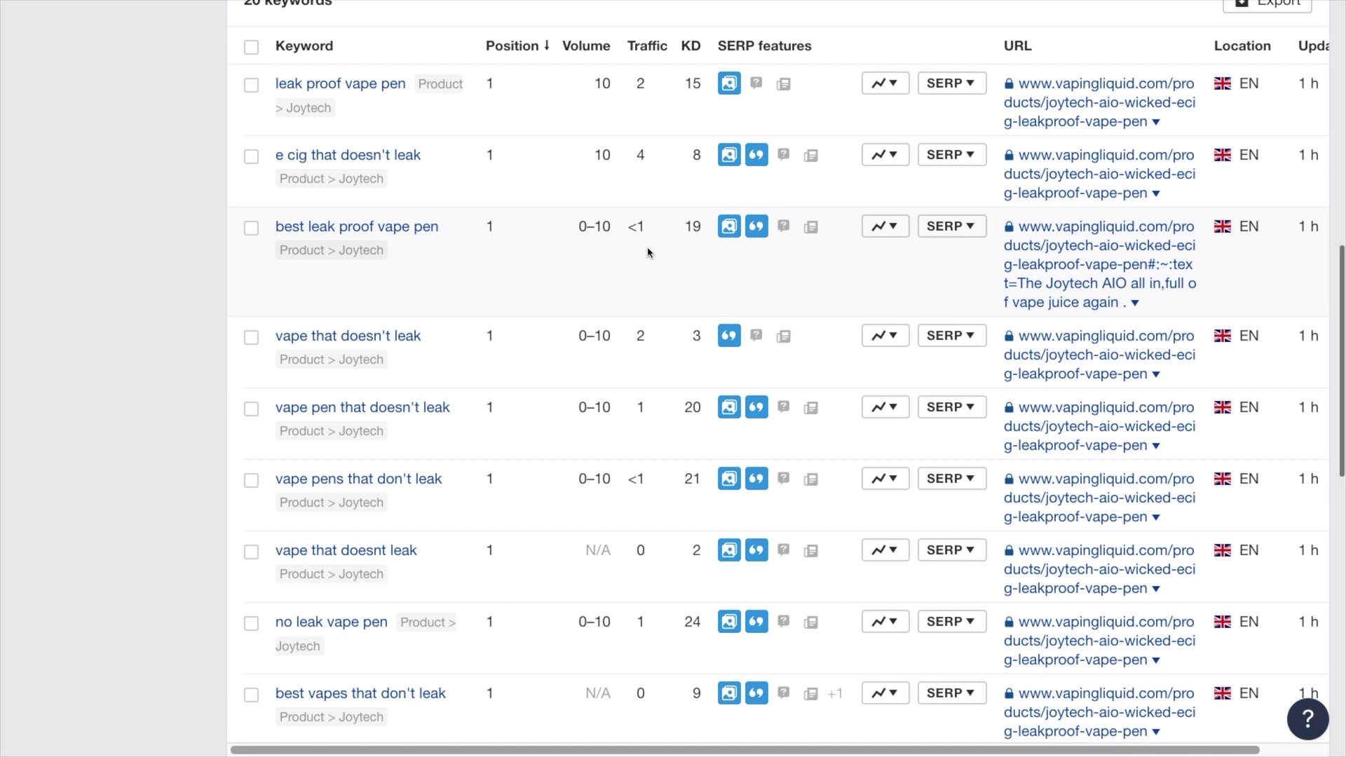
scroll(565, 329, "down", 9)
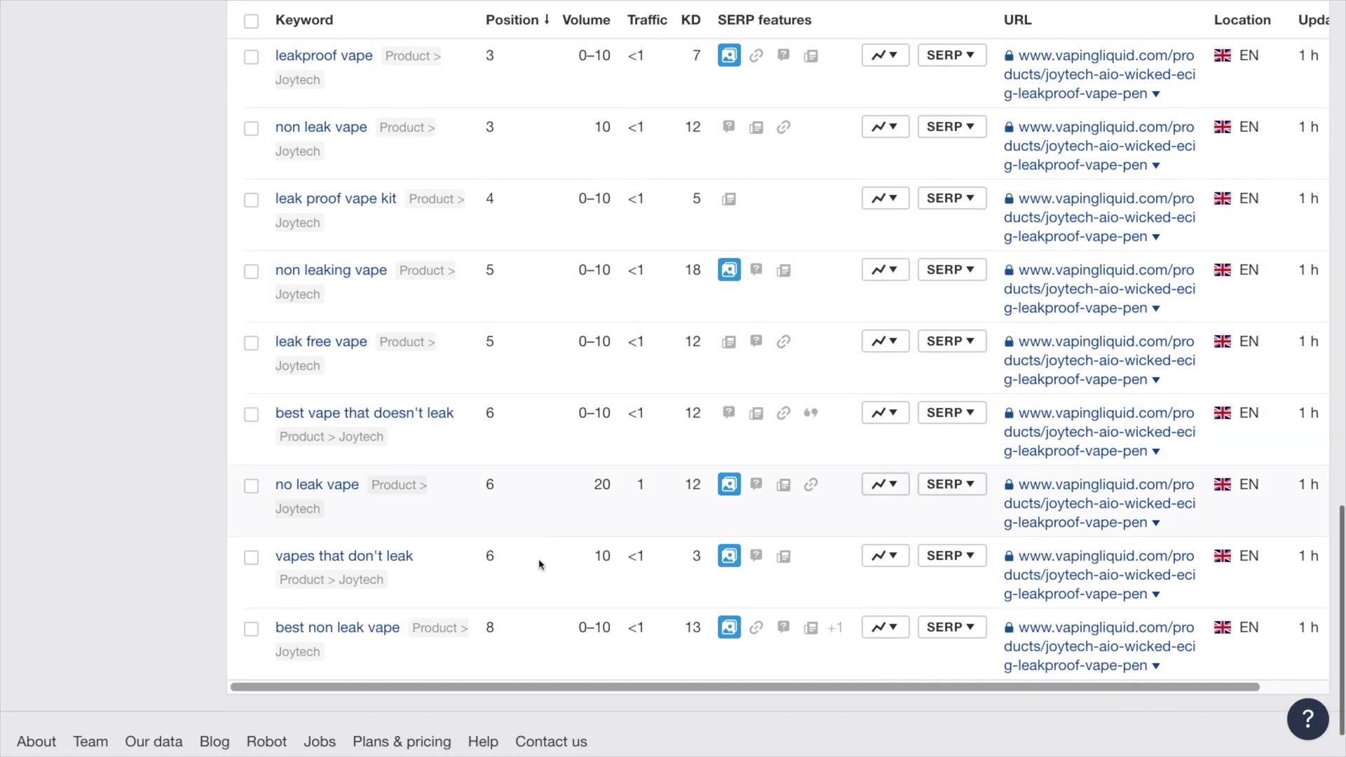
Step: Review the top queries' clicks and CTR, then select 'vapes that don't leak'
scroll(580, 580, "up", 4)
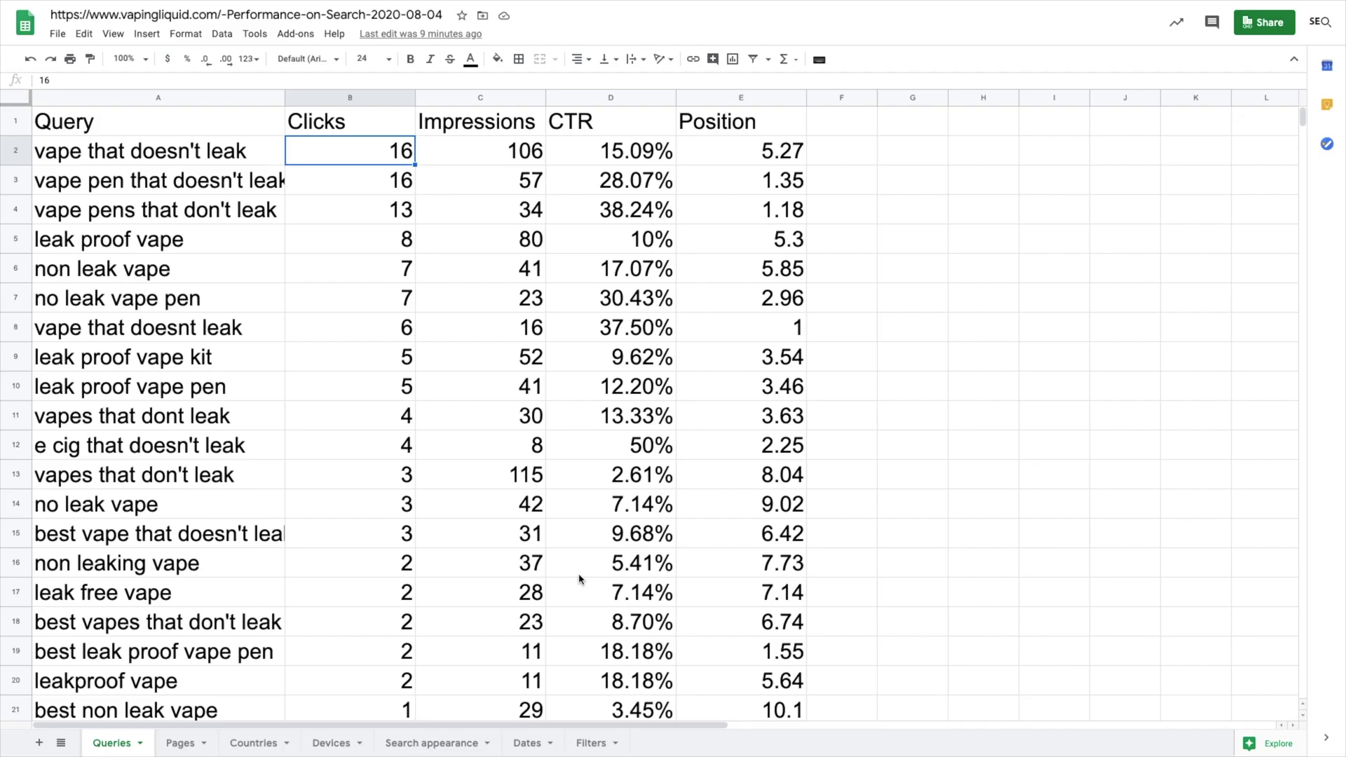
left_click(388, 279)
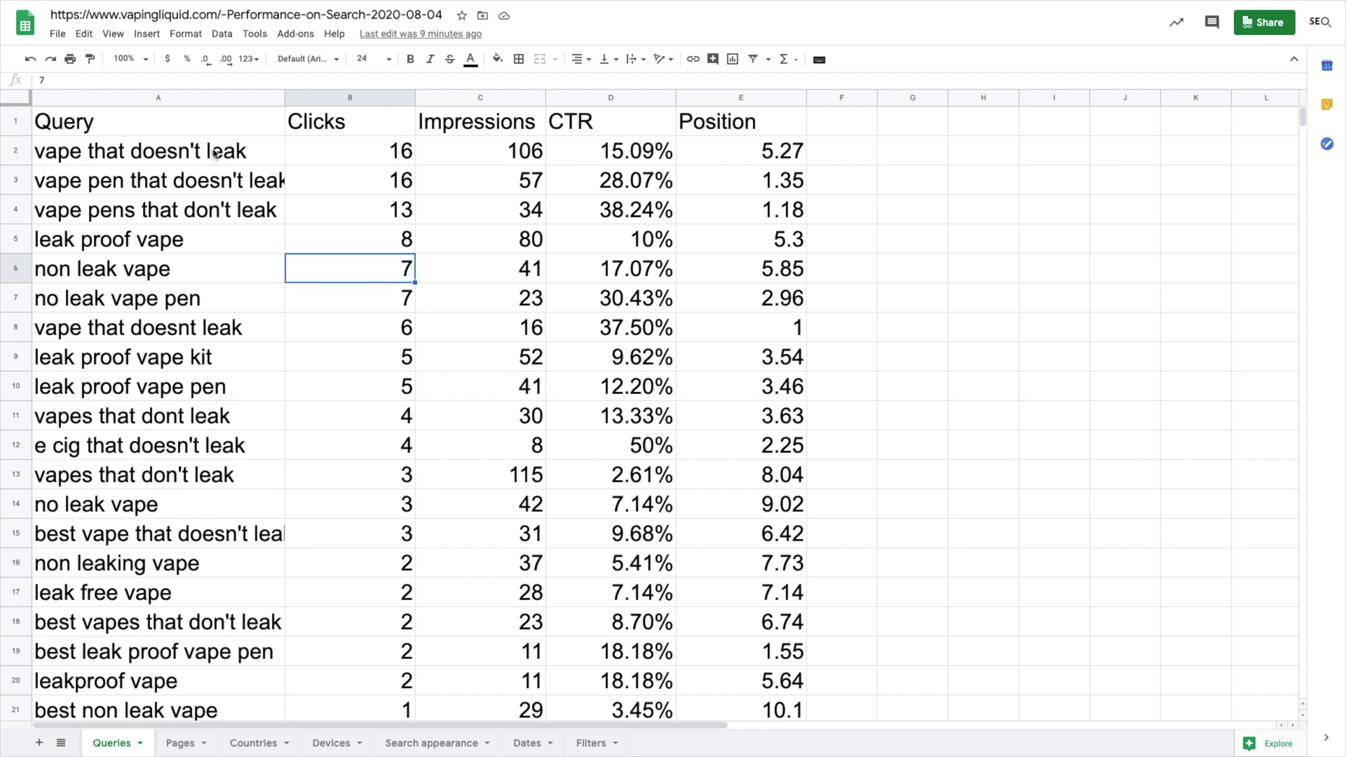
left_click_drag(214, 154, 184, 415)
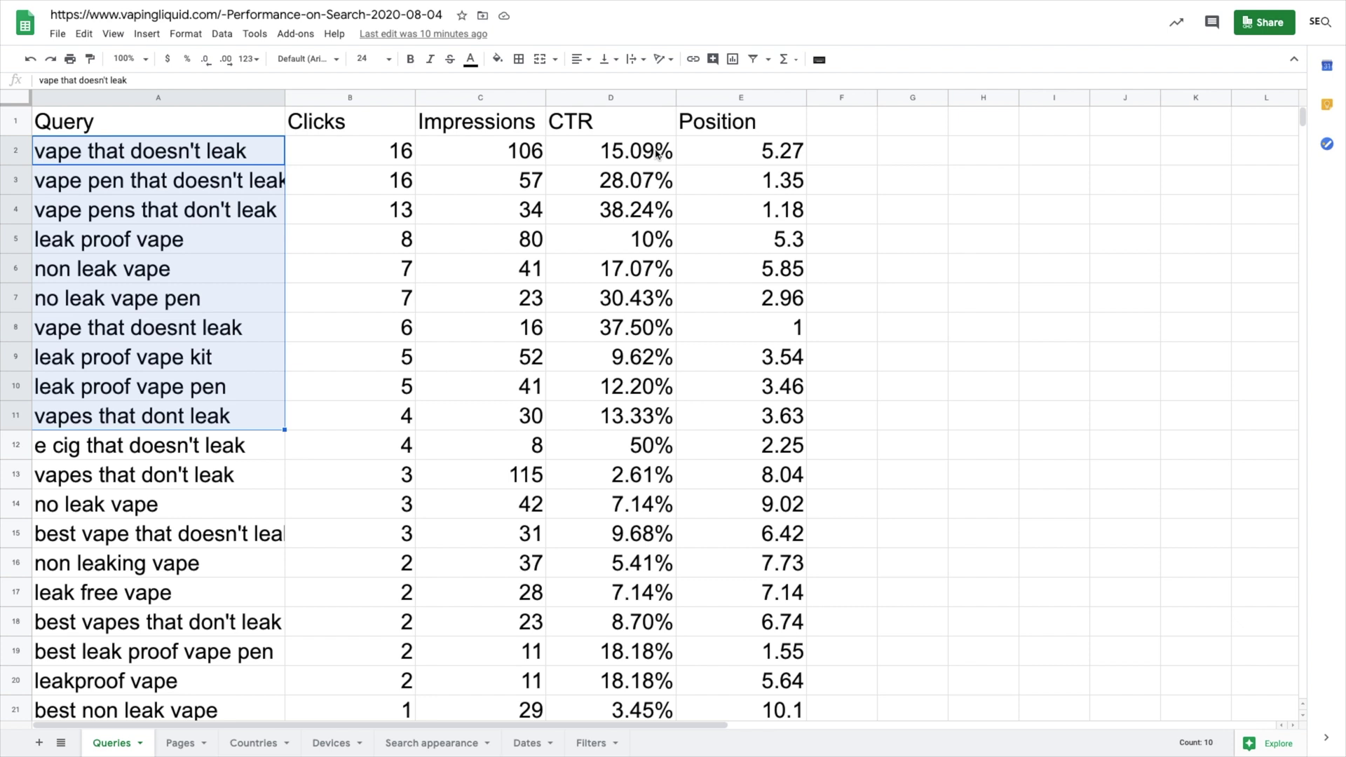
left_click_drag(657, 154, 644, 344)
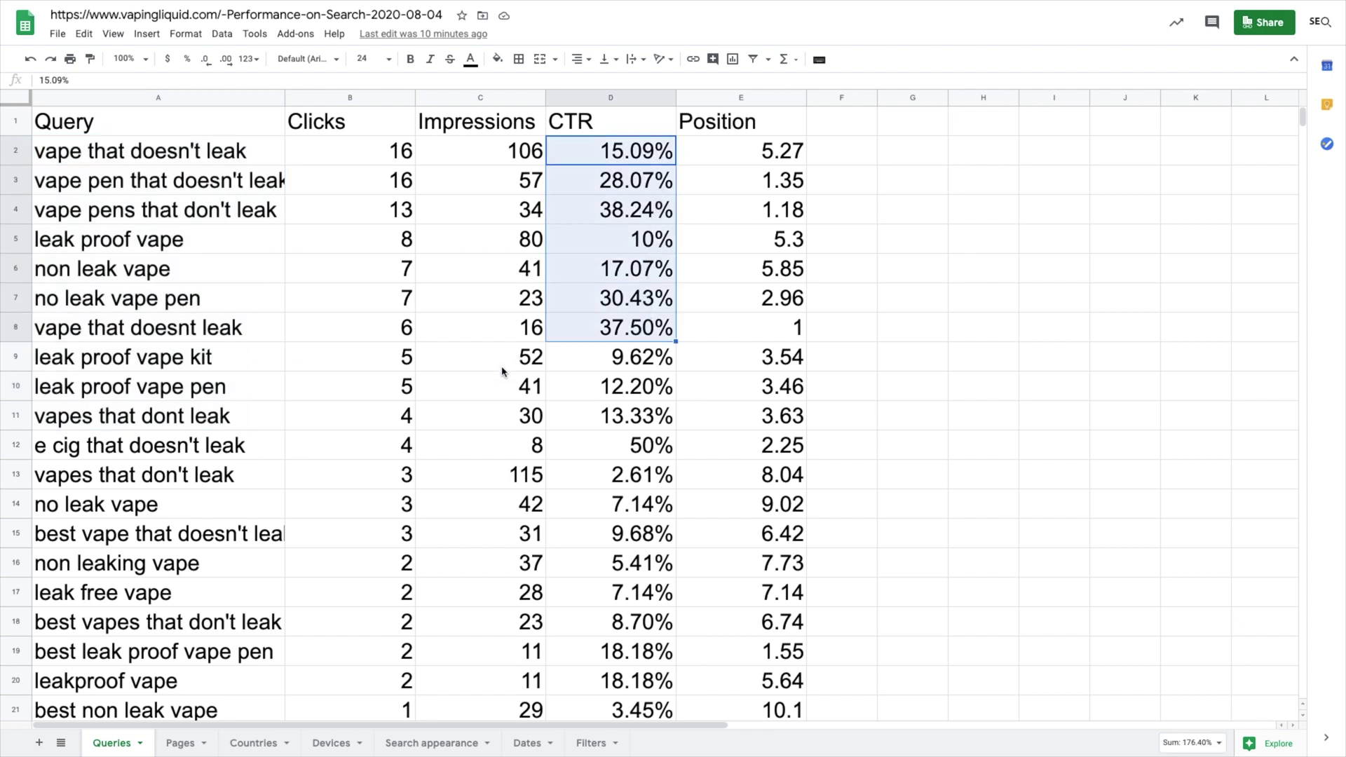
scroll(502, 372, "down", 1)
scroll(502, 371, "up", 1)
left_click(234, 482)
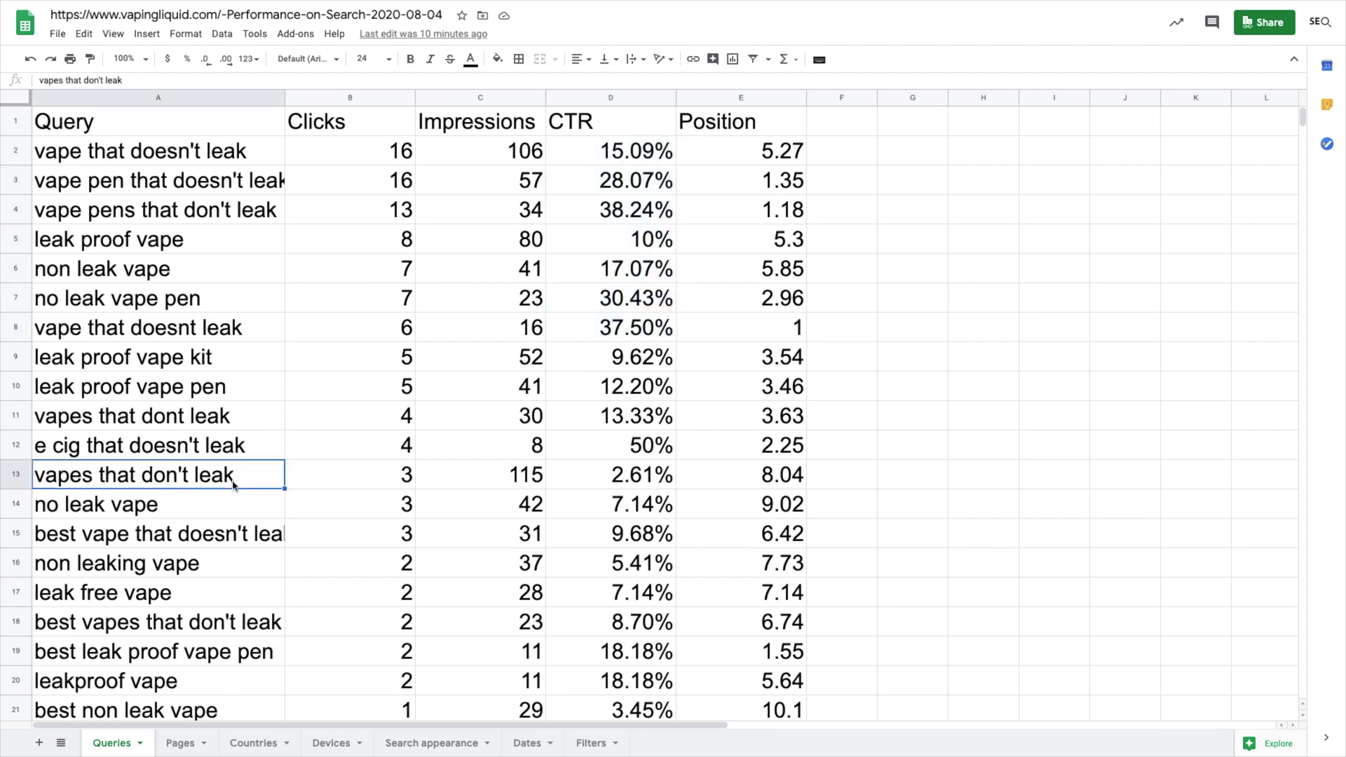
Step: Search the Rank Tracker page for 'vapes that don't leak'
key("ctrl+Tab")
key("ctrl+f")
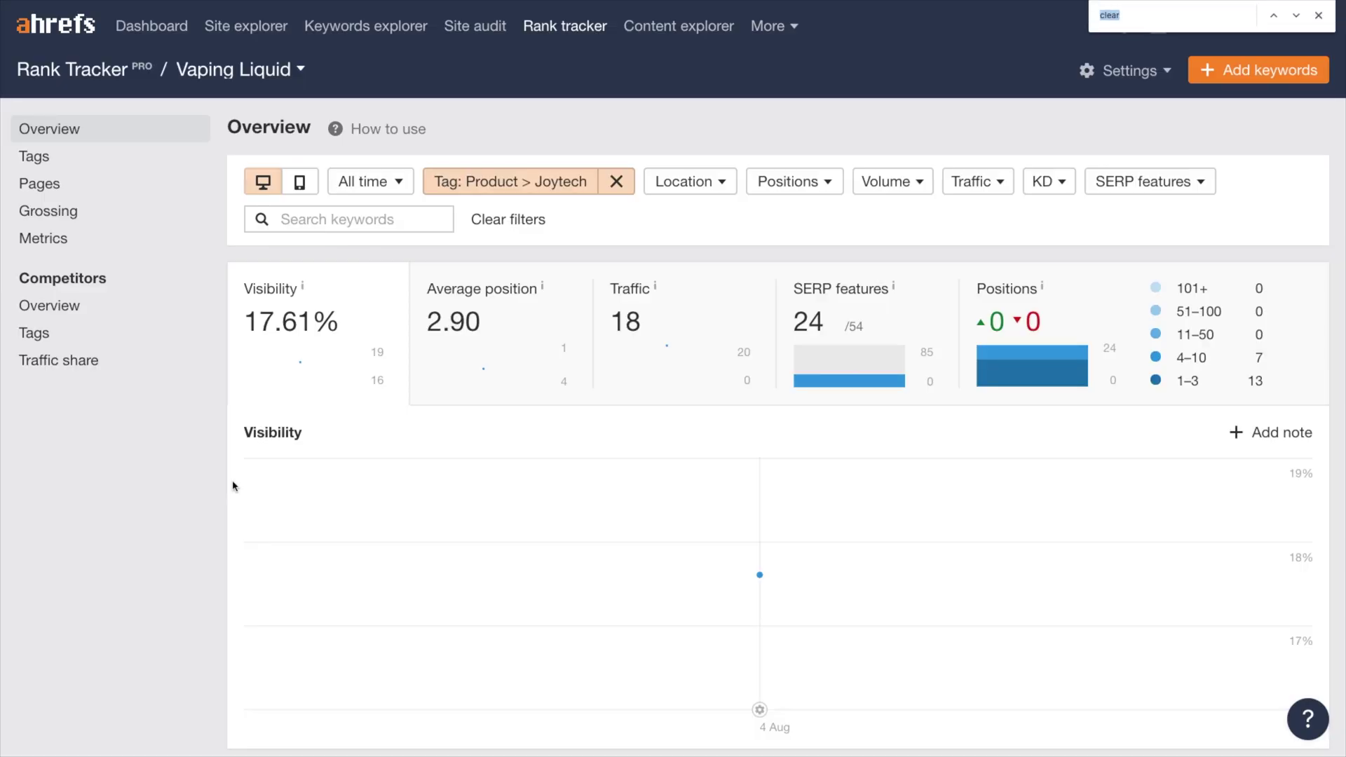
type("vapes that don't leak")
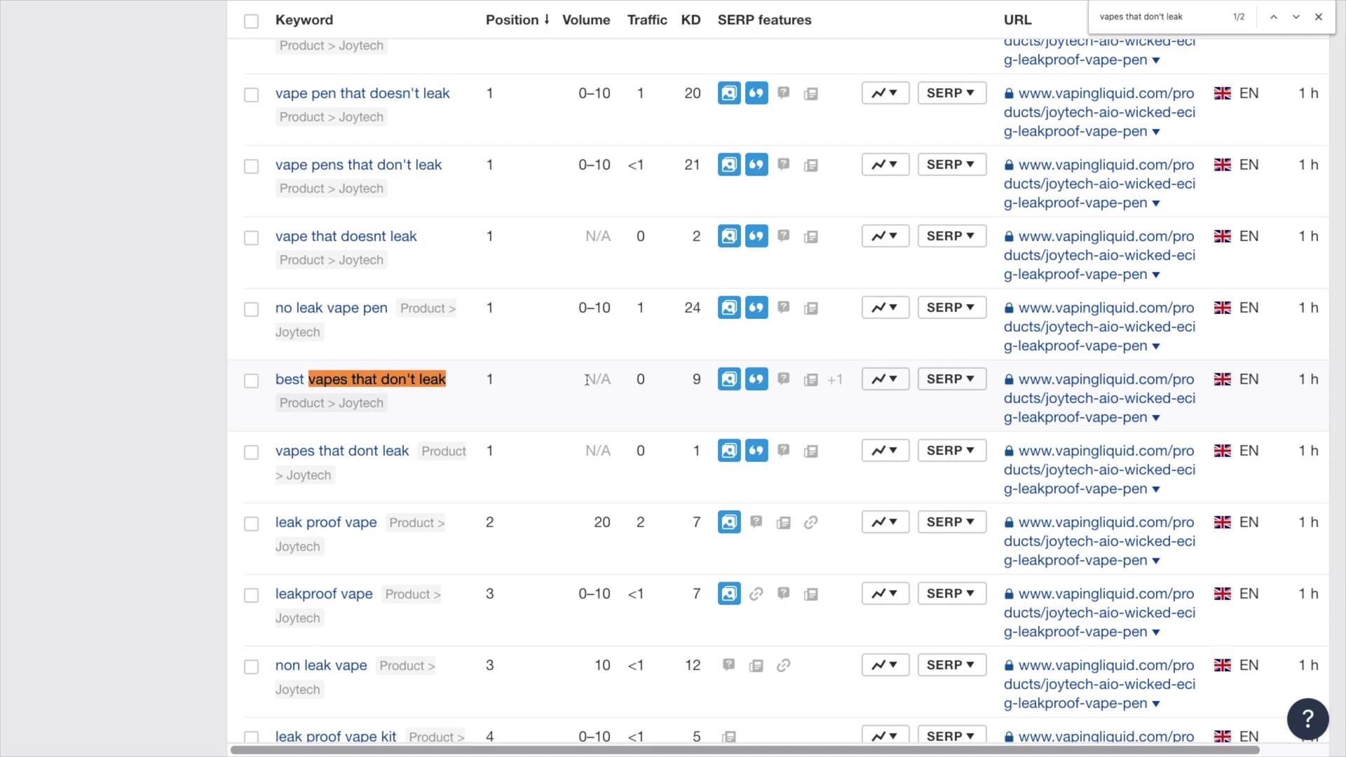
Step: Check the arc vape query spreadsheet, then return to the Rank Tracker overview
key("ctrl+shift+Tab")
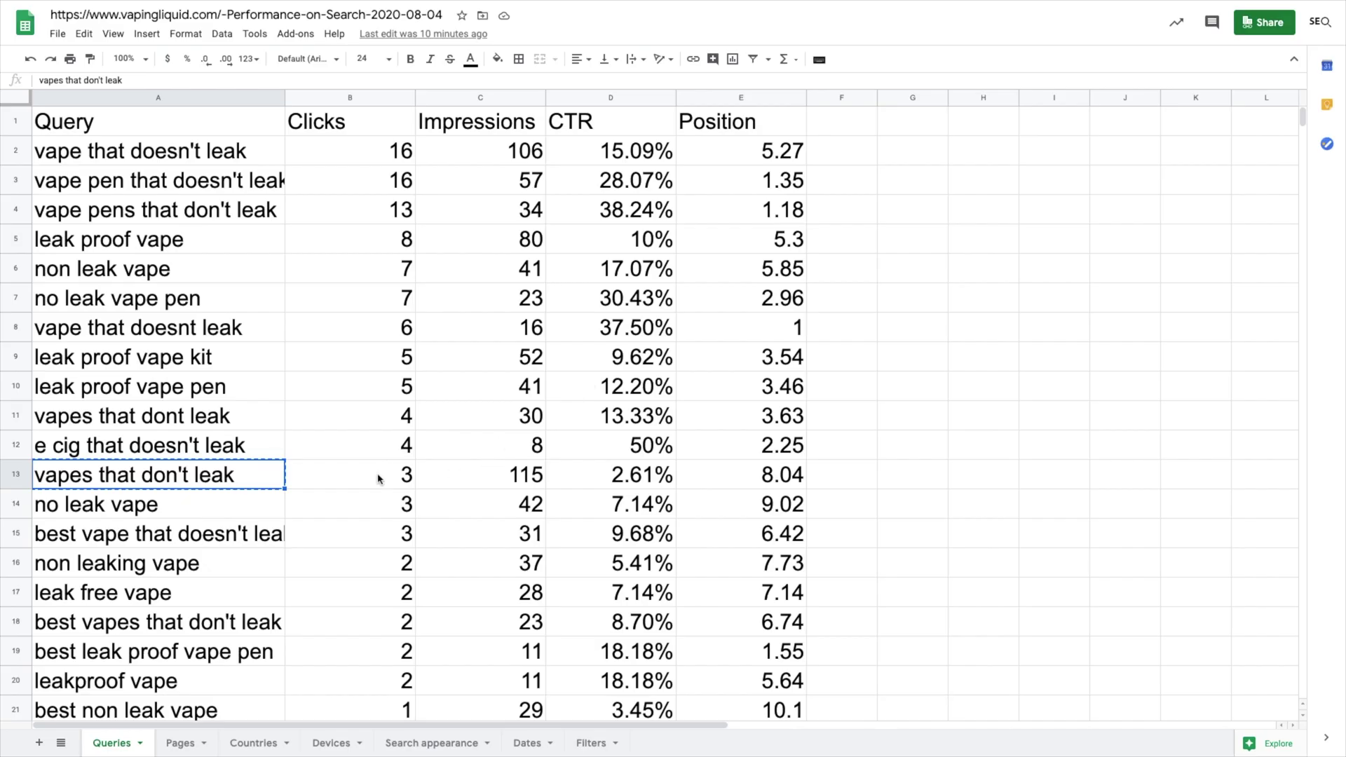
key("ctrl+shift+Tab")
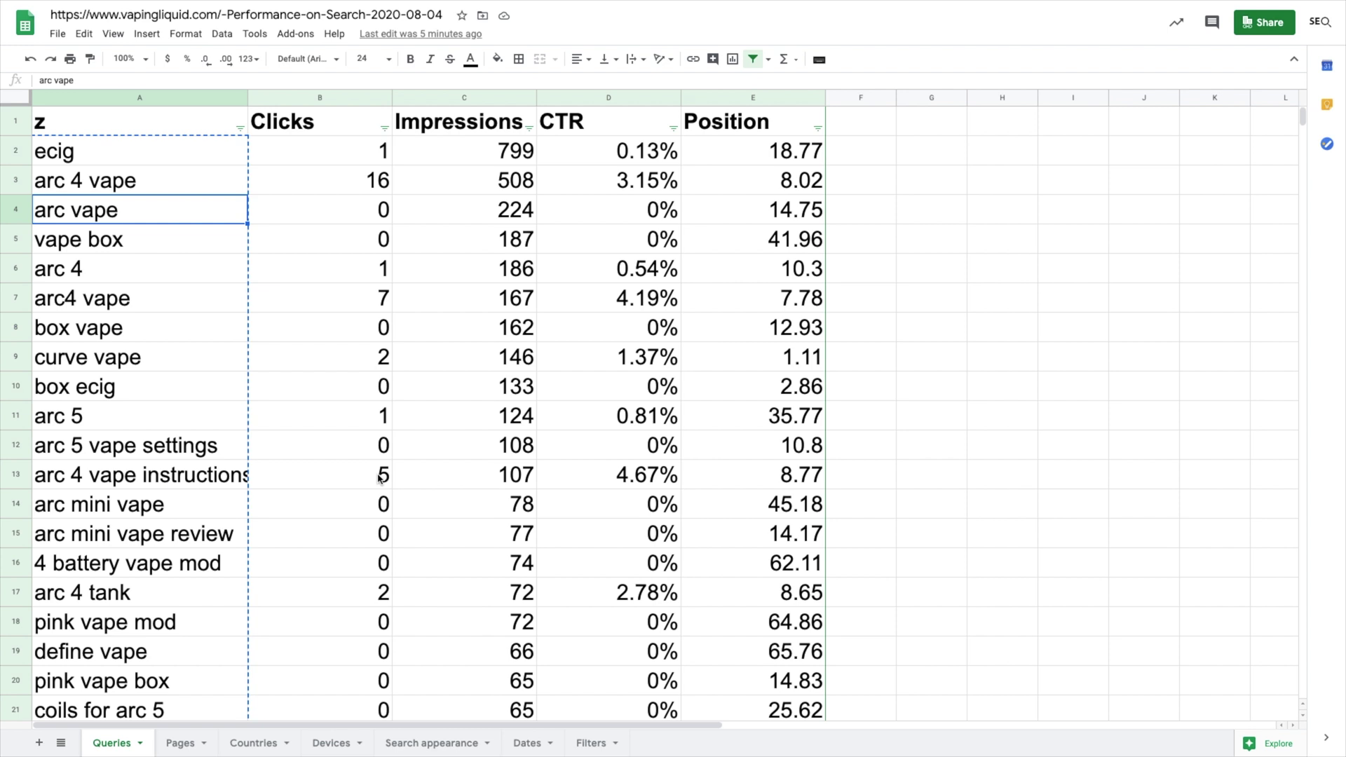
left_click(379, 479)
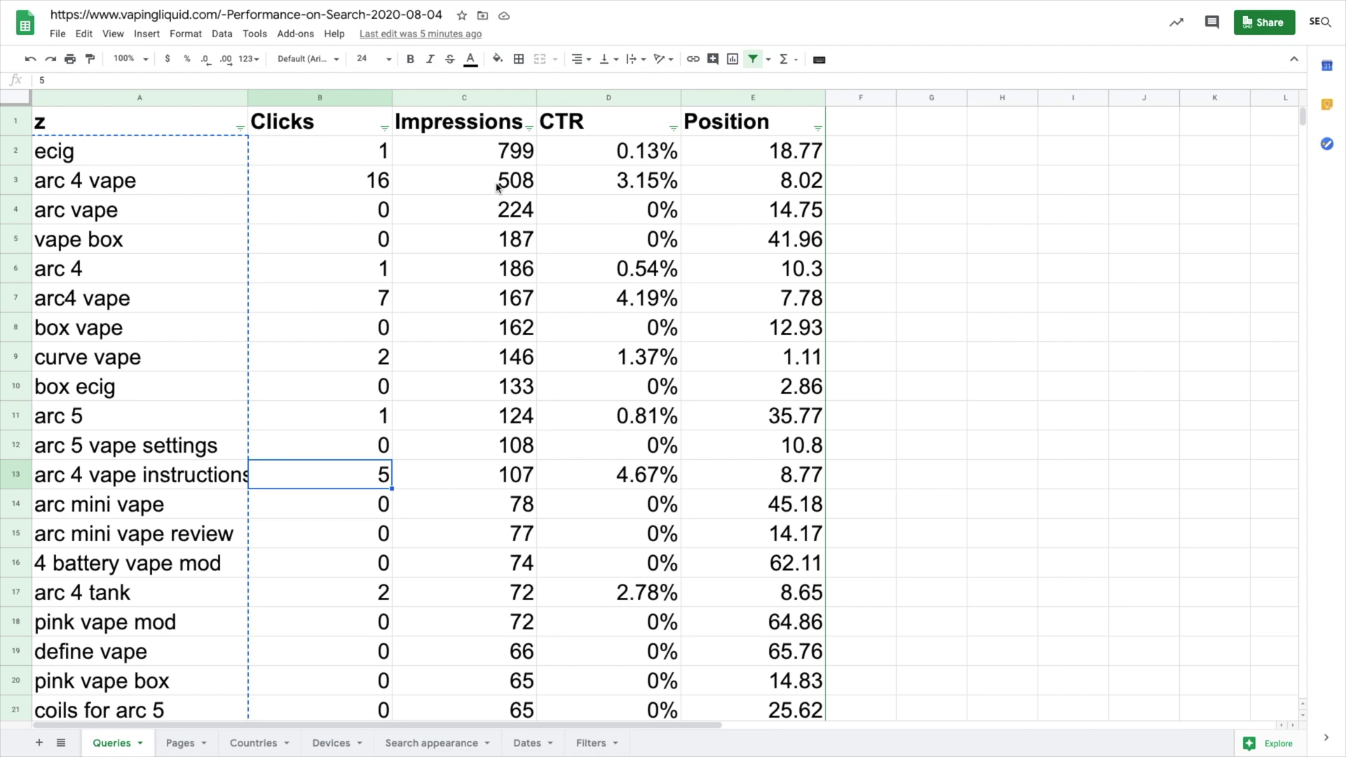
key("ctrl+Tab")
scroll(495, 183, "up", 15)
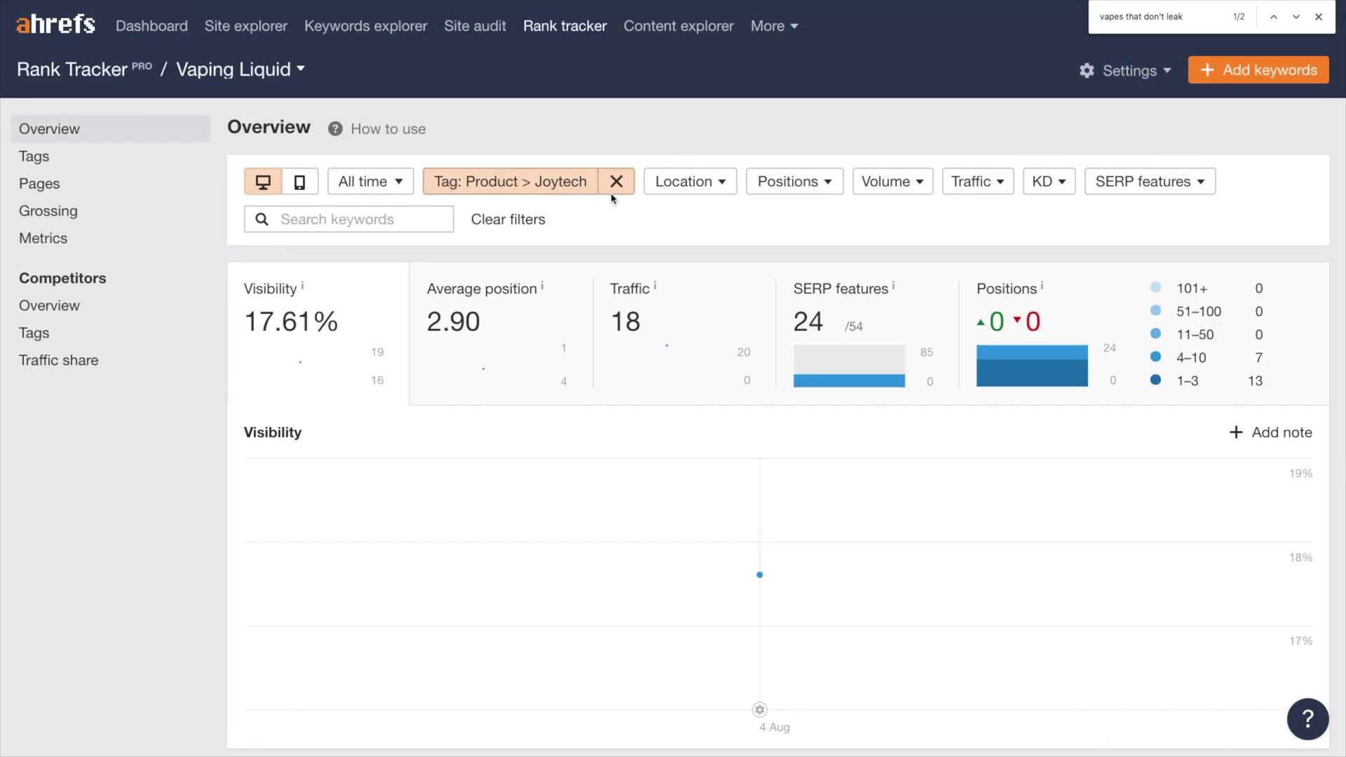
Step: Replace the Product > Joytech tag filter with the Product > Arc5 tag
left_click(616, 182)
left_click(452, 182)
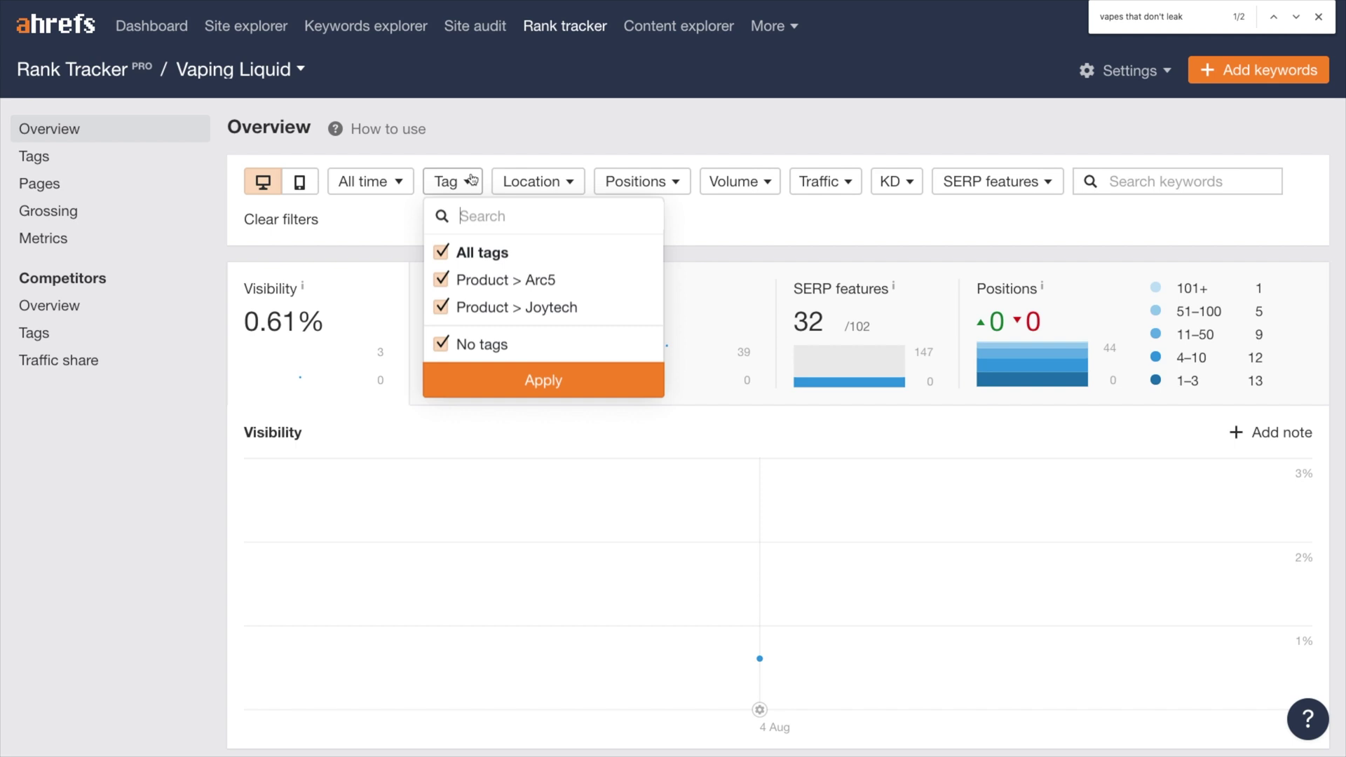
left_click(640, 279)
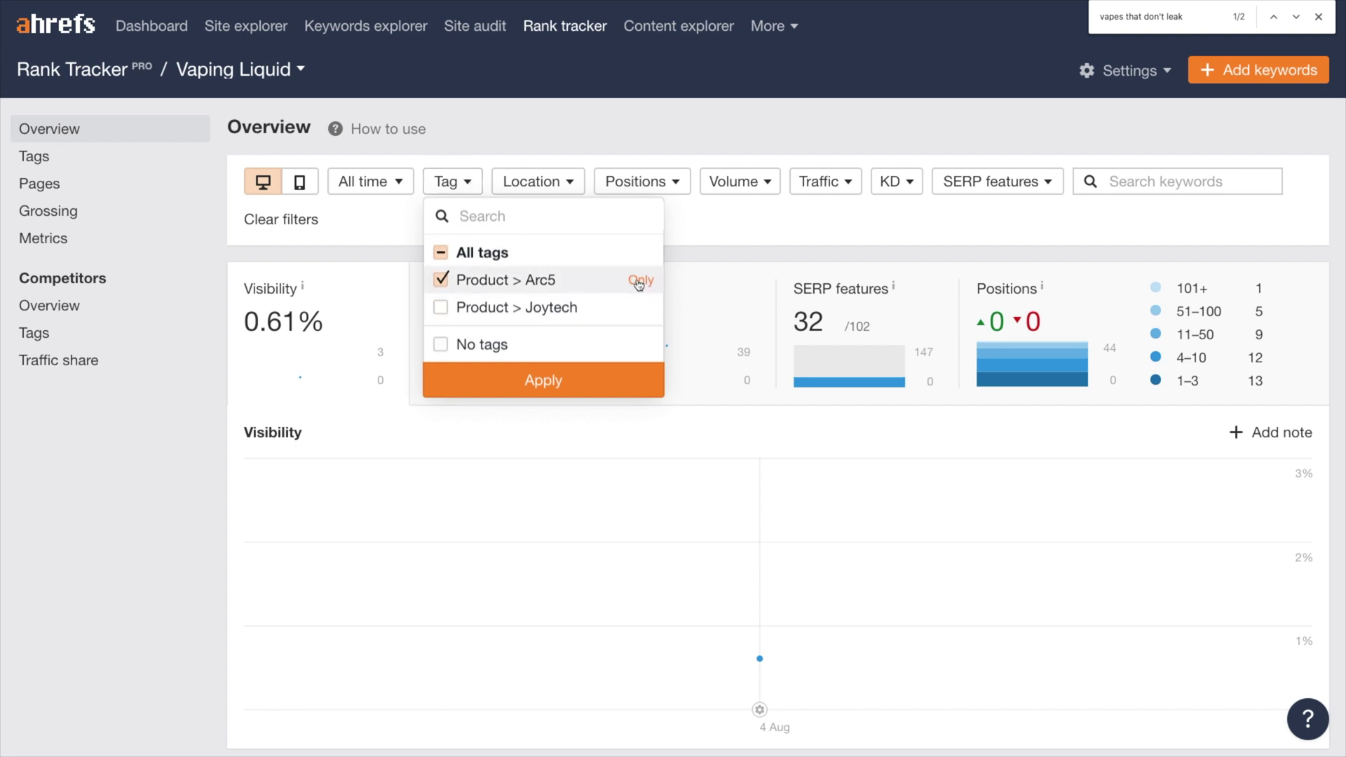
left_click(545, 382)
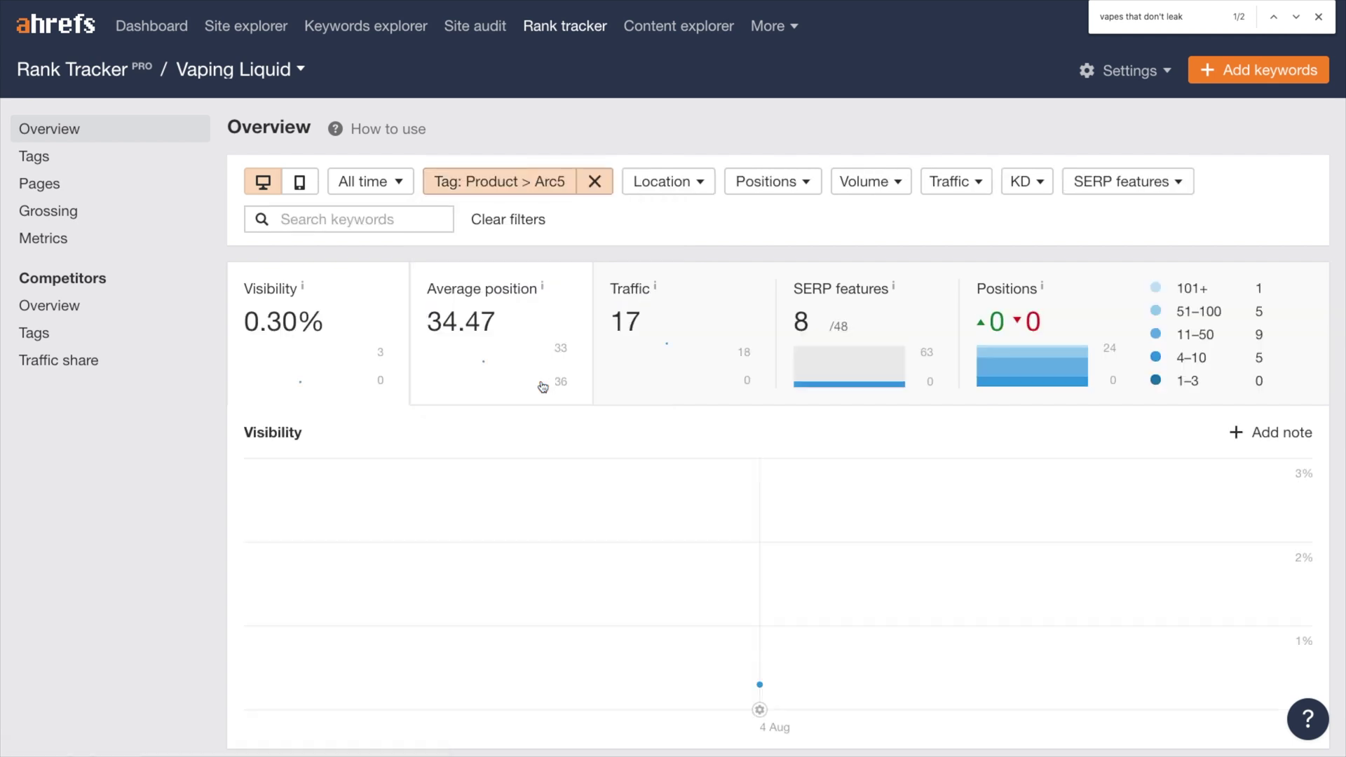
Step: Scroll through the Arc5-tagged keyword rows and back up to the top
scroll(543, 386, "down", 5)
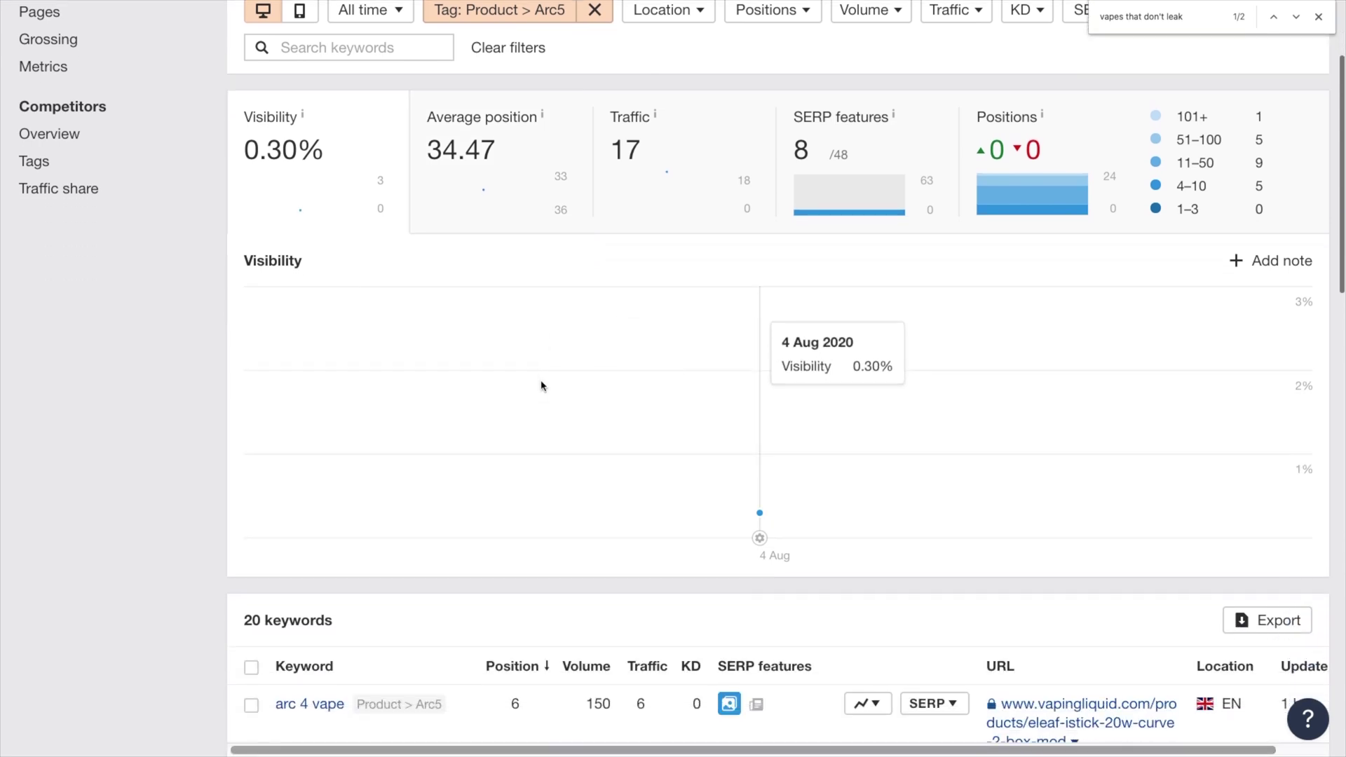
scroll(543, 384, "down", 3)
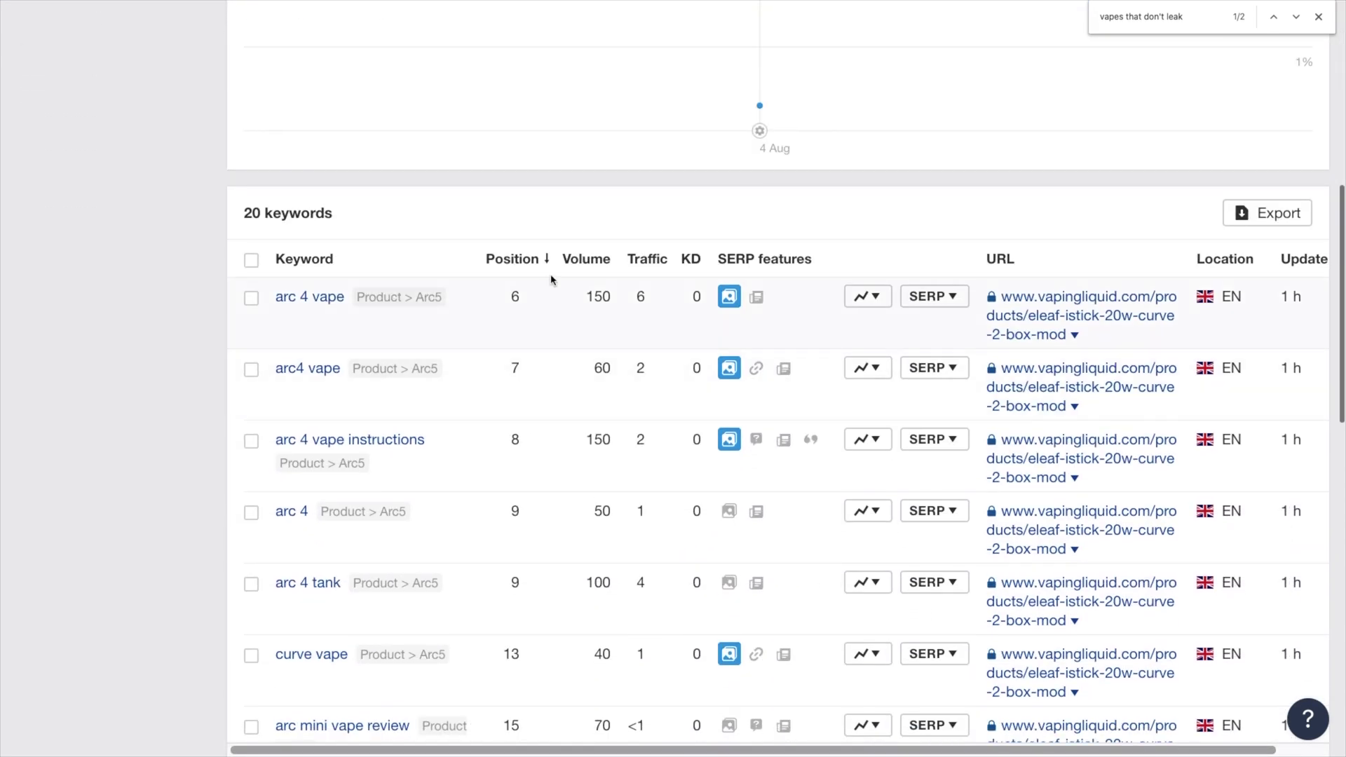
scroll(541, 322, "down", 1)
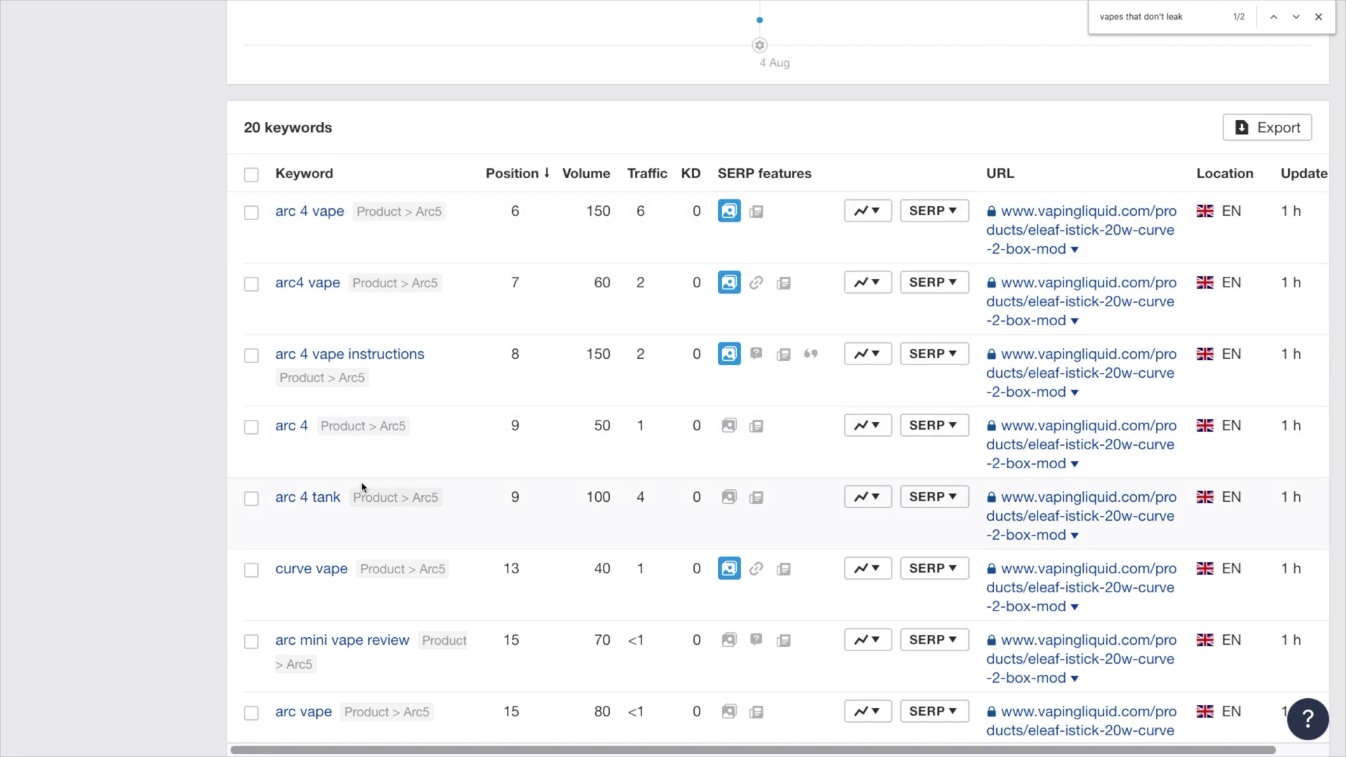
scroll(301, 469, "down", 5)
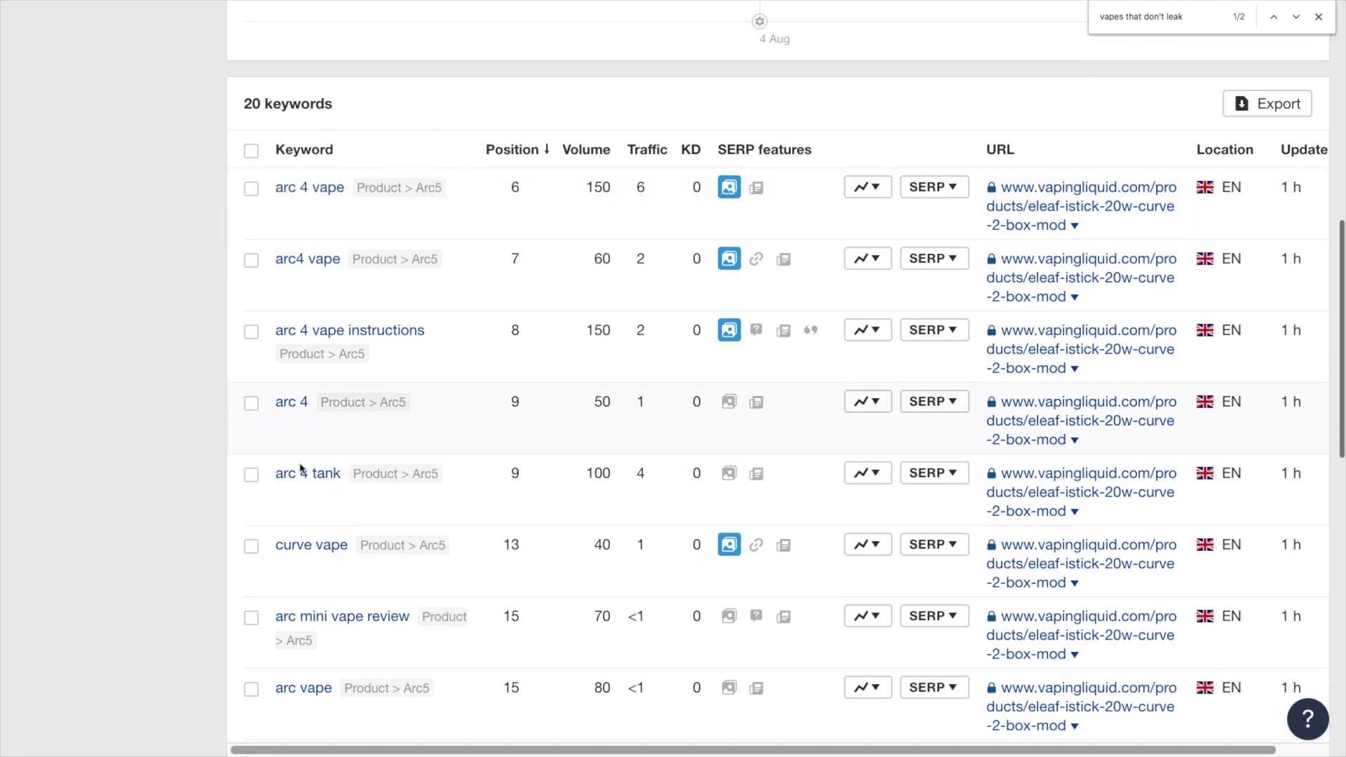
scroll(302, 469, "down", 1)
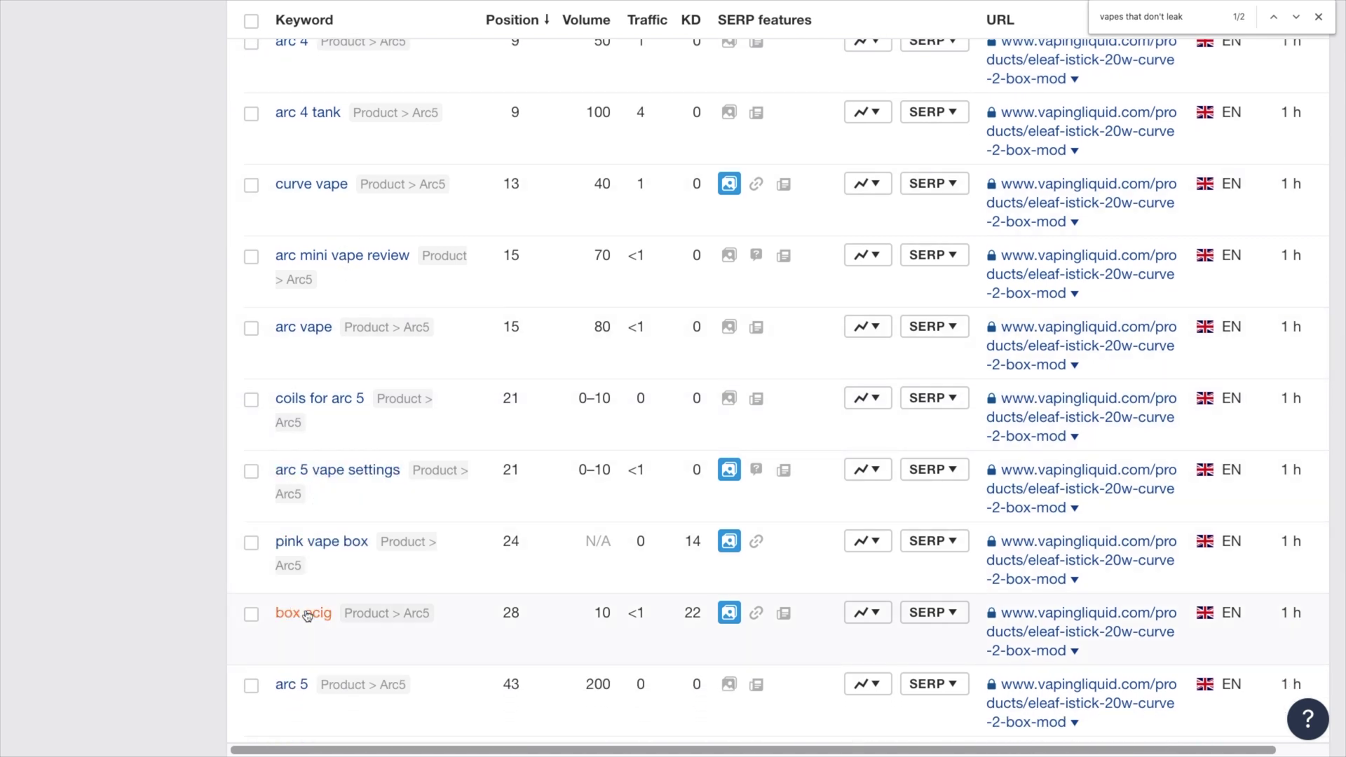
scroll(618, 313, "down", 1)
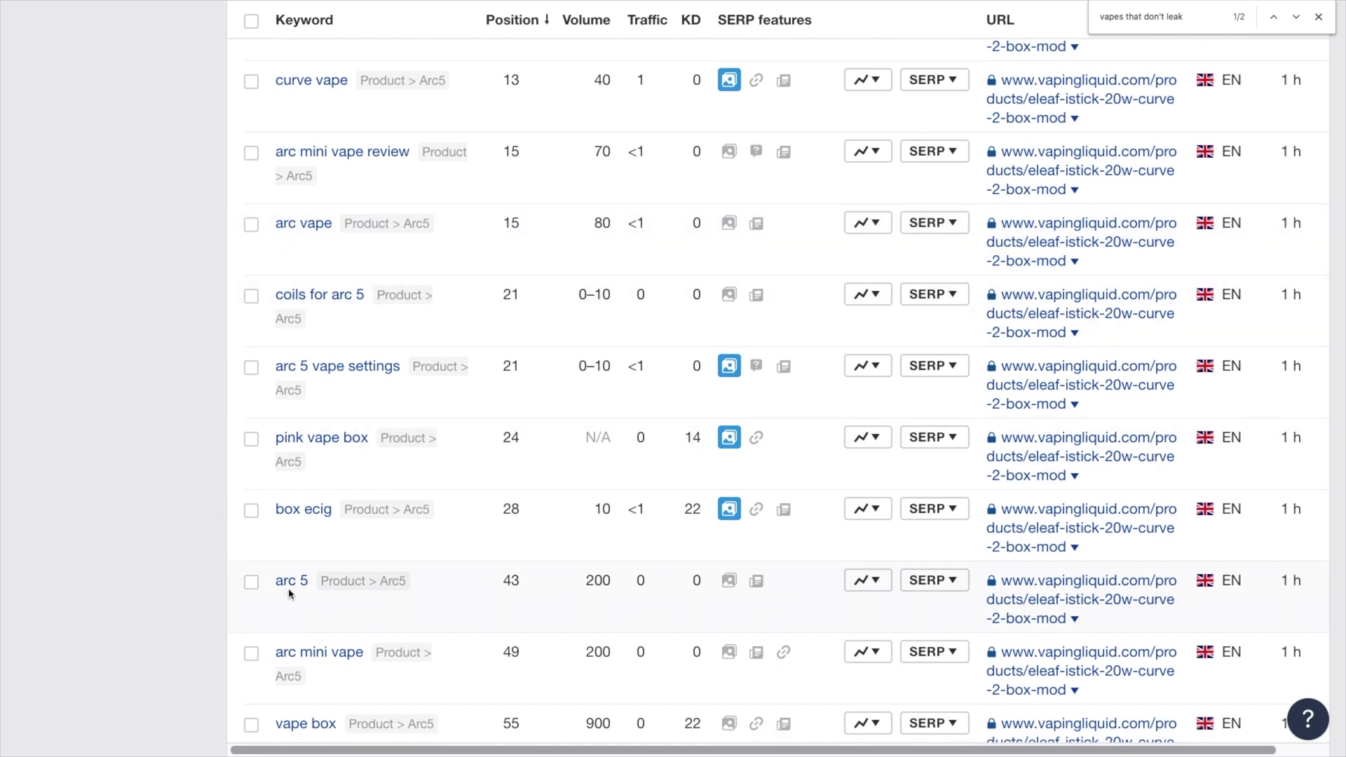
scroll(497, 611, "down", 1)
scroll(498, 612, "down", 1)
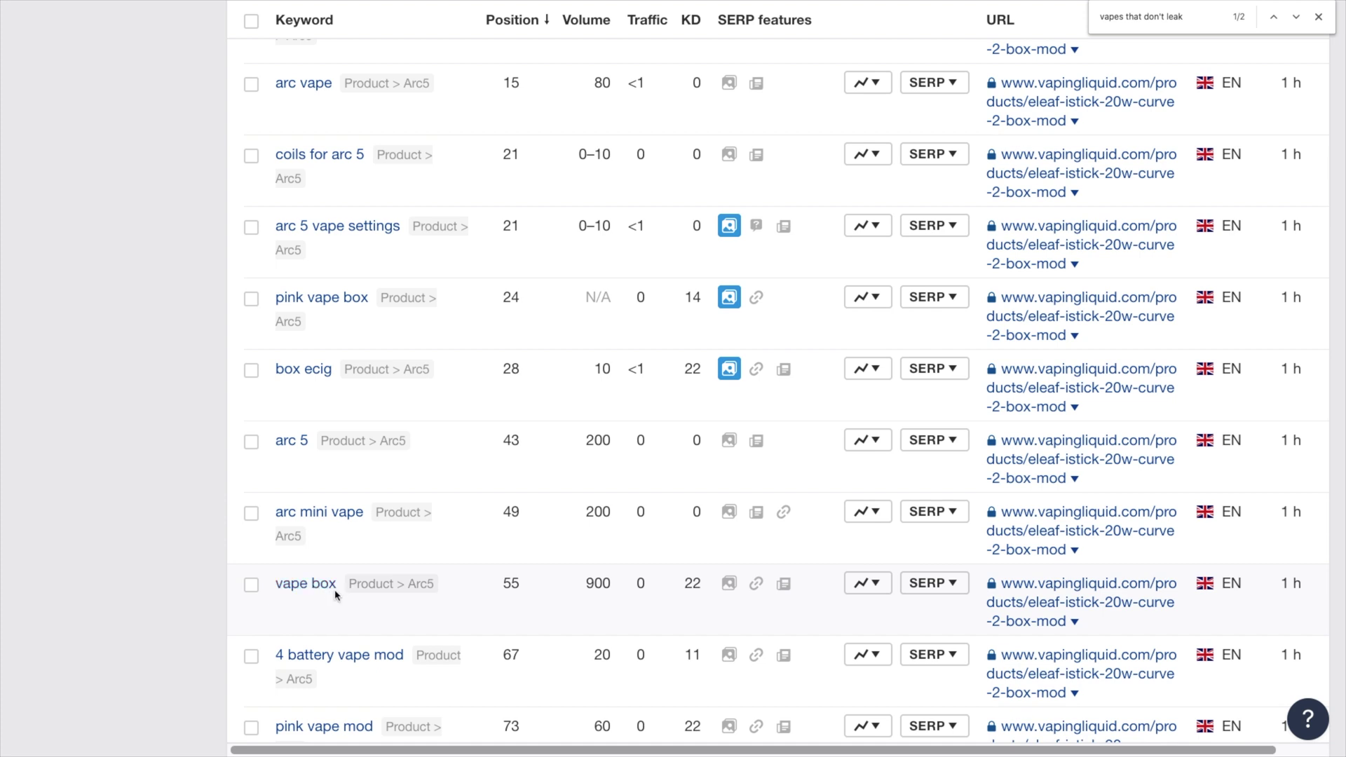
scroll(337, 596, "down", 1)
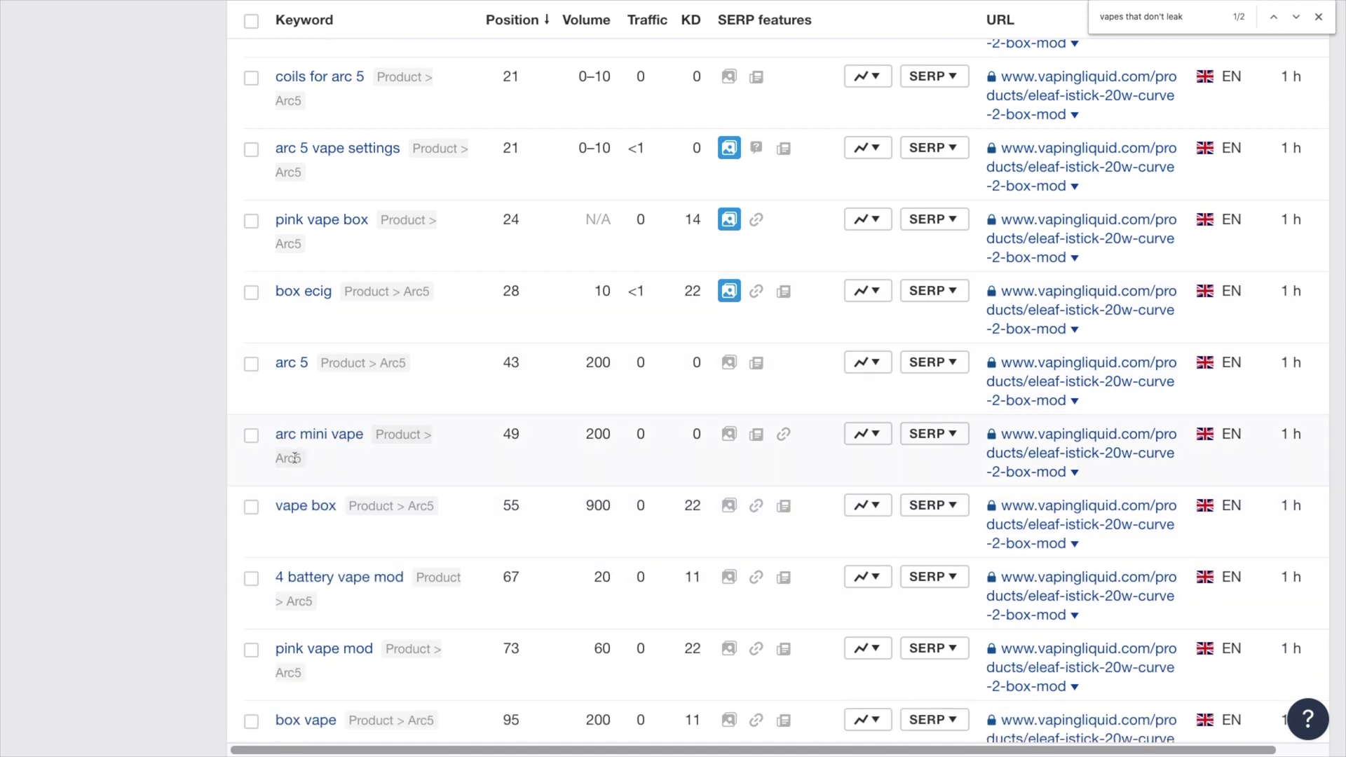
scroll(294, 458, "down", 3)
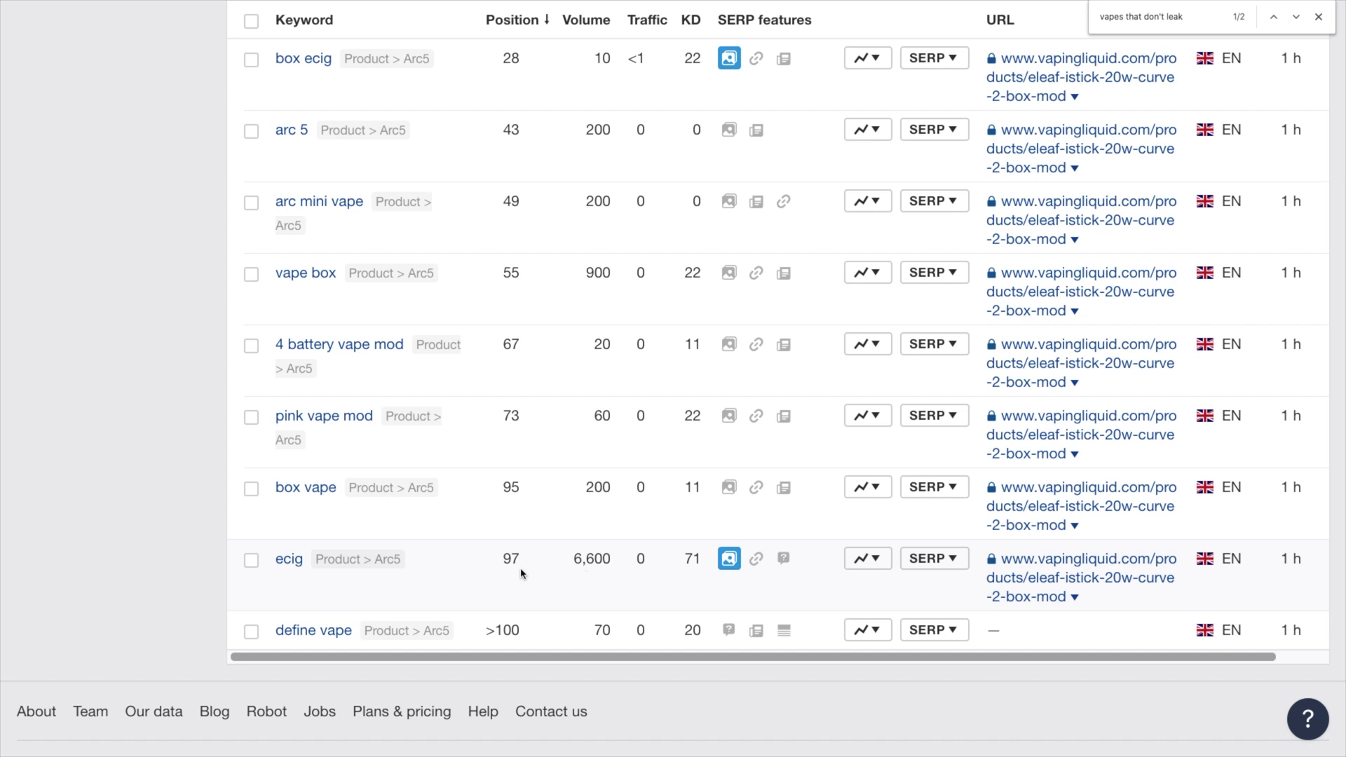
scroll(520, 574, "up", 15)
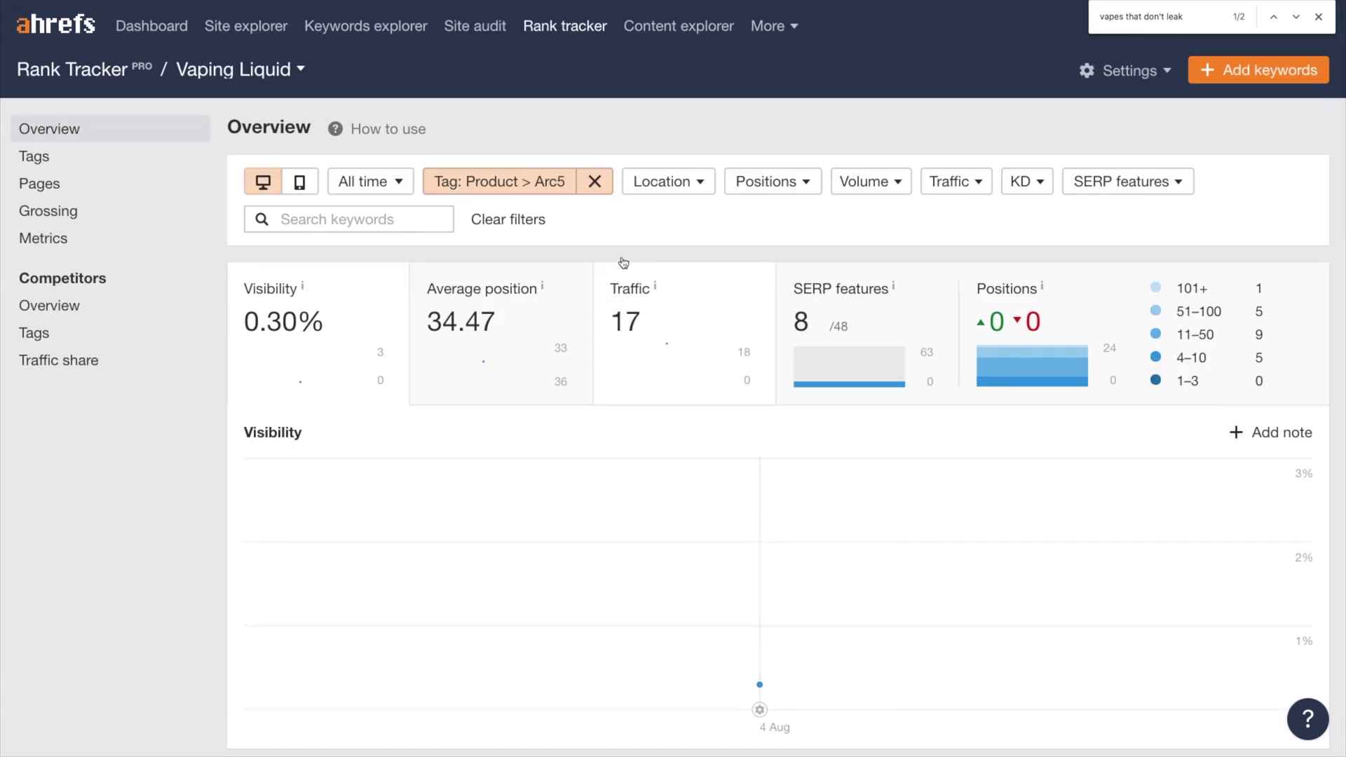
Step: Clear the Arc5 tag filter, chart traffic instead of visibility, and show the 40-keyword table
left_click(594, 181)
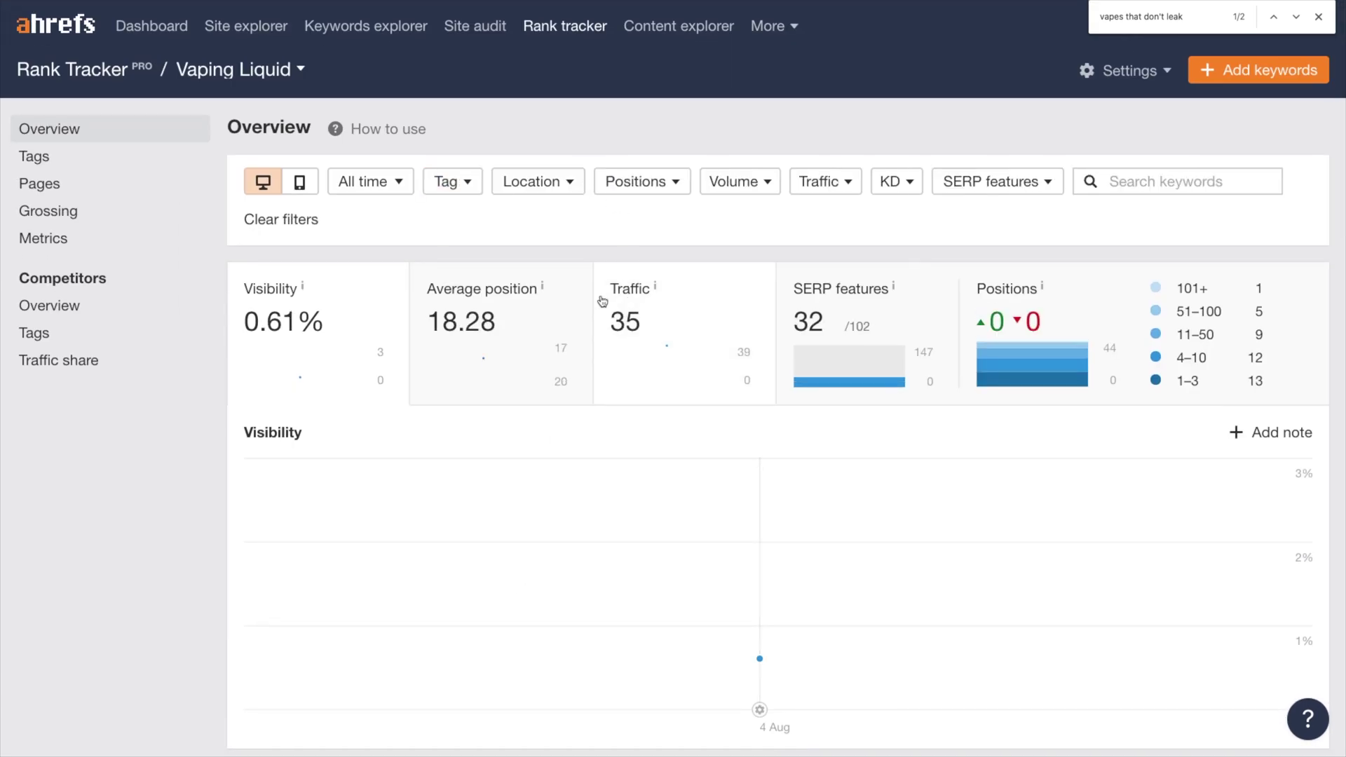
left_click(710, 275)
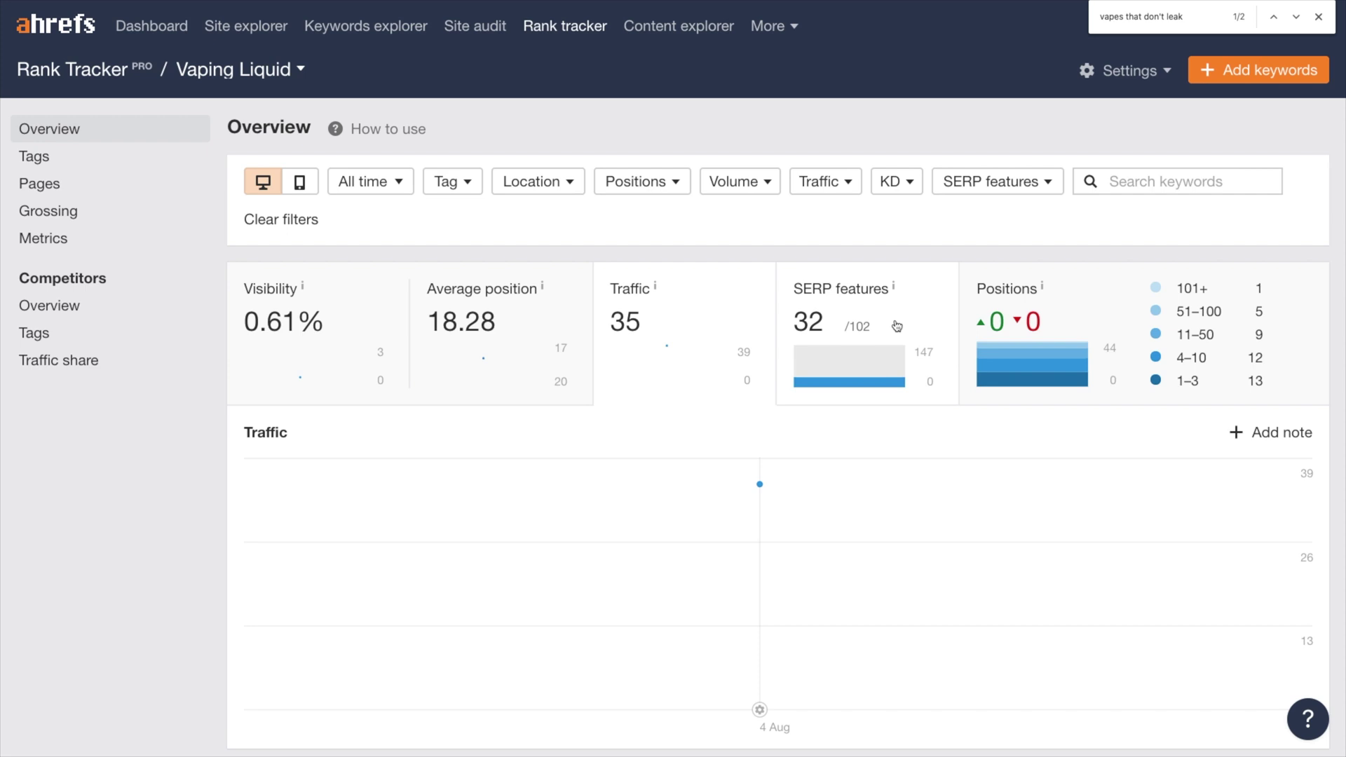
scroll(897, 326, "down", 9)
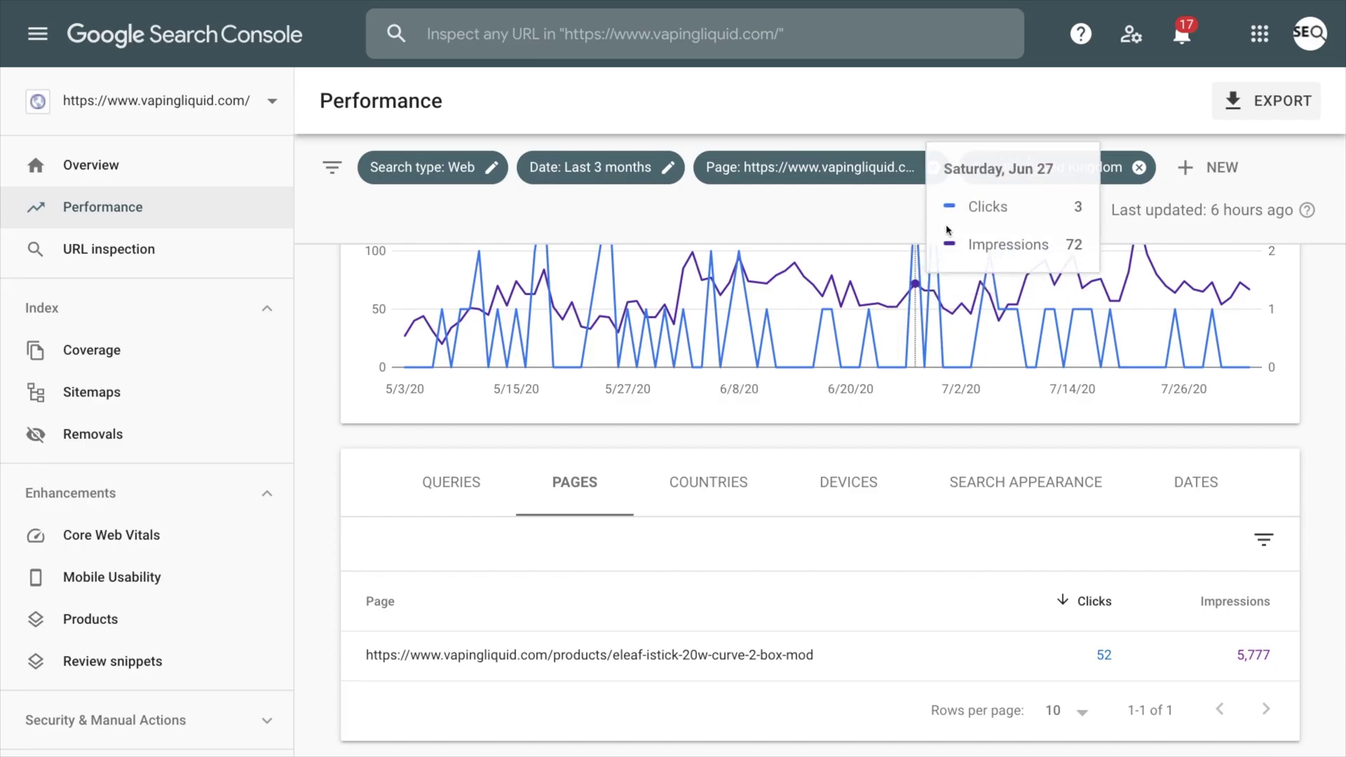
Step: Drop the single product page filter to cover all UK pages, then return to Ahrefs
left_click(934, 167)
mouse_move(764, 495)
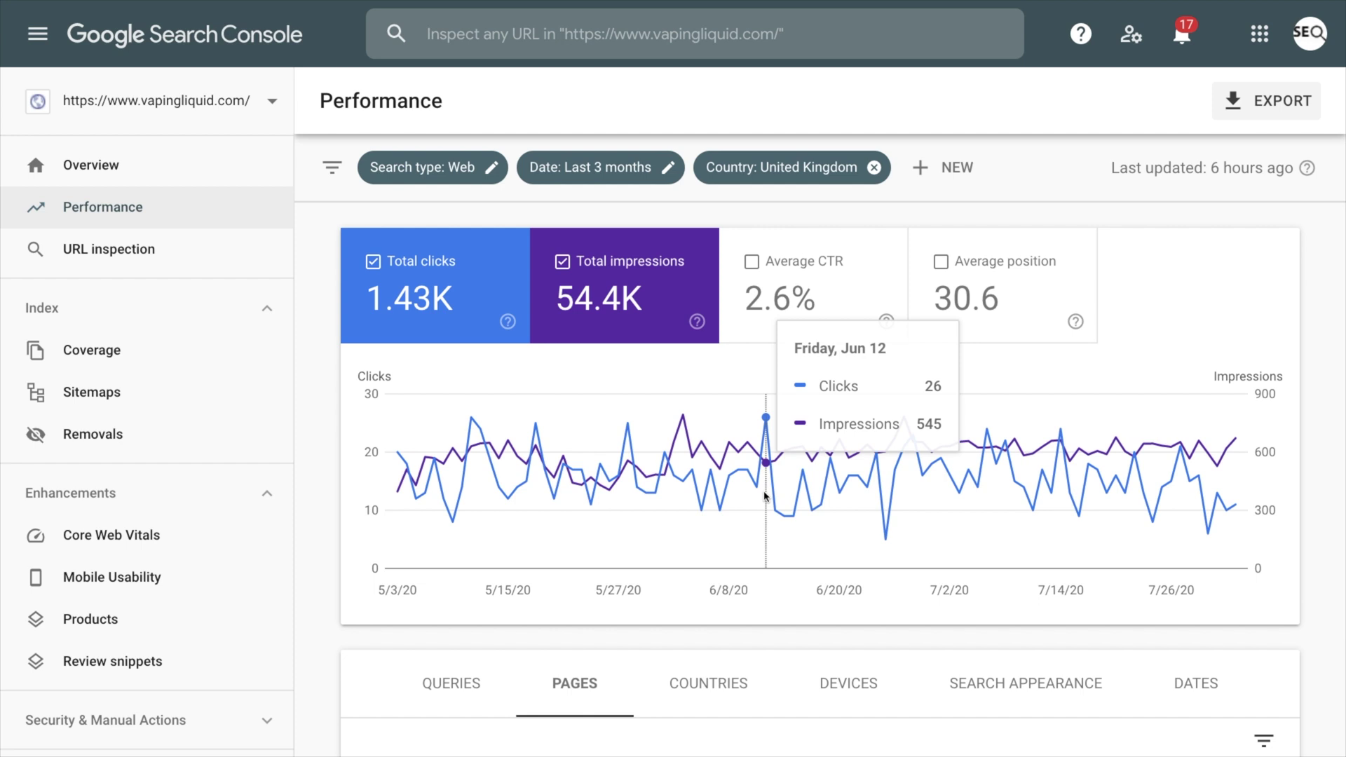
scroll(765, 495, "down", 5)
scroll(766, 498, "up", 5)
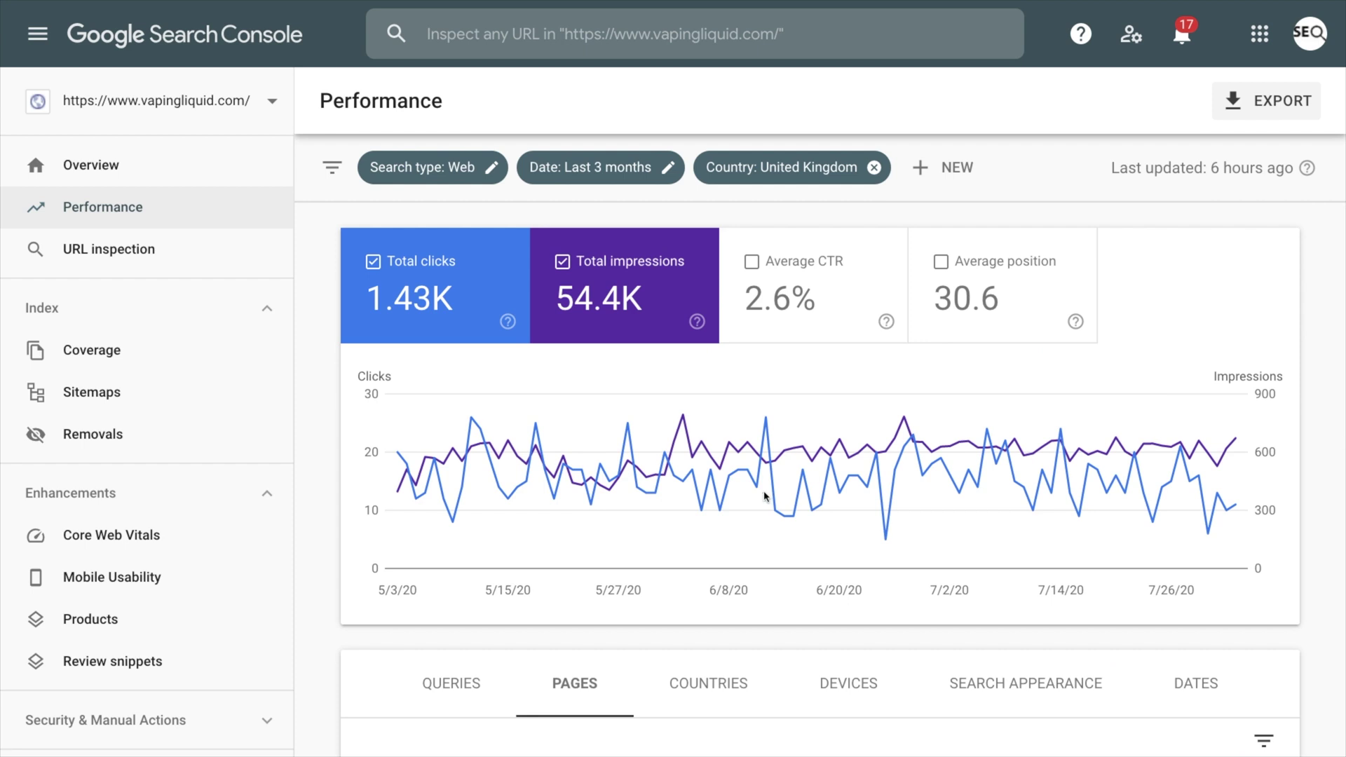
key("ctrl+Tab")
scroll(765, 495, "down", 1)
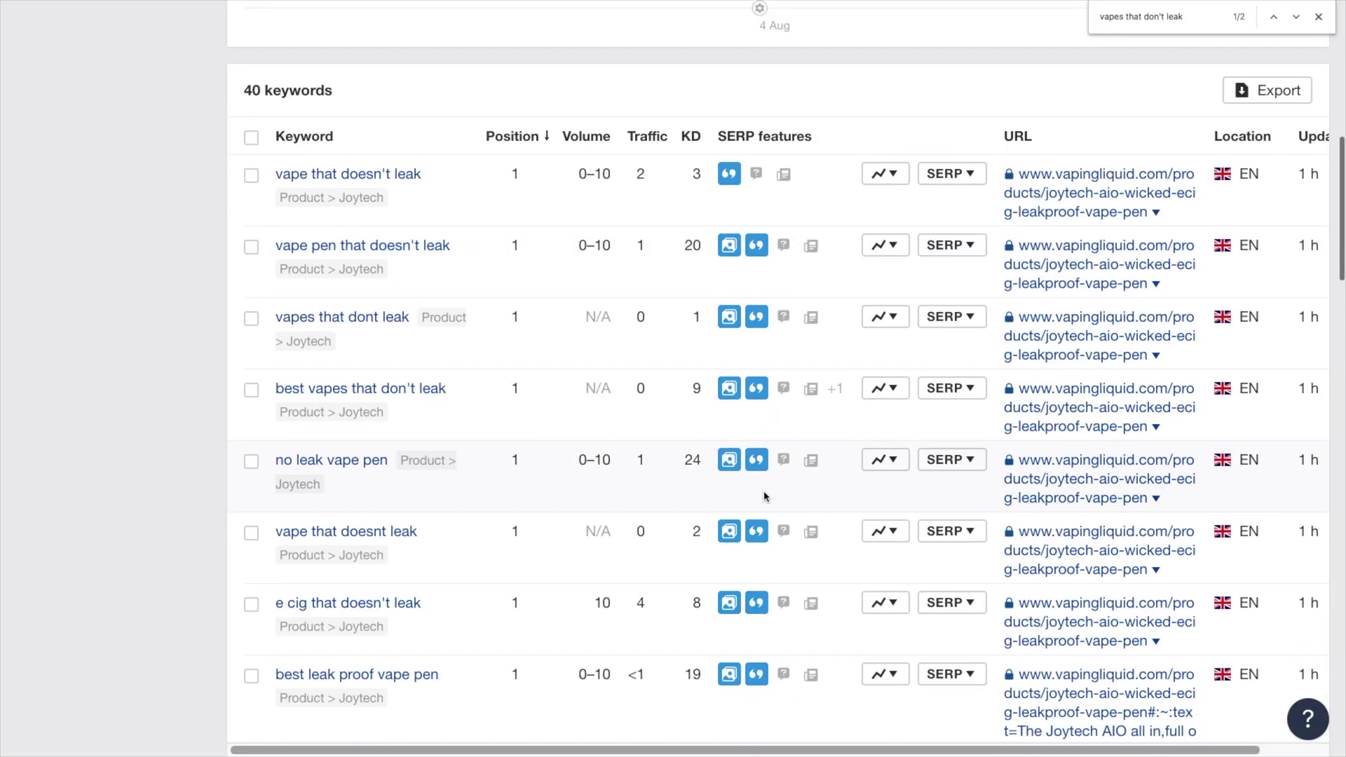
scroll(765, 497, "down", 3)
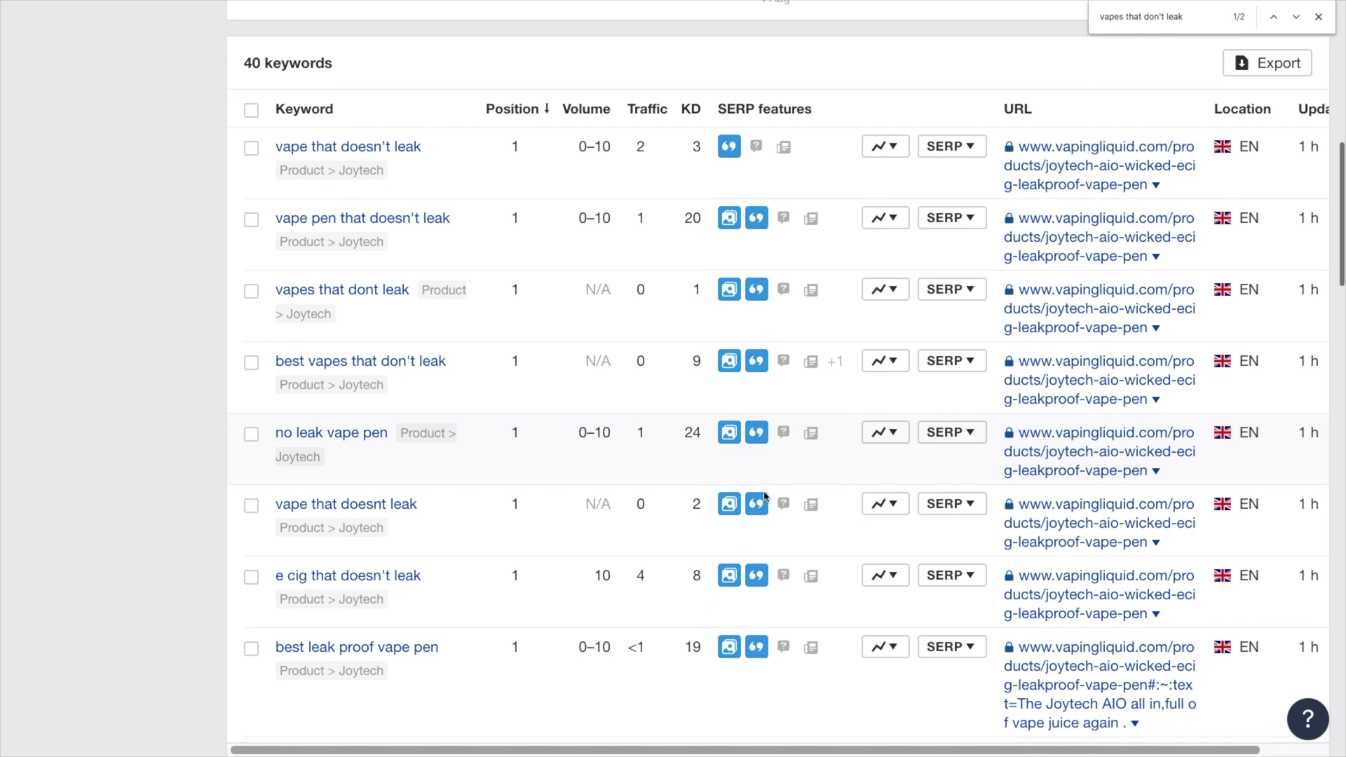
scroll(764, 497, "down", 1)
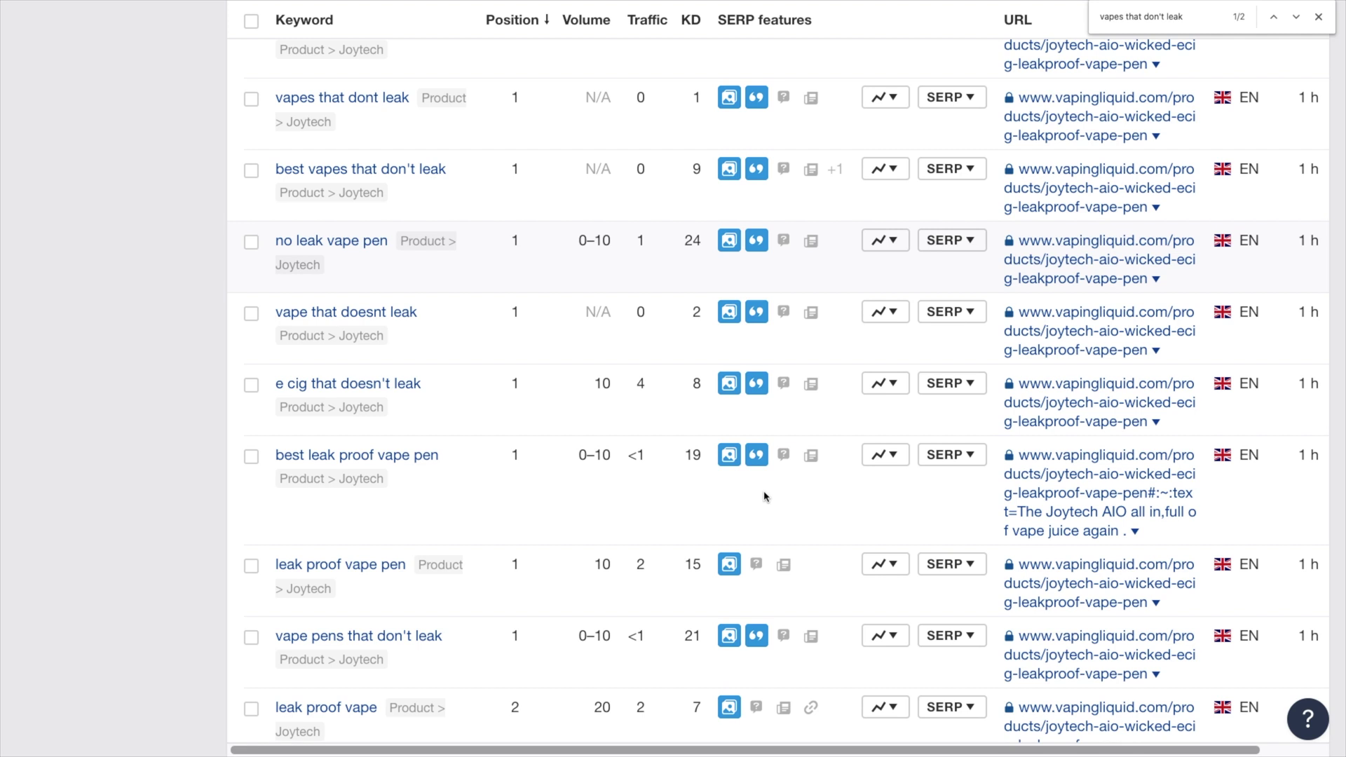
scroll(764, 496, "down", 2)
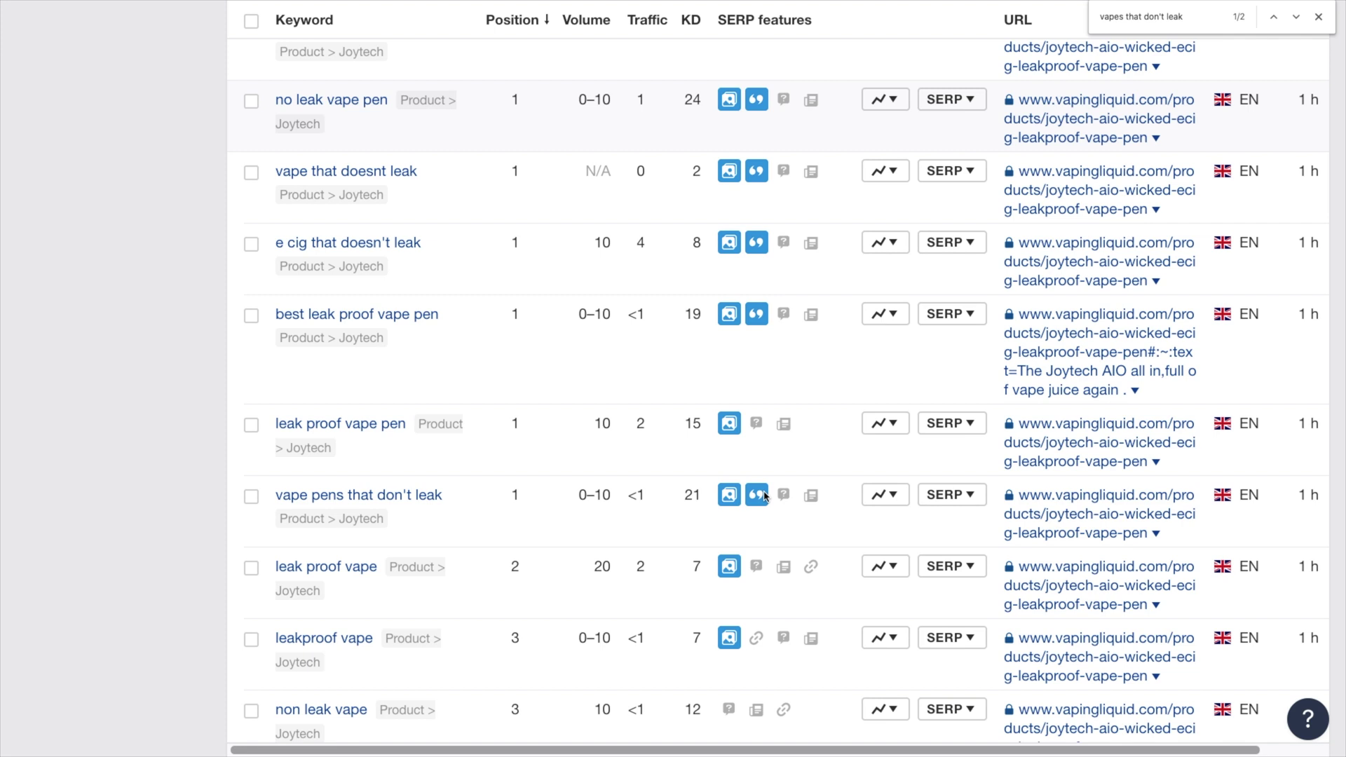
scroll(764, 496, "down", 2)
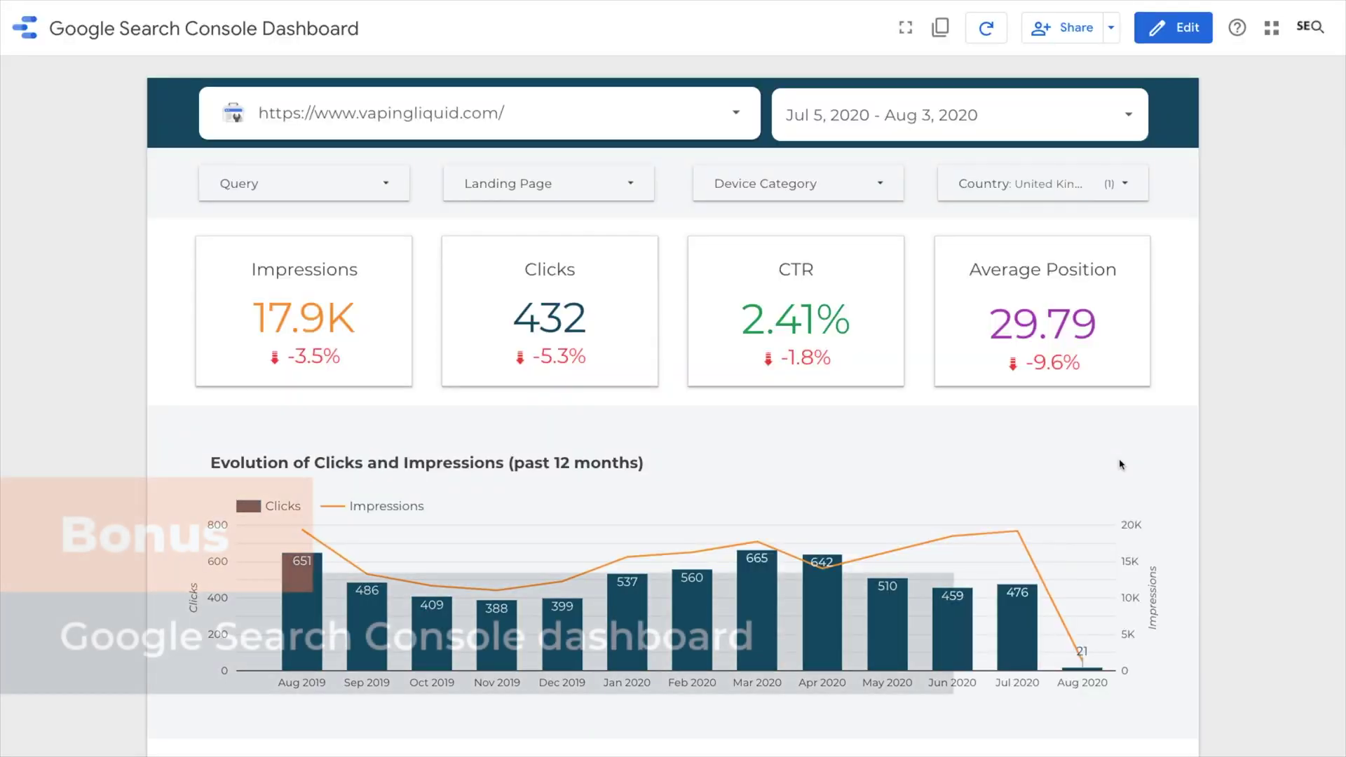
scroll(1120, 465, "down", 2)
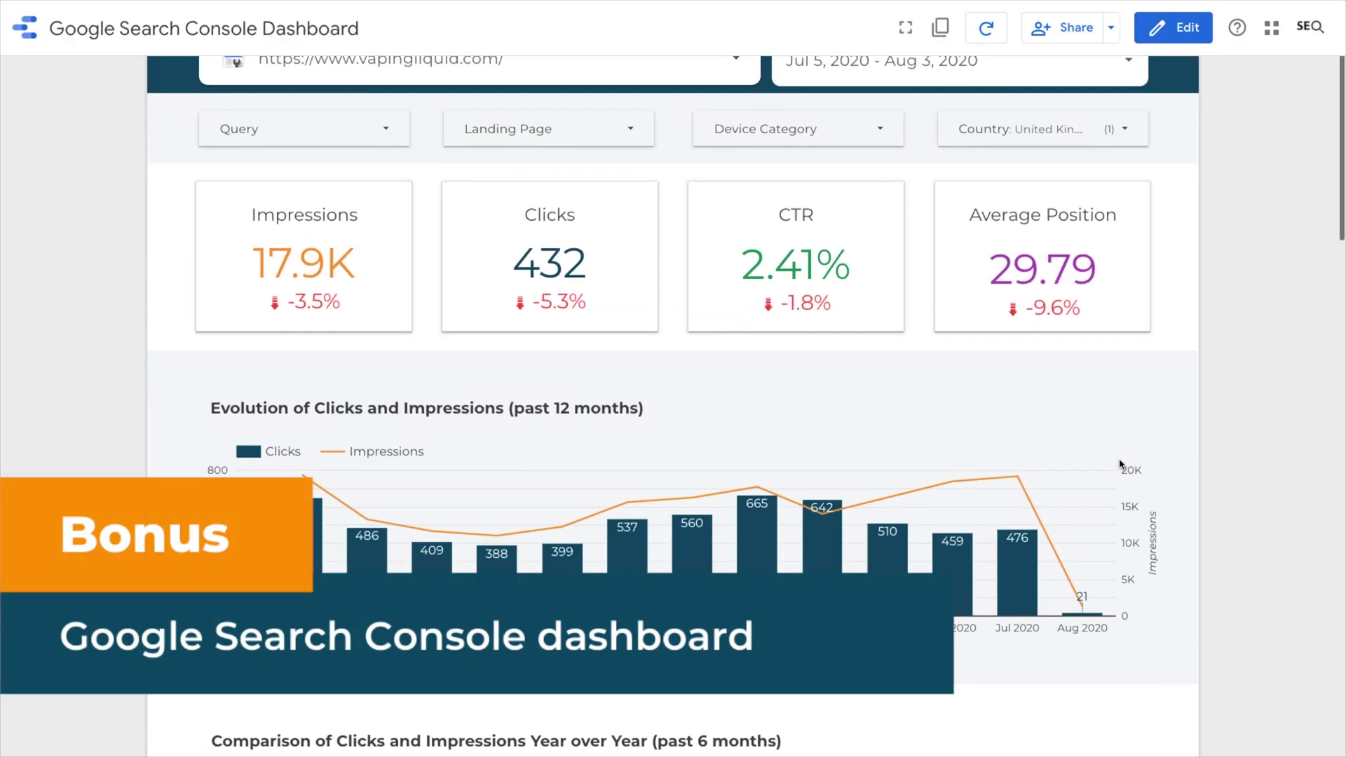
Step: Find the Landing Pages table and select the Joytech leak-proof vape pen page URL in row 4
scroll(1121, 465, "down", 1)
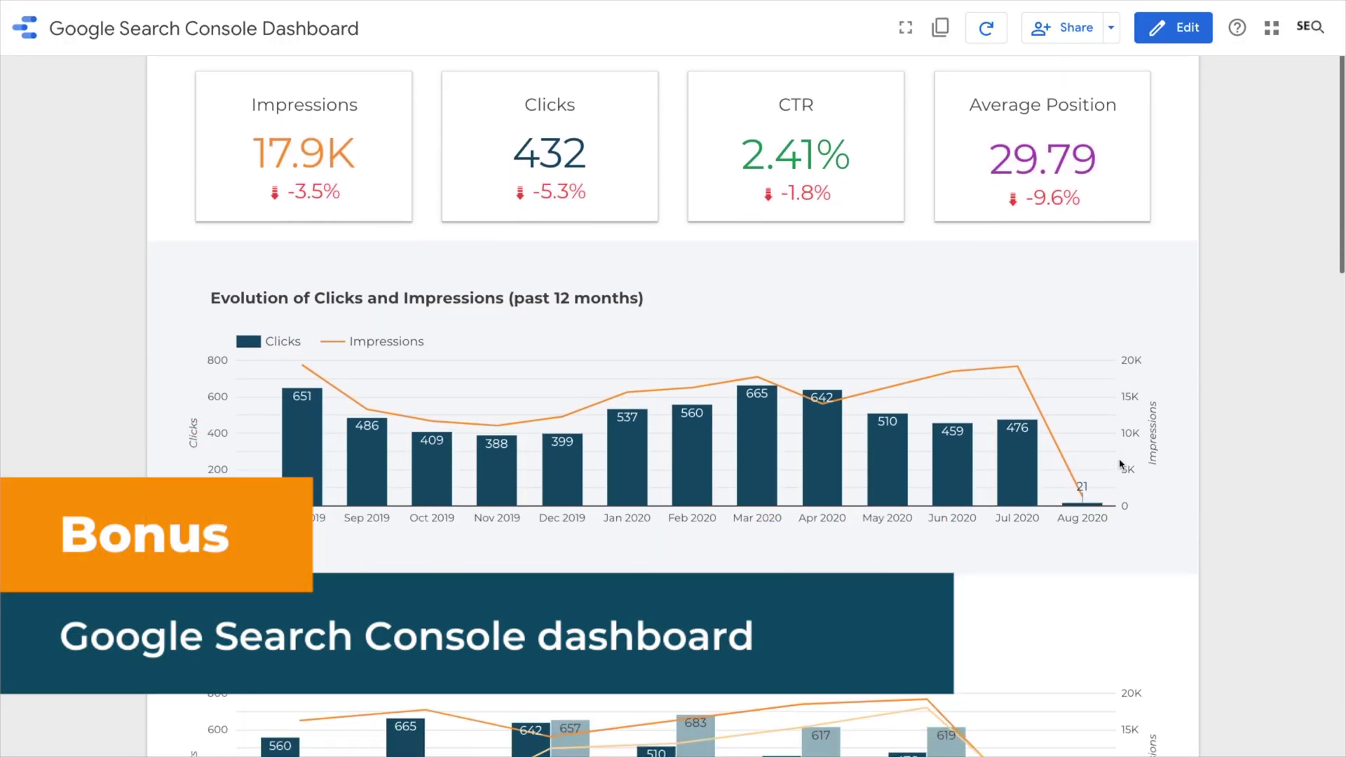
scroll(1121, 464, "up", 1)
scroll(1121, 465, "down", 5)
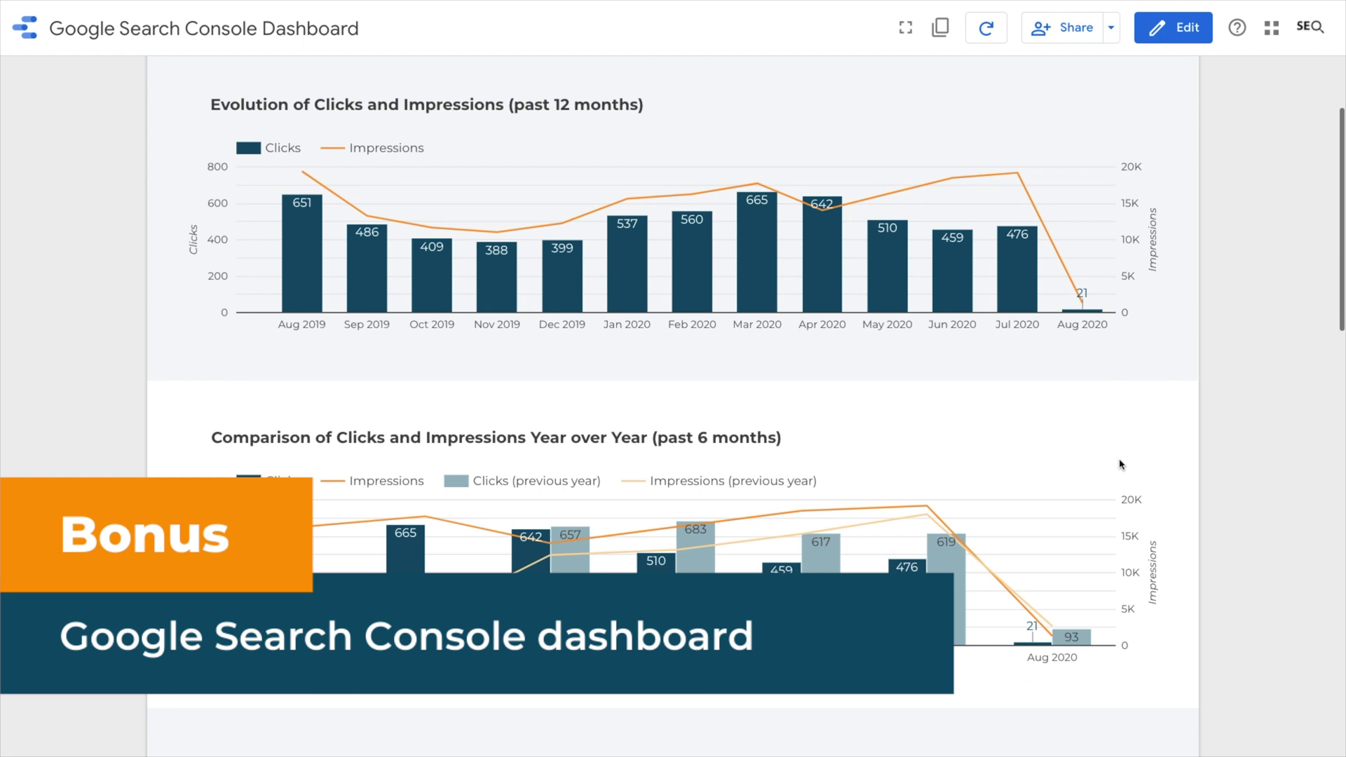
scroll(1121, 465, "down", 8)
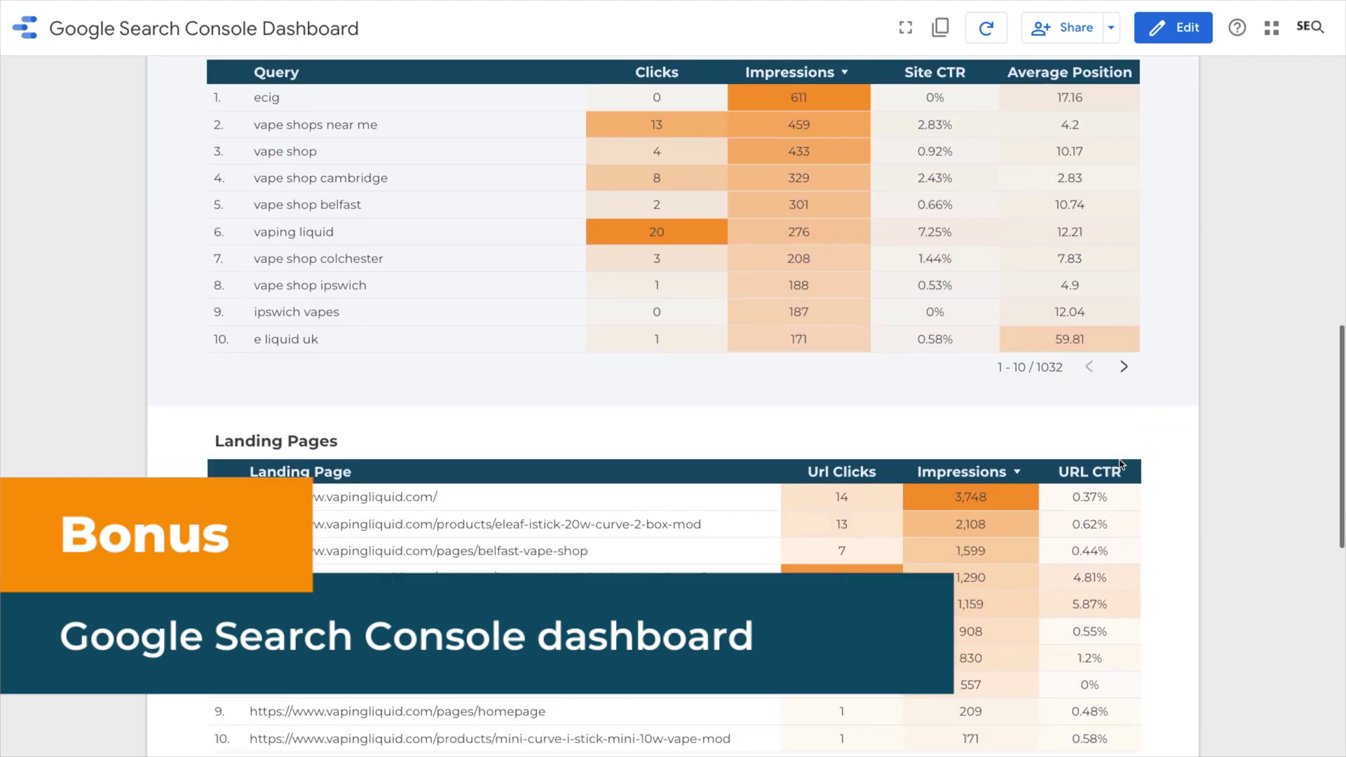
scroll(1121, 465, "down", 2)
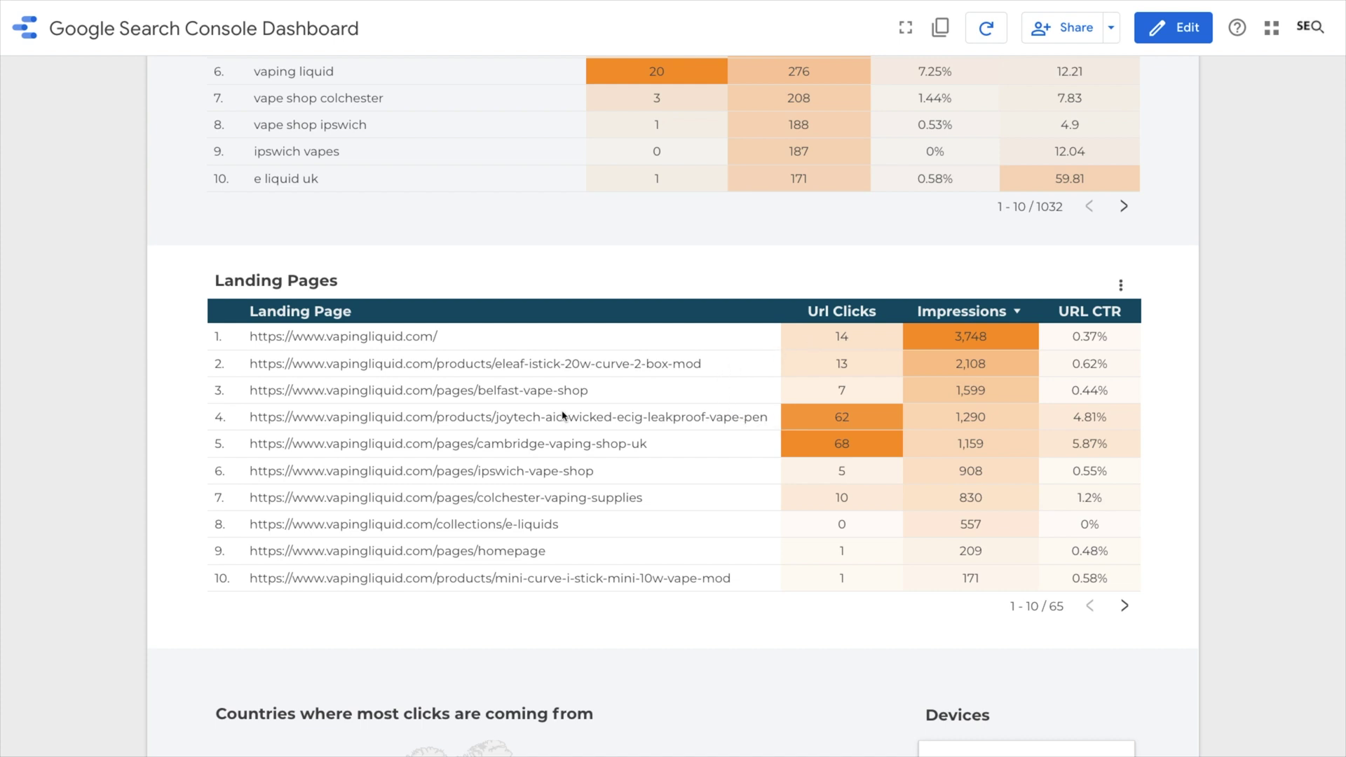
triple_click(539, 420)
scroll(540, 421, "up", 10)
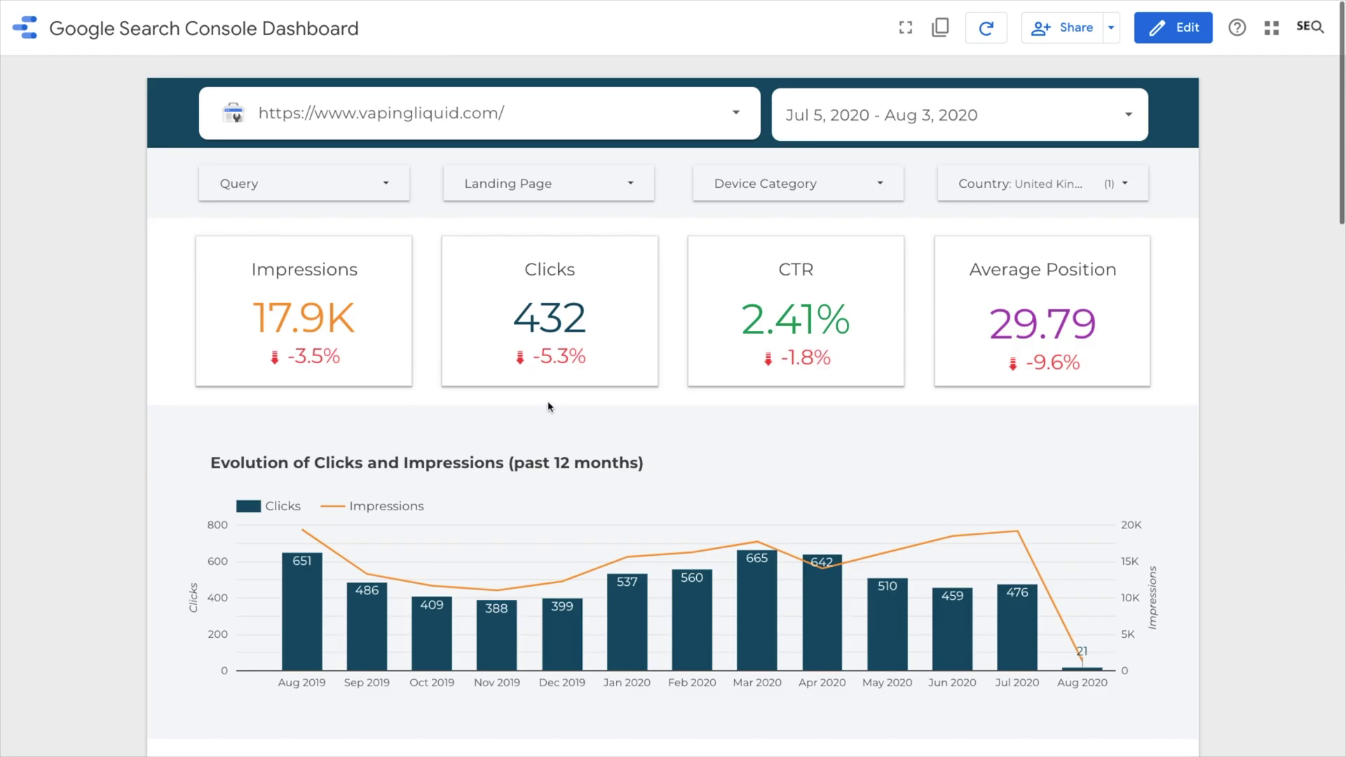
Step: Filter the Landing Page control to only the pasted Joytech vape pen URL
left_click(640, 196)
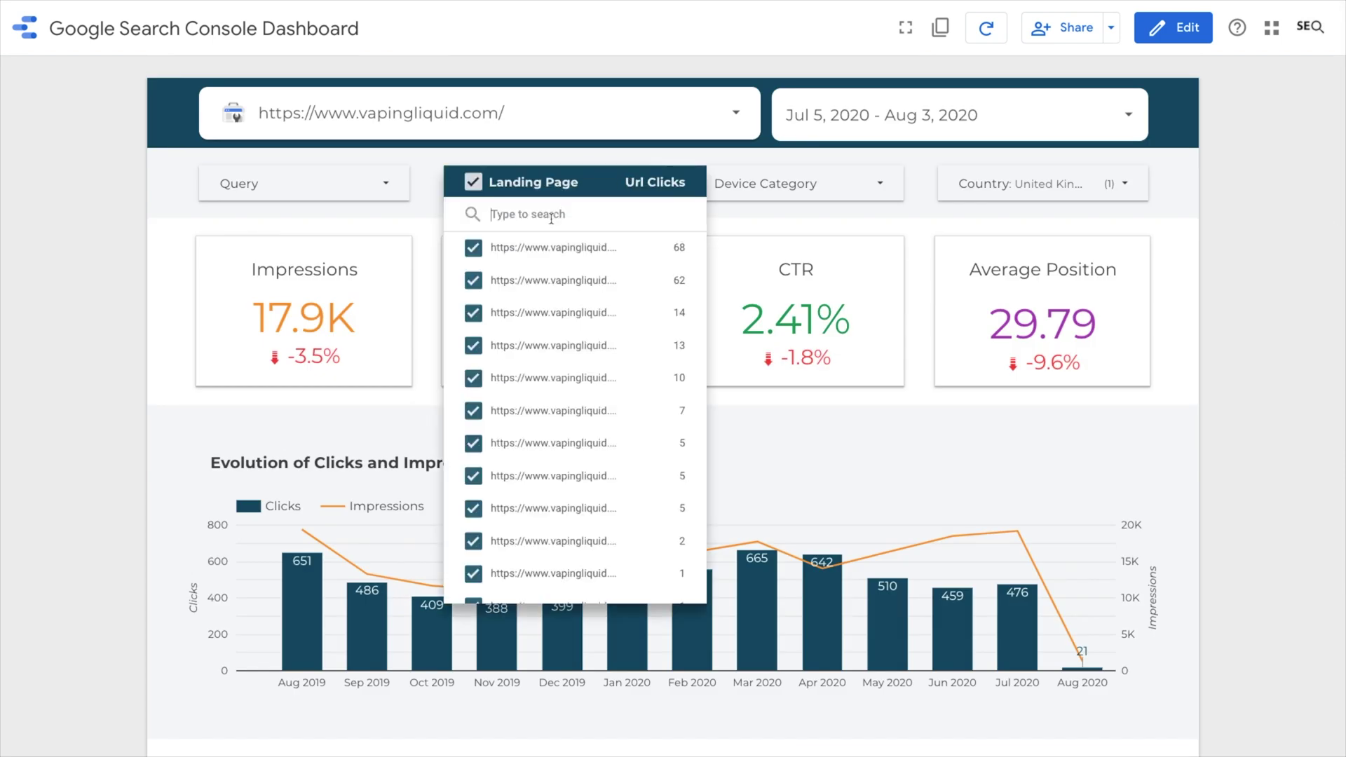
key("ctrl+v")
left_click(655, 249)
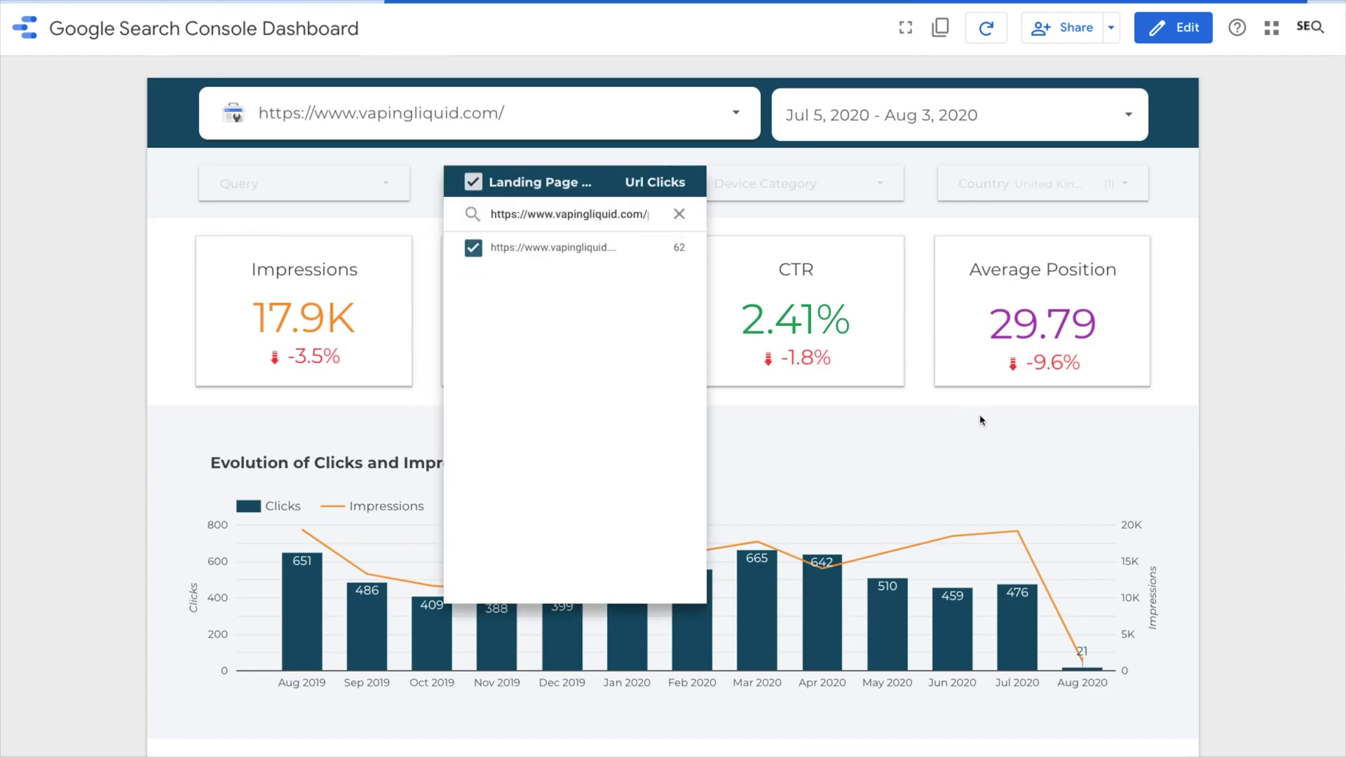
Step: Open the Keywords table's More menu and close it without exporting
scroll(1144, 478, "down", 10)
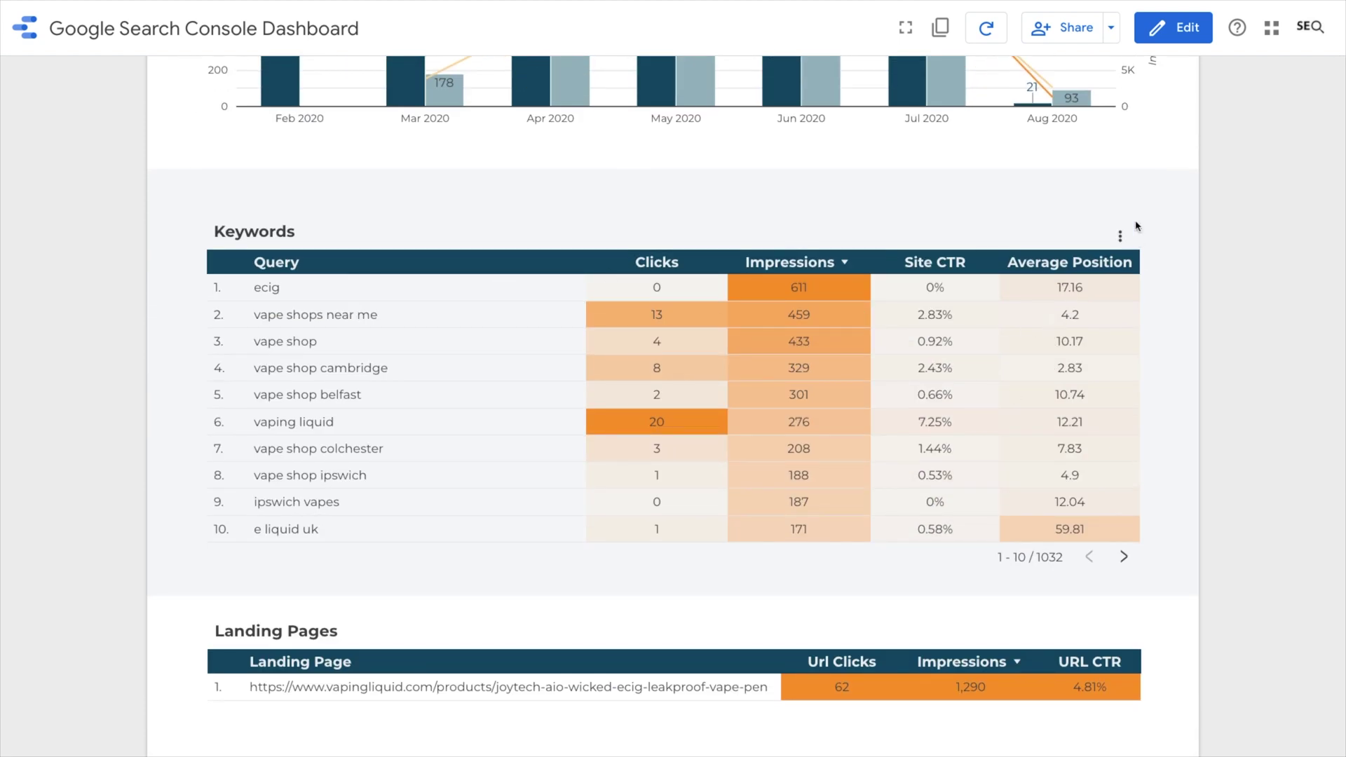
left_click(1120, 237)
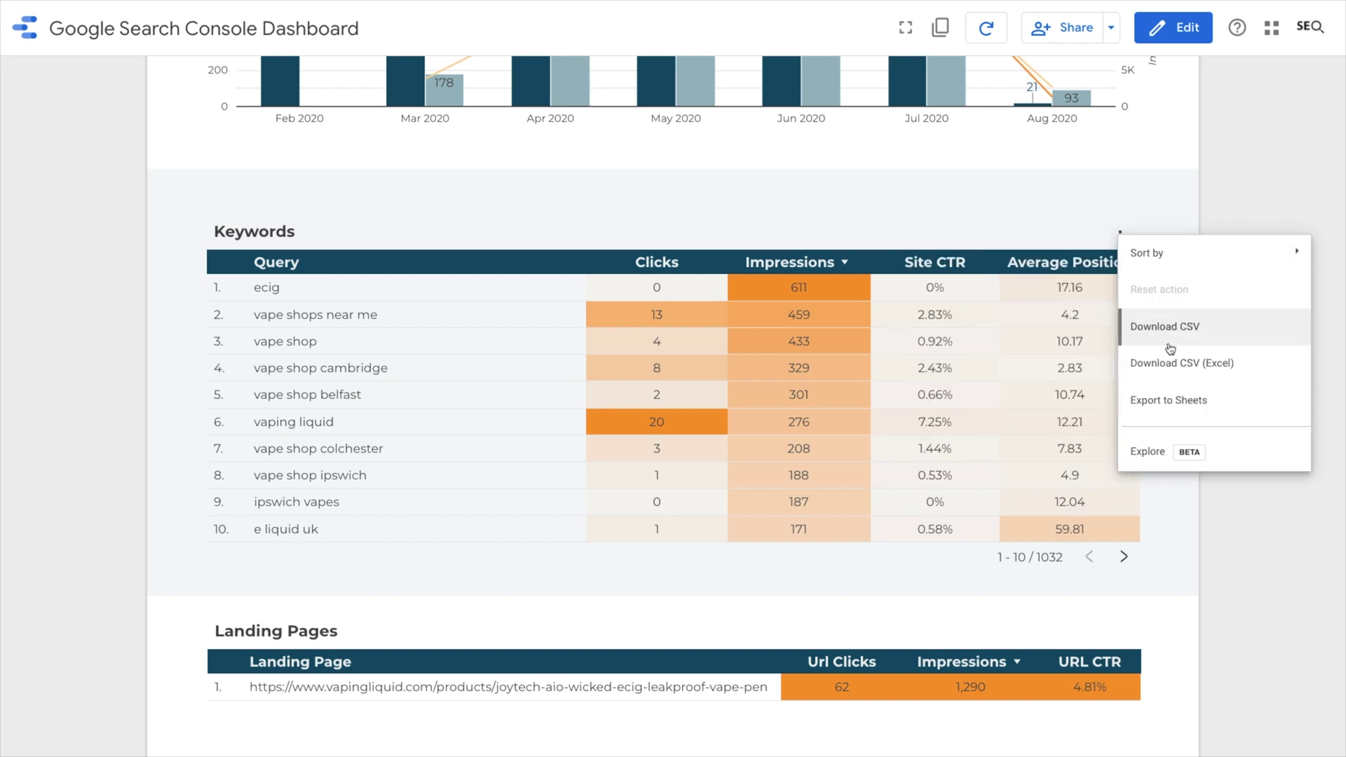
left_click(776, 219)
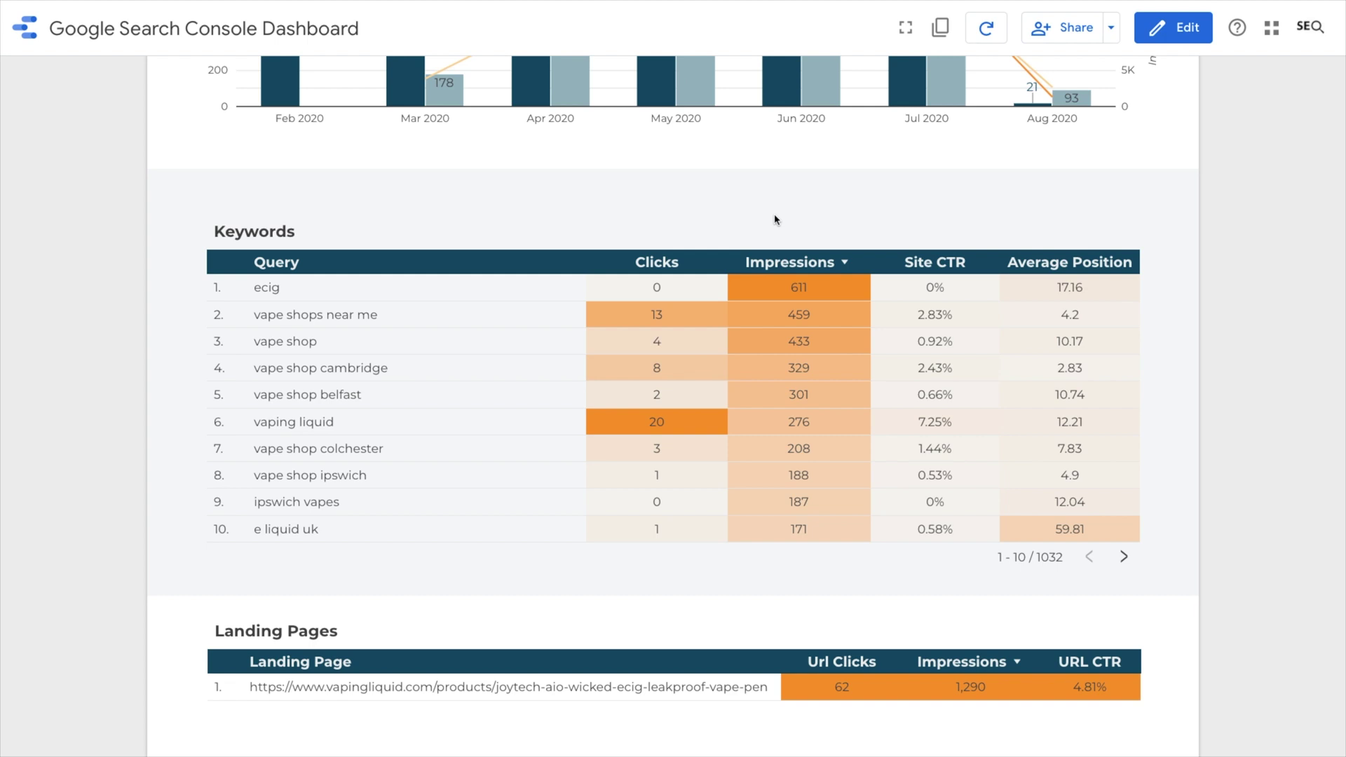
scroll(776, 219, "up", 10)
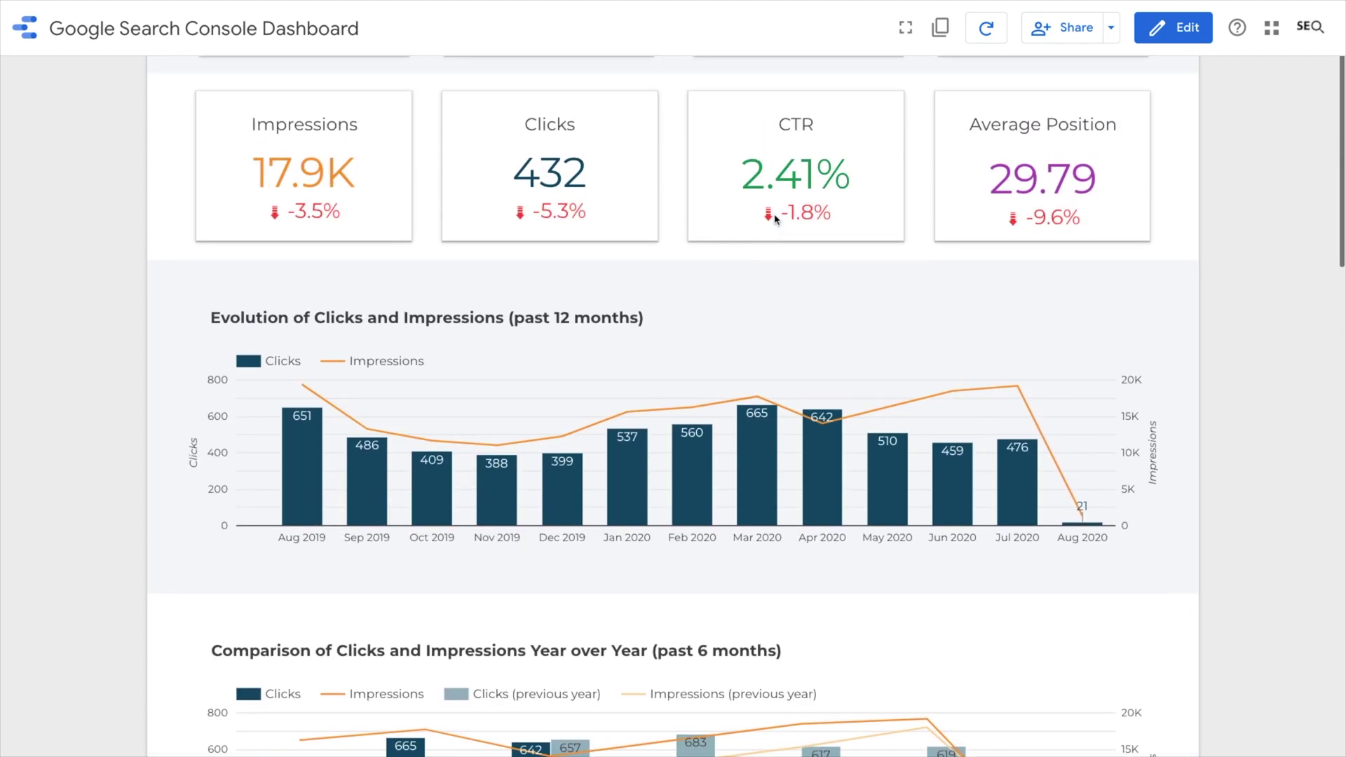